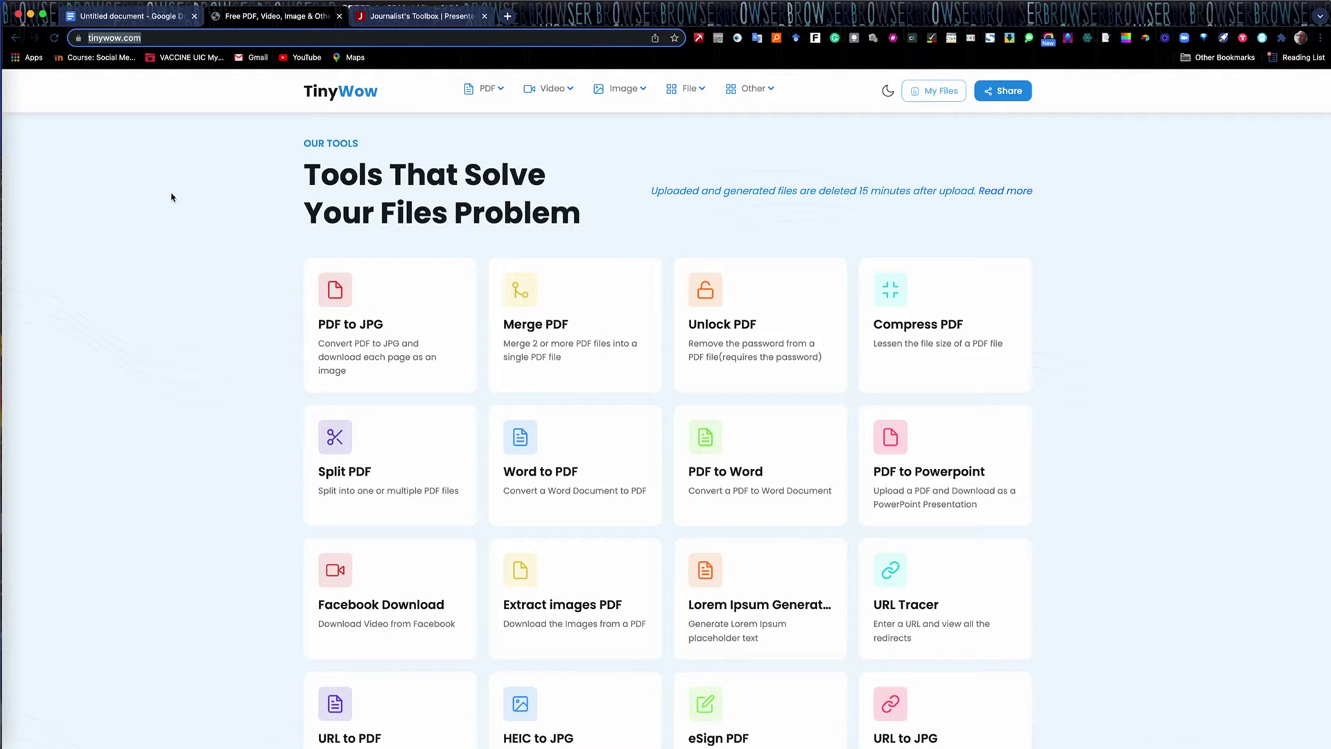
Scroll through the TinyWow home page to browse the tool cards
scroll(425, 362, down, 8)
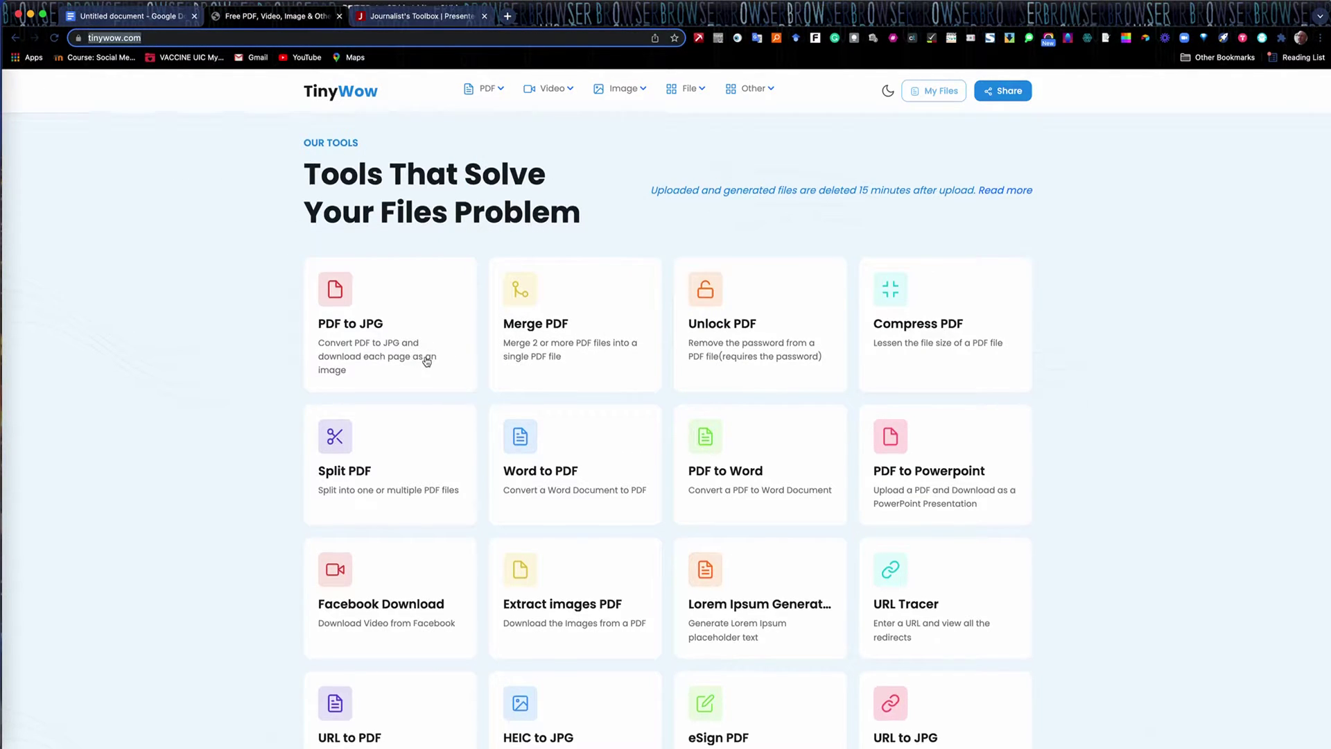
scroll(426, 362, down, 7)
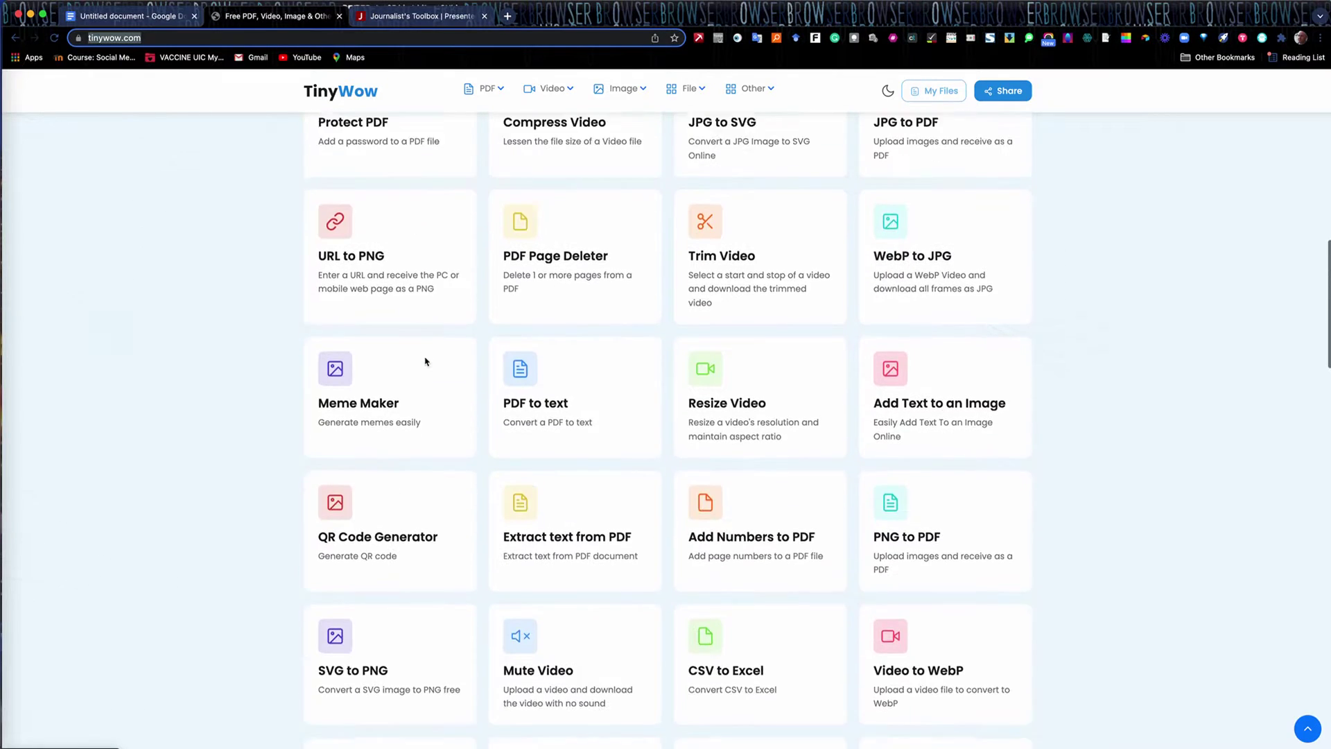
scroll(426, 362, down, 4)
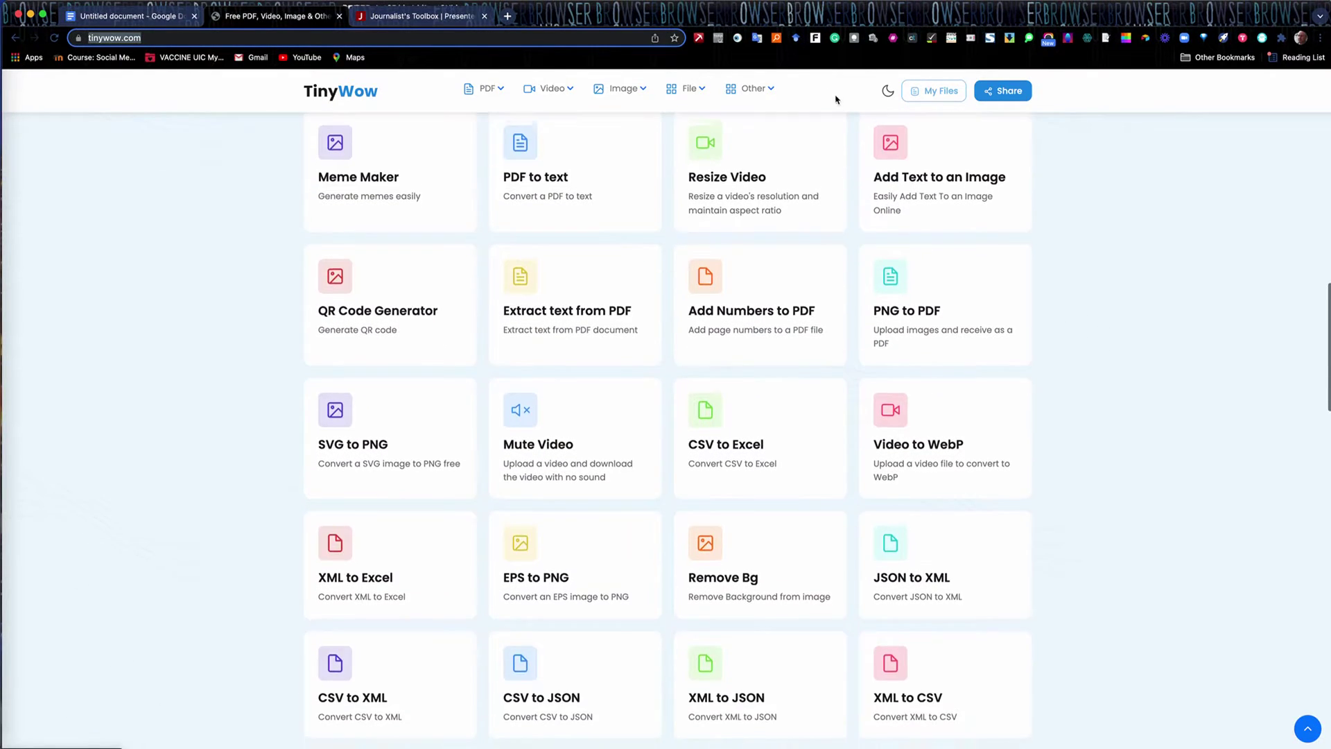
scroll(781, 175, up, 4)
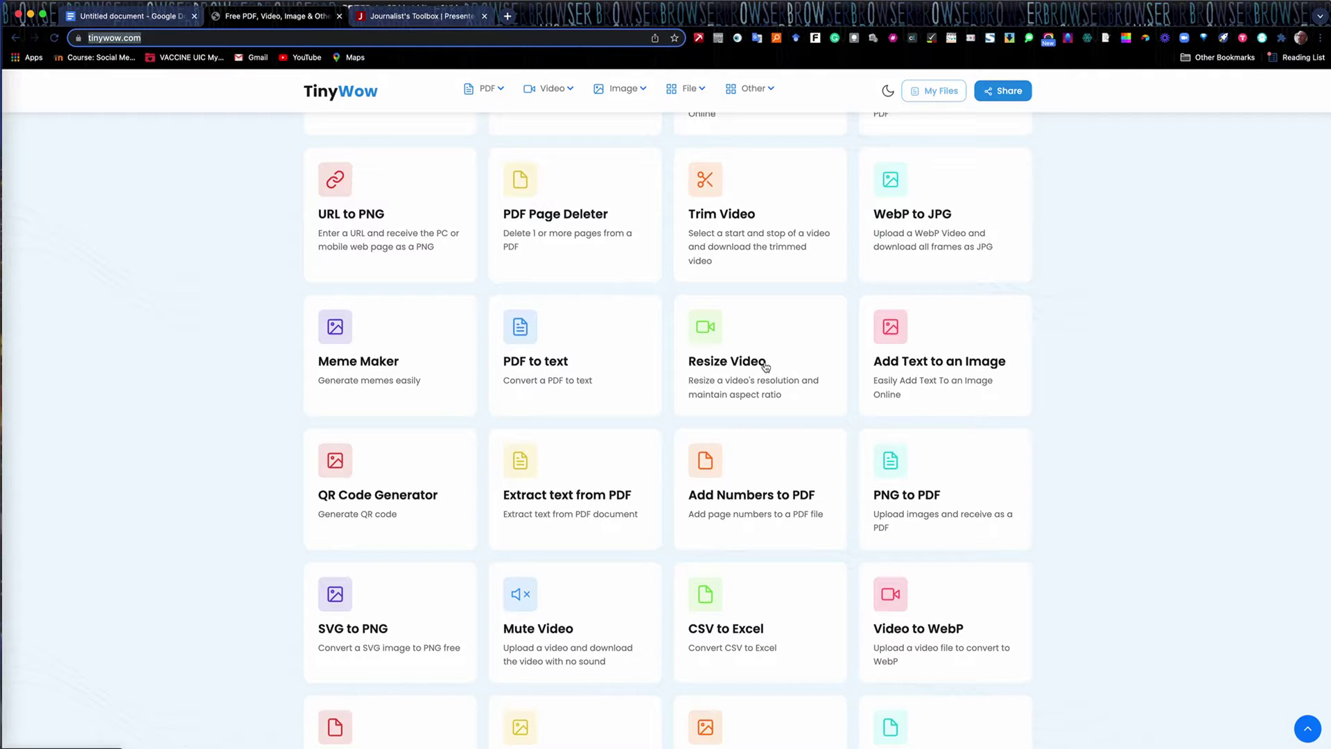
scroll(765, 366, up, 10)
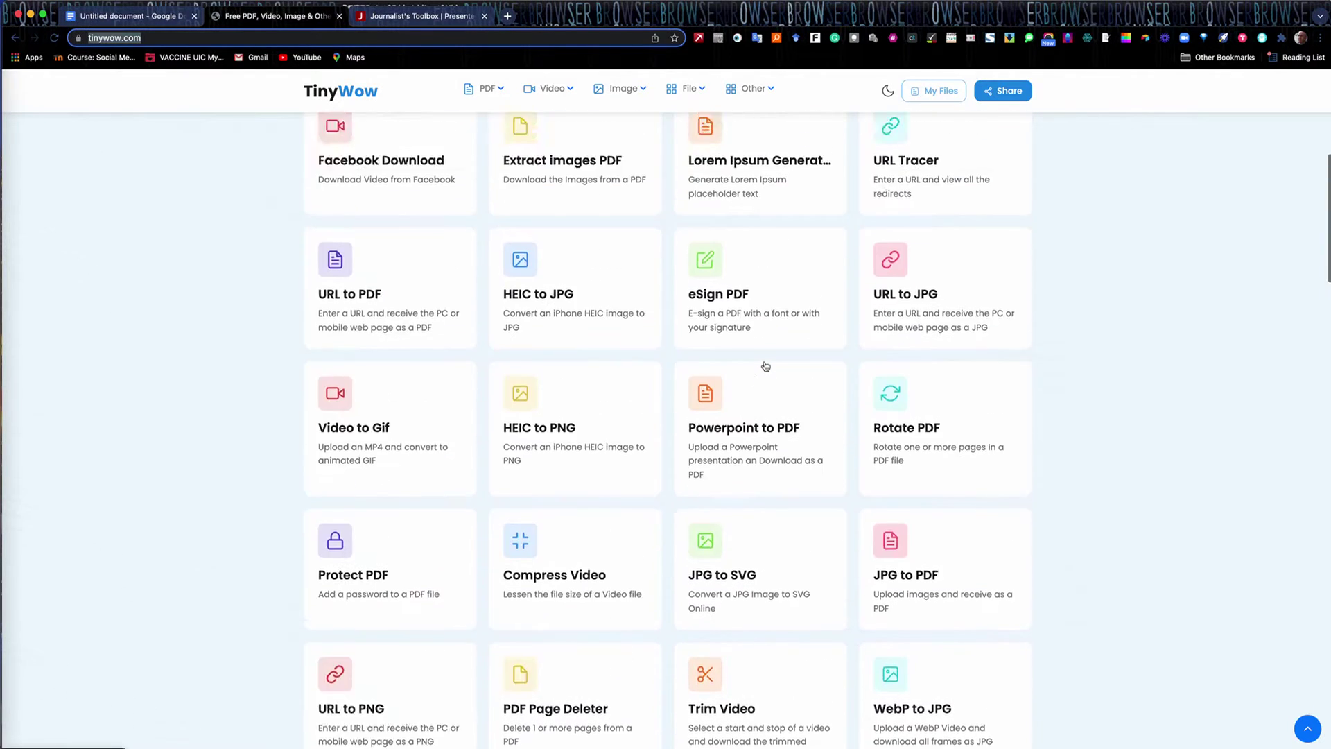
scroll(765, 366, up, 2)
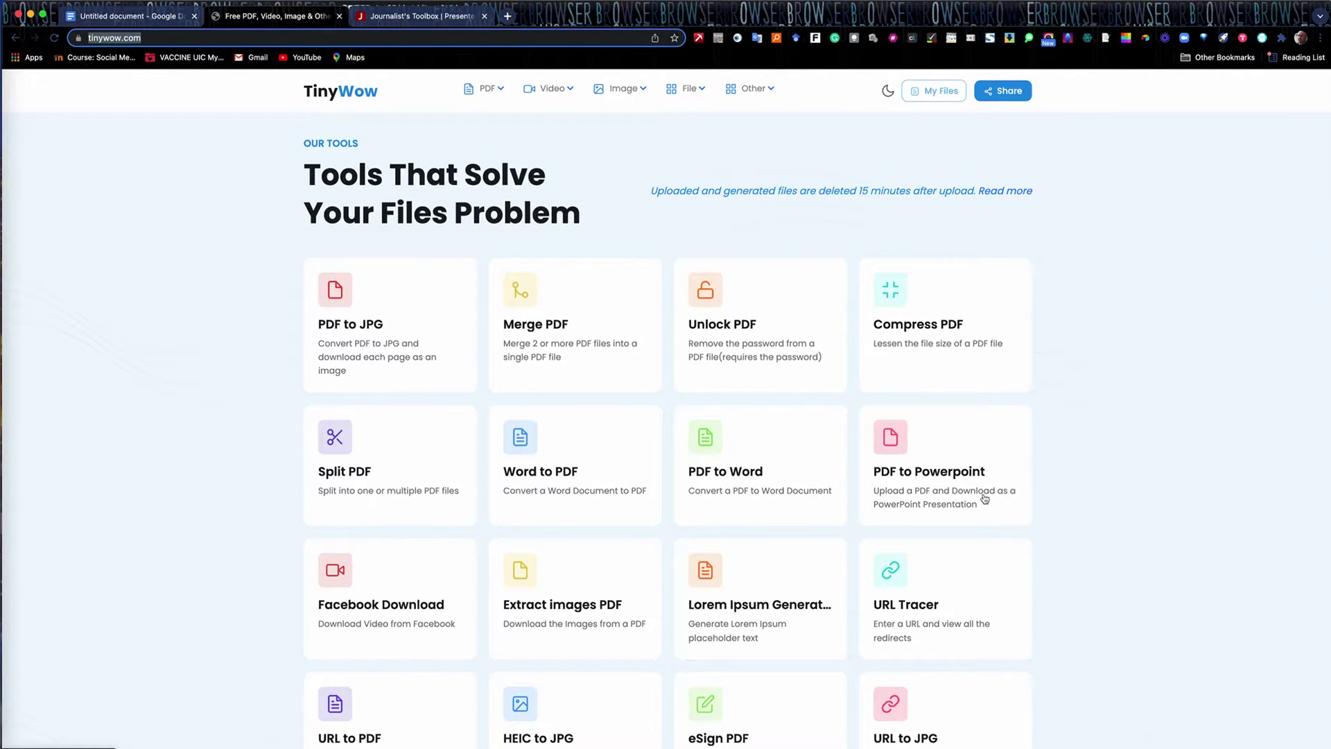
scroll(815, 480, down, 1)
scroll(815, 480, down, 20)
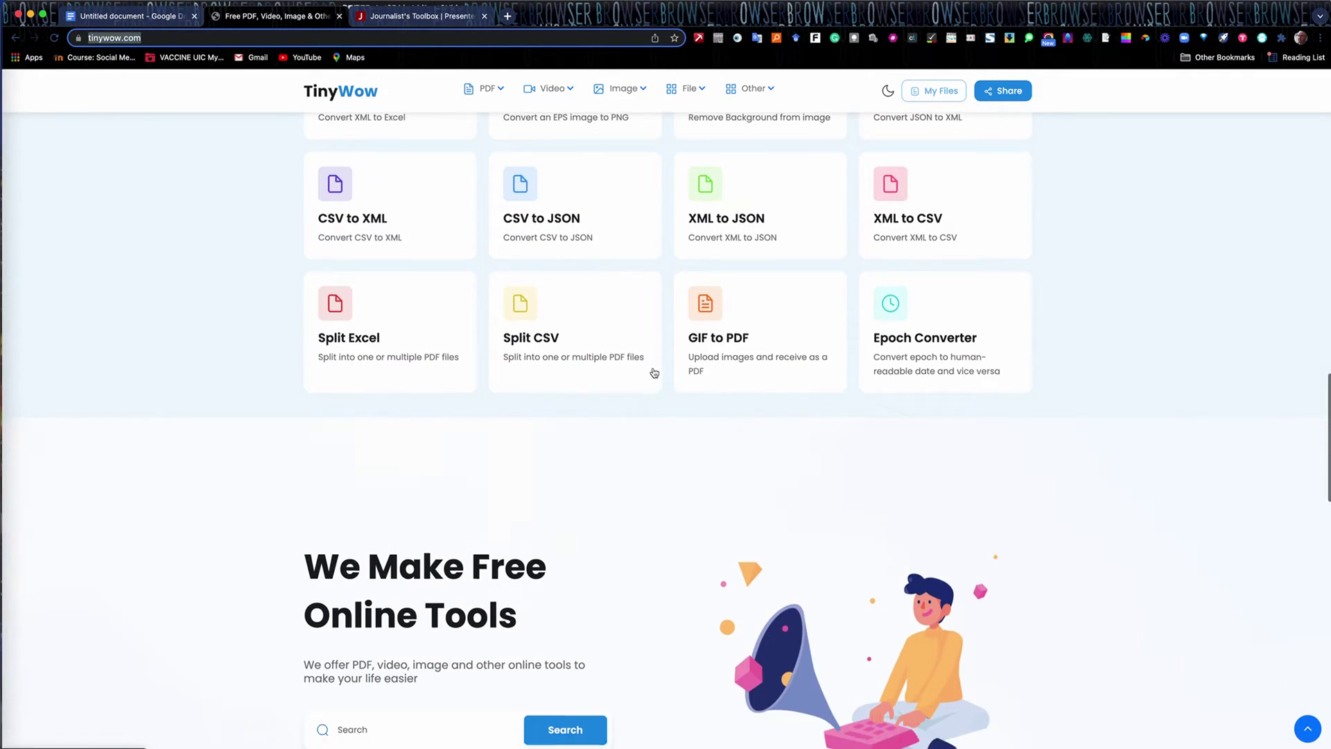
scroll(735, 332, up, 12)
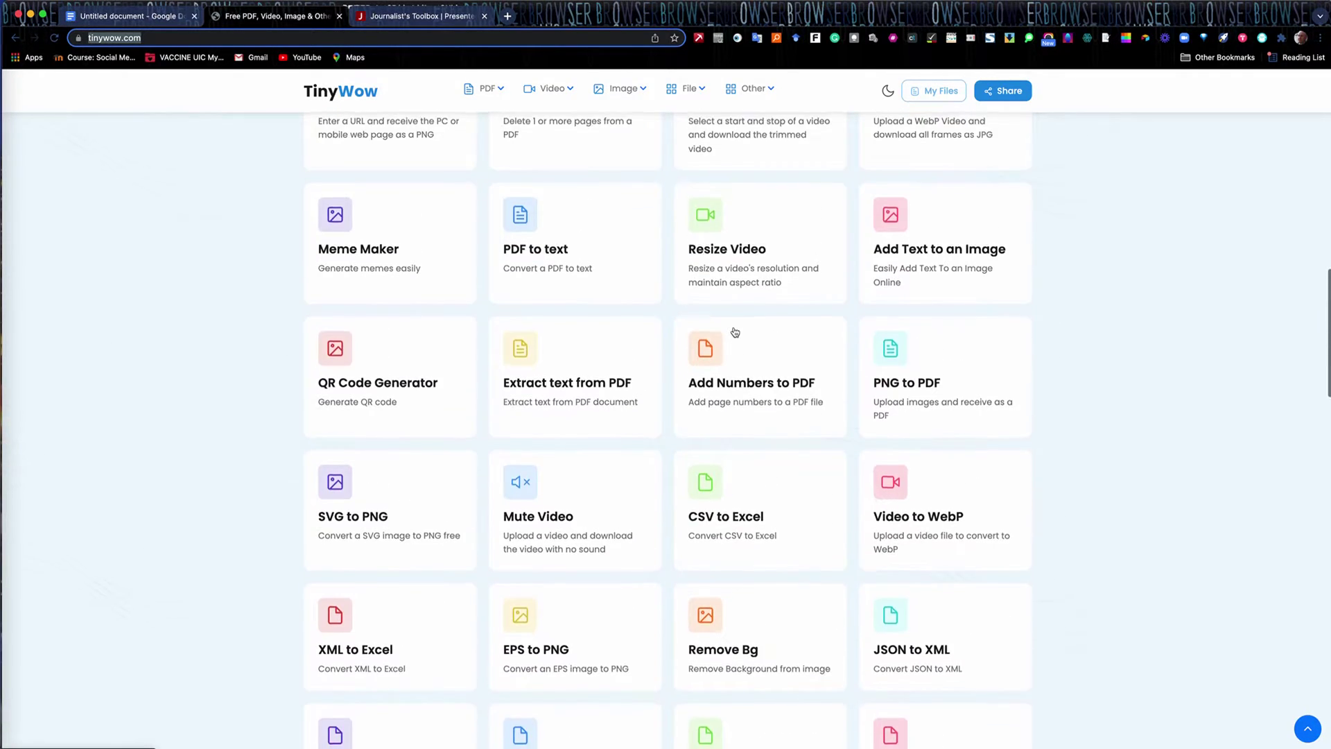
scroll(735, 332, up, 10)
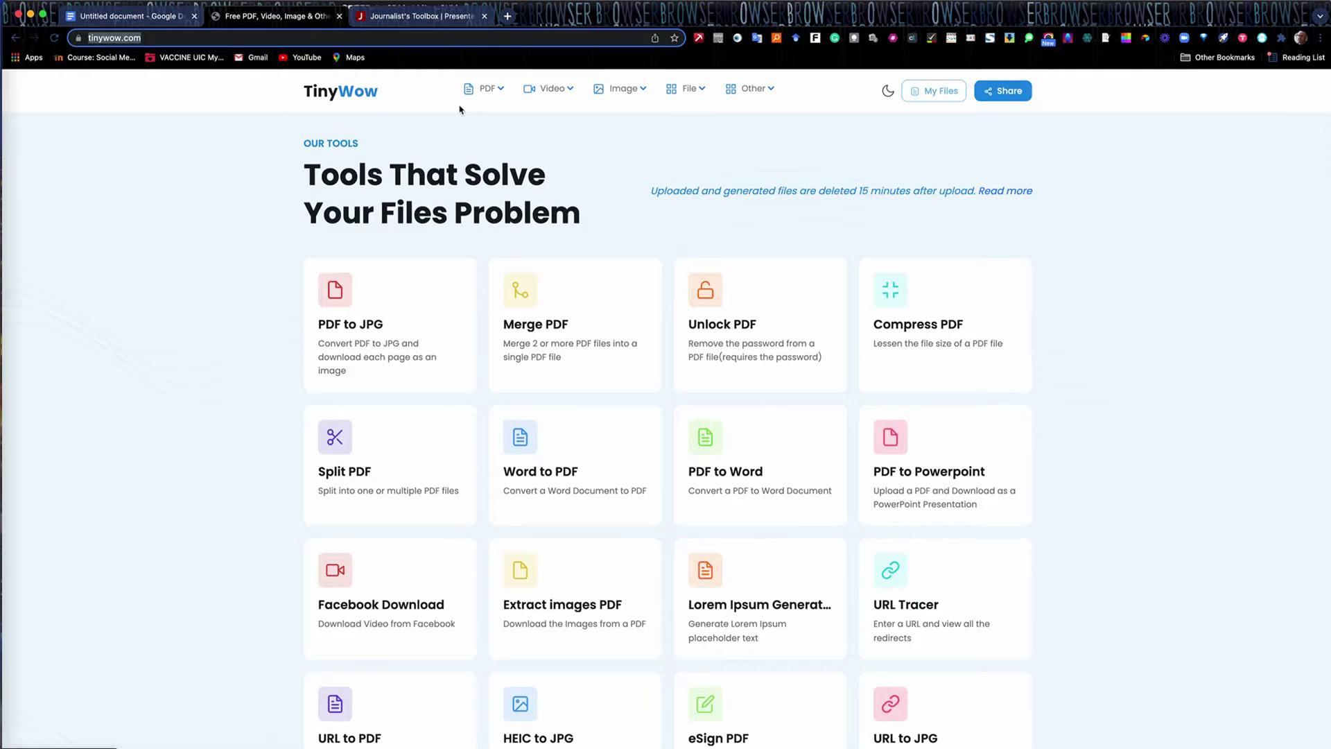
Look through the PDF, video and image tool listings, then return to the home page
click(485, 95)
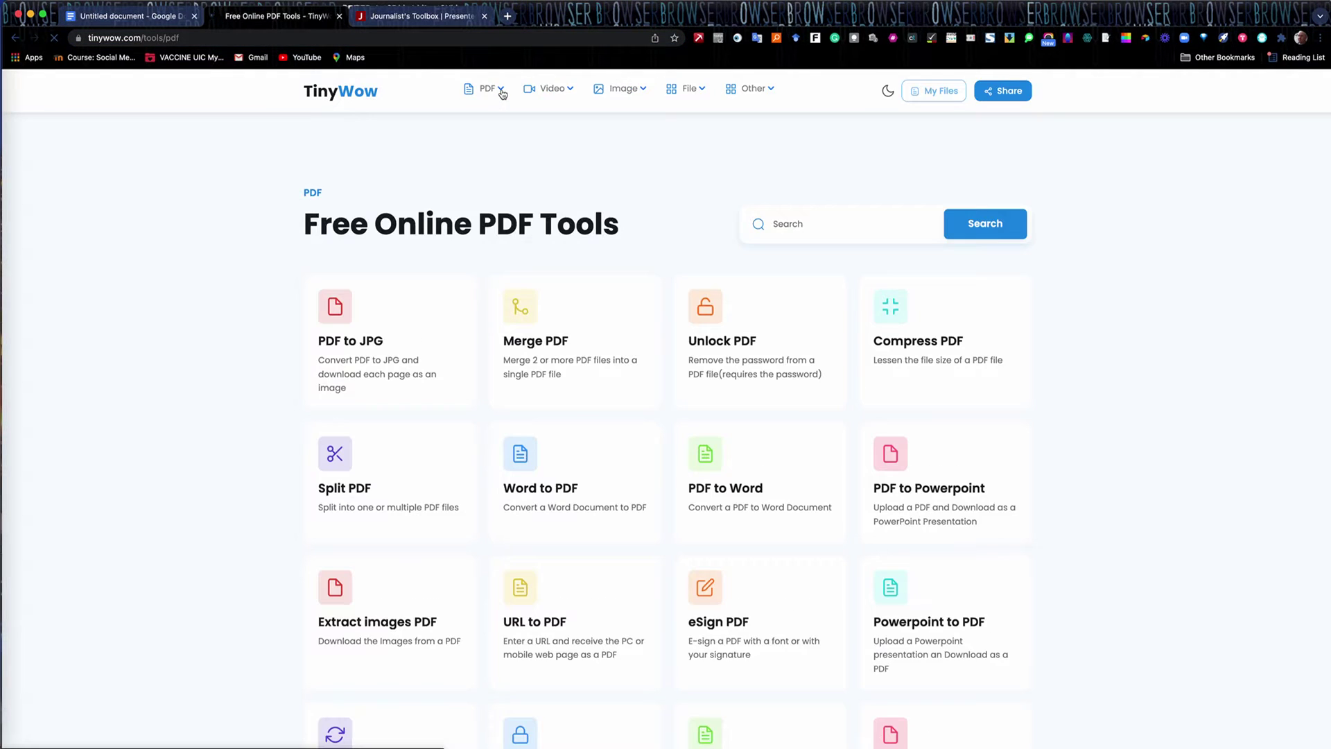
mouse_move(502, 92)
scroll(515, 305, down, 9)
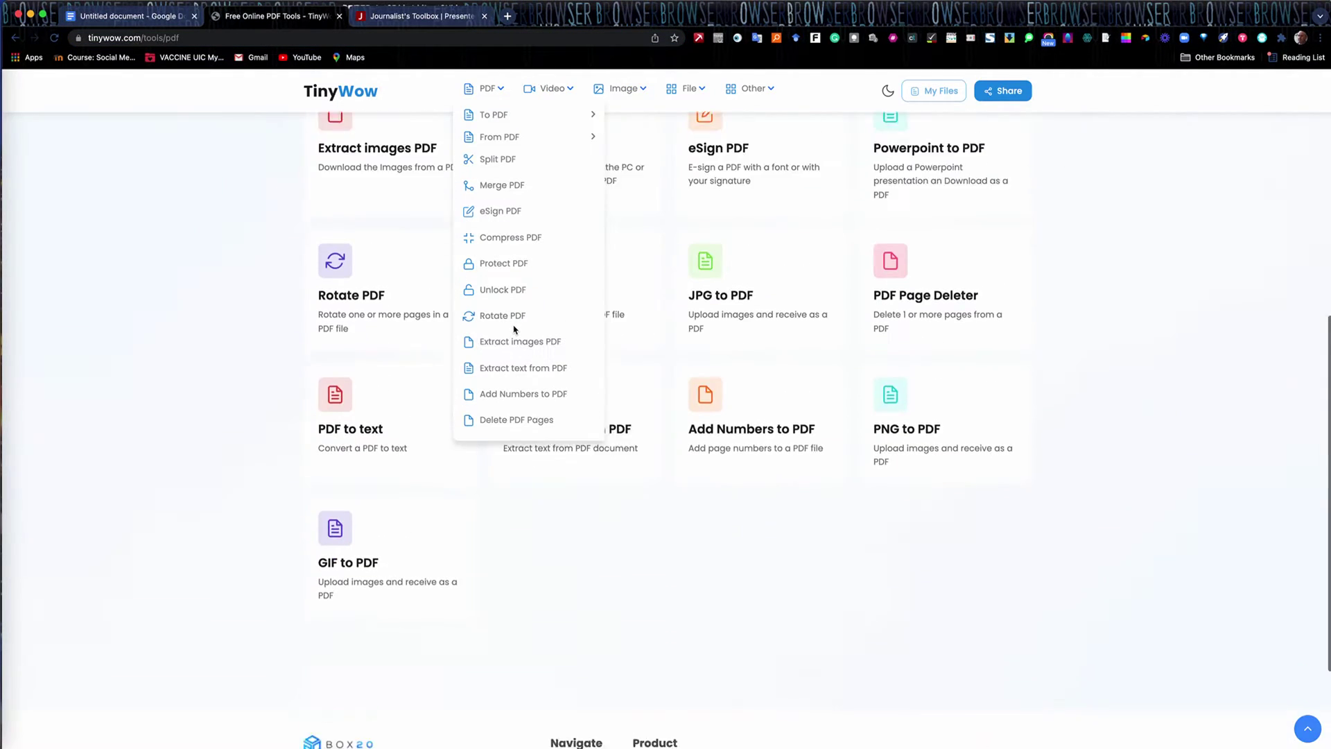
scroll(767, 317, up, 10)
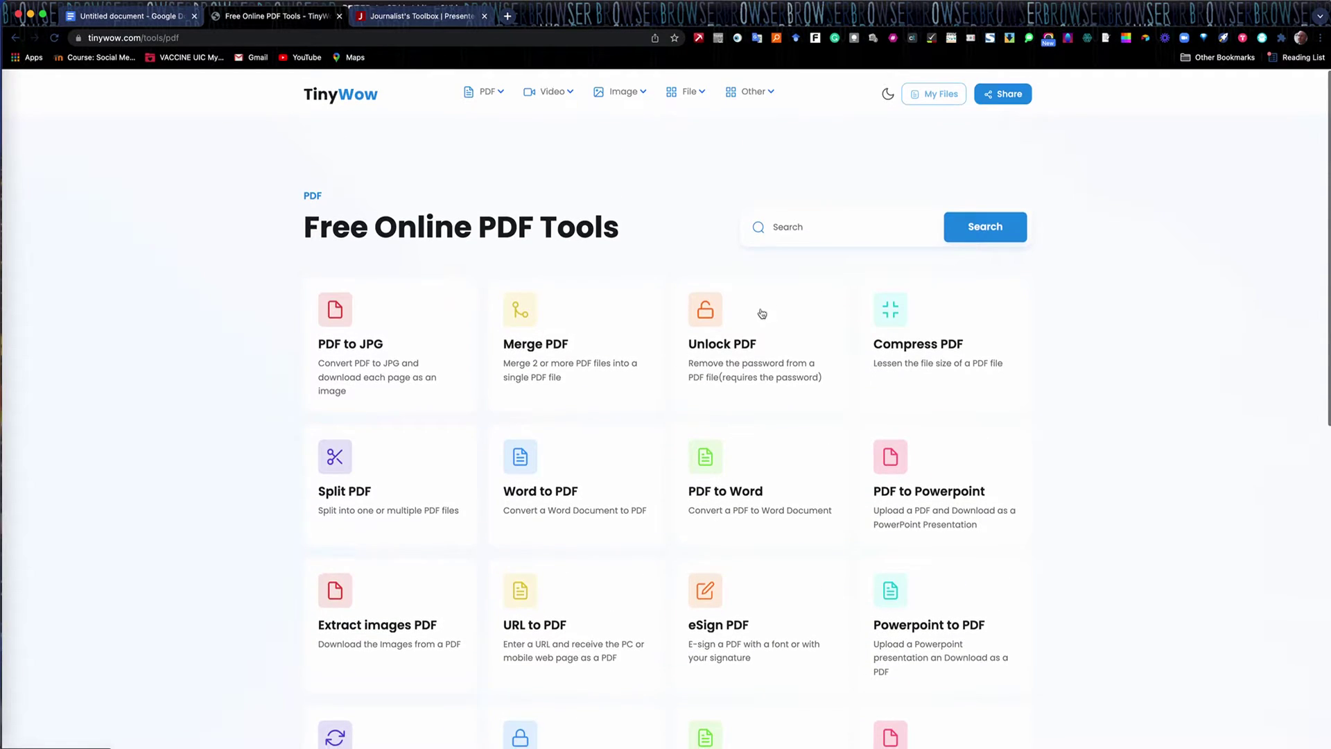
click(571, 95)
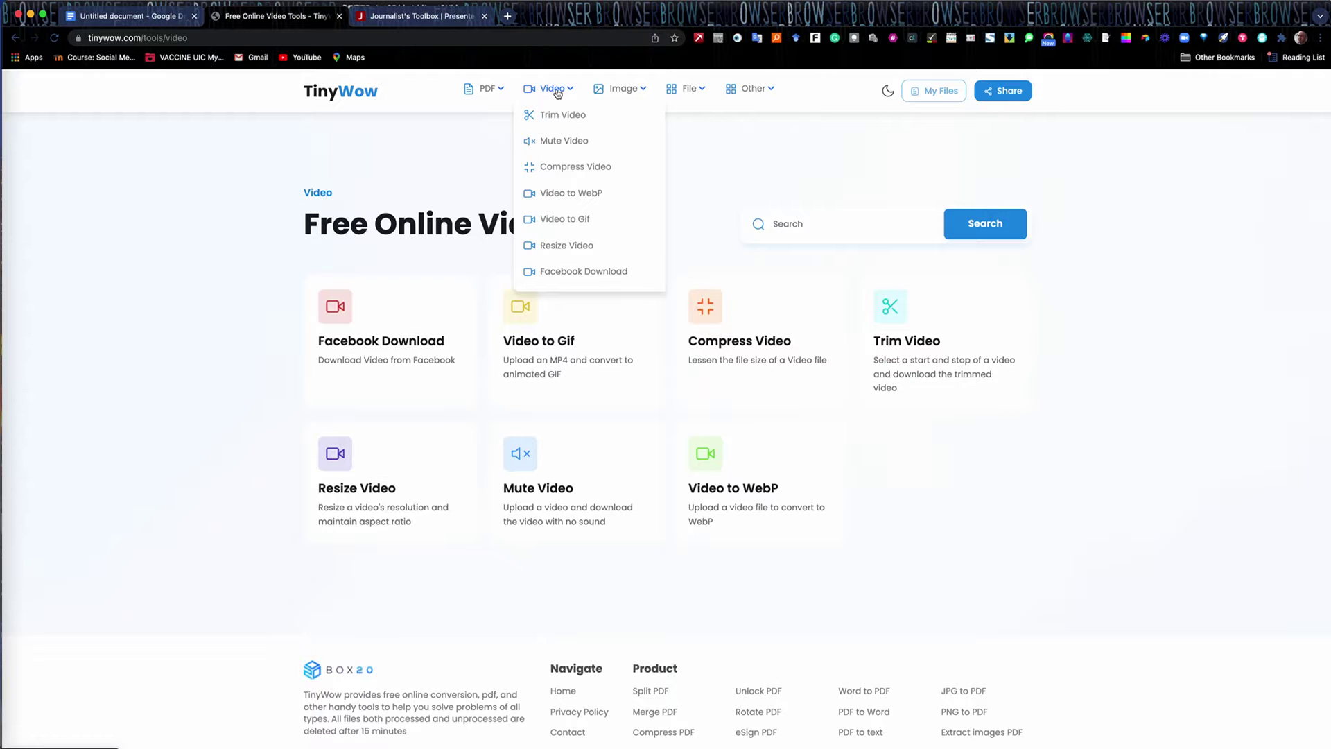
click(632, 98)
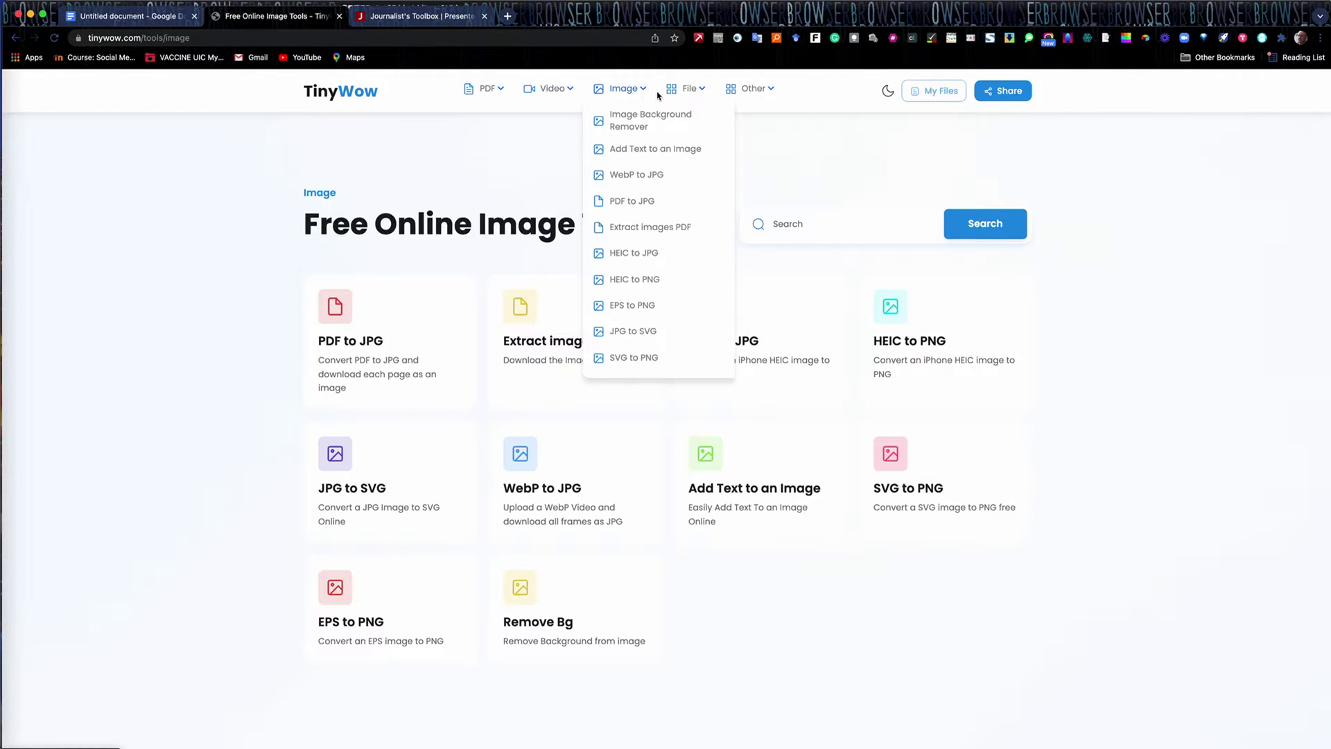
mouse_move(689, 97)
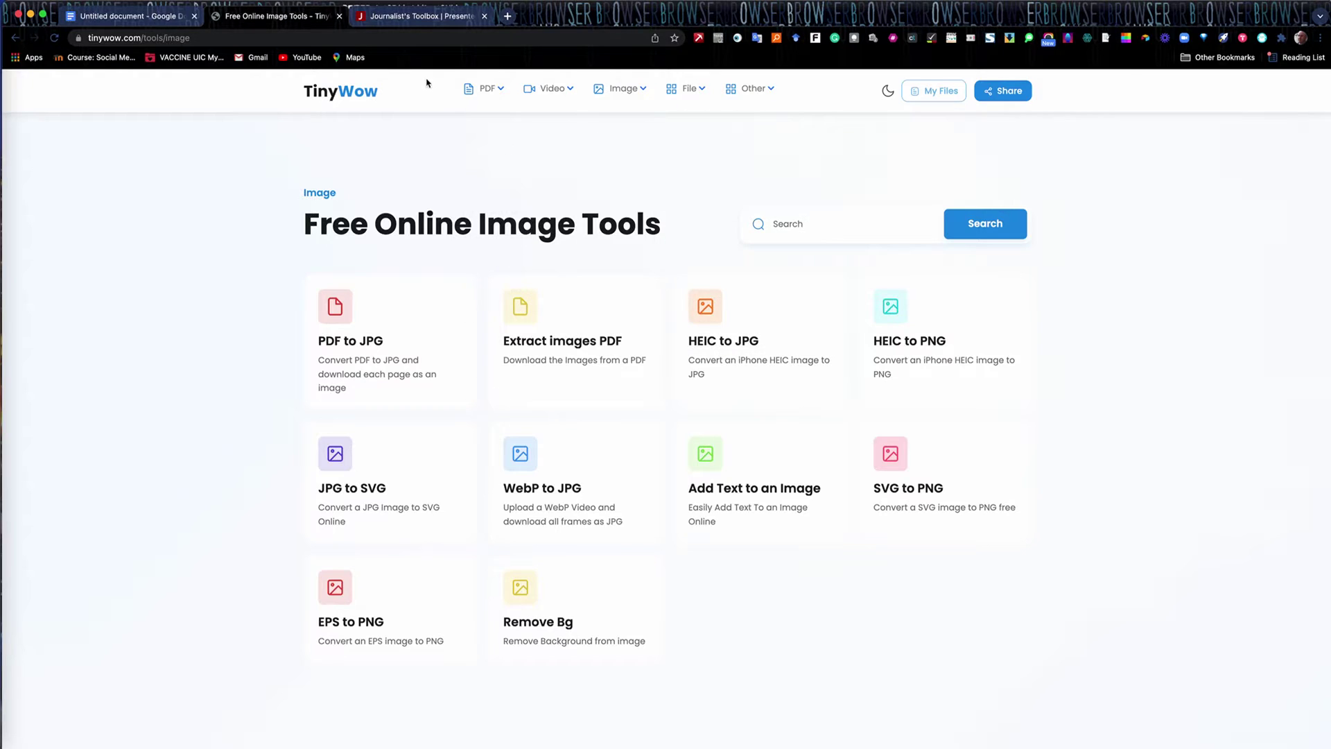
mouse_move(497, 90)
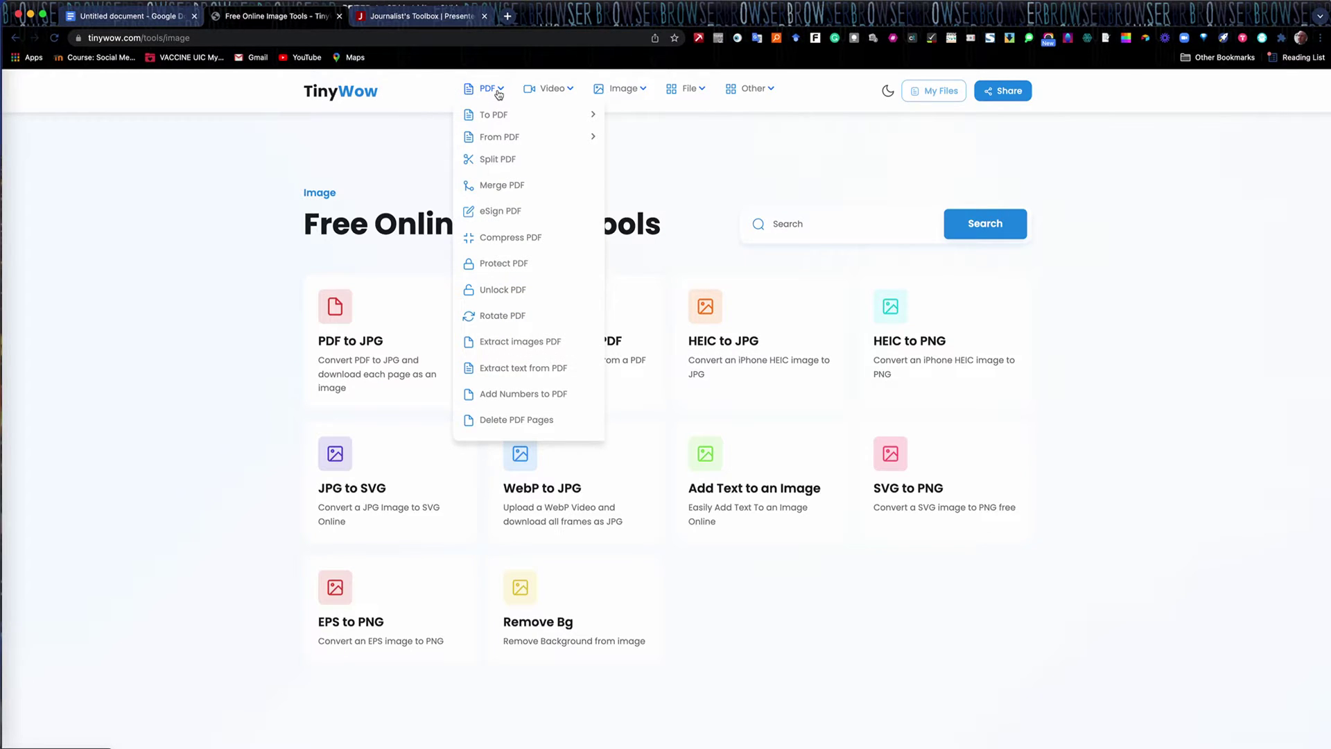
click(360, 99)
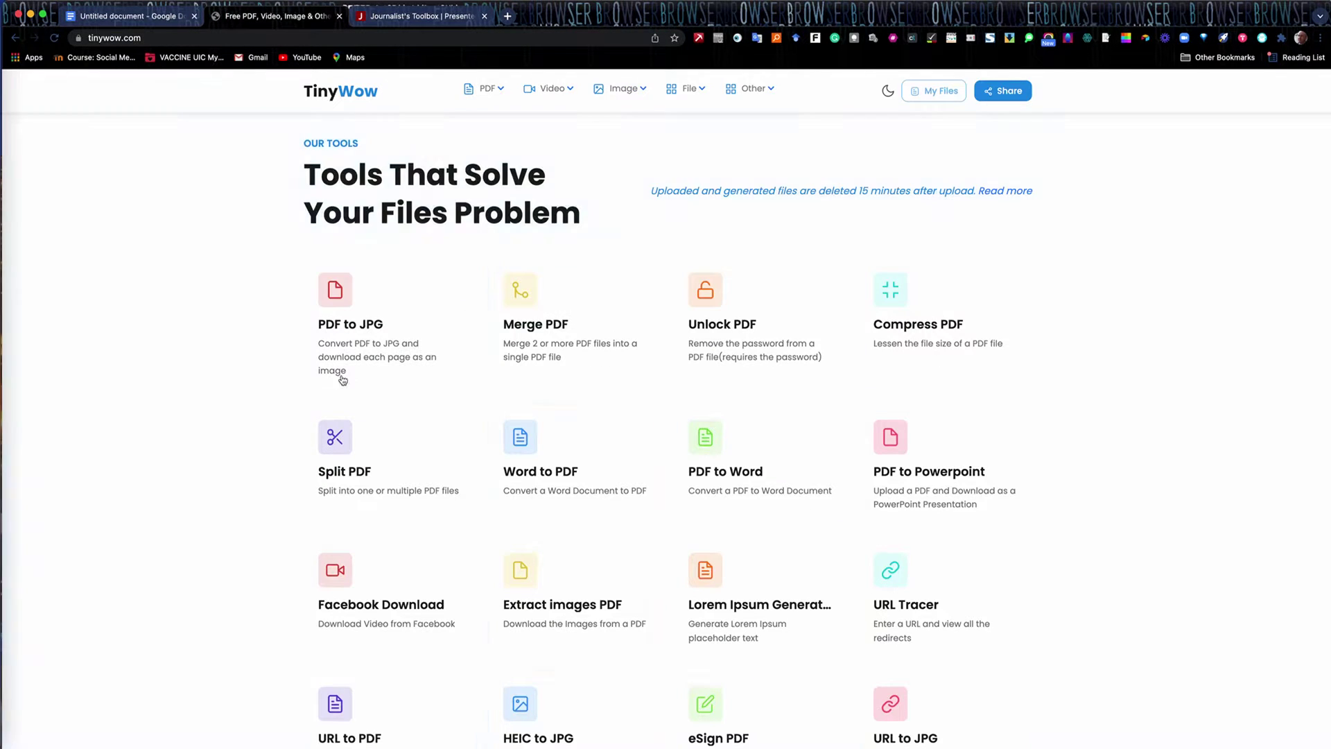
Scroll down and open the URL to JPG converter
scroll(342, 380, down, 5)
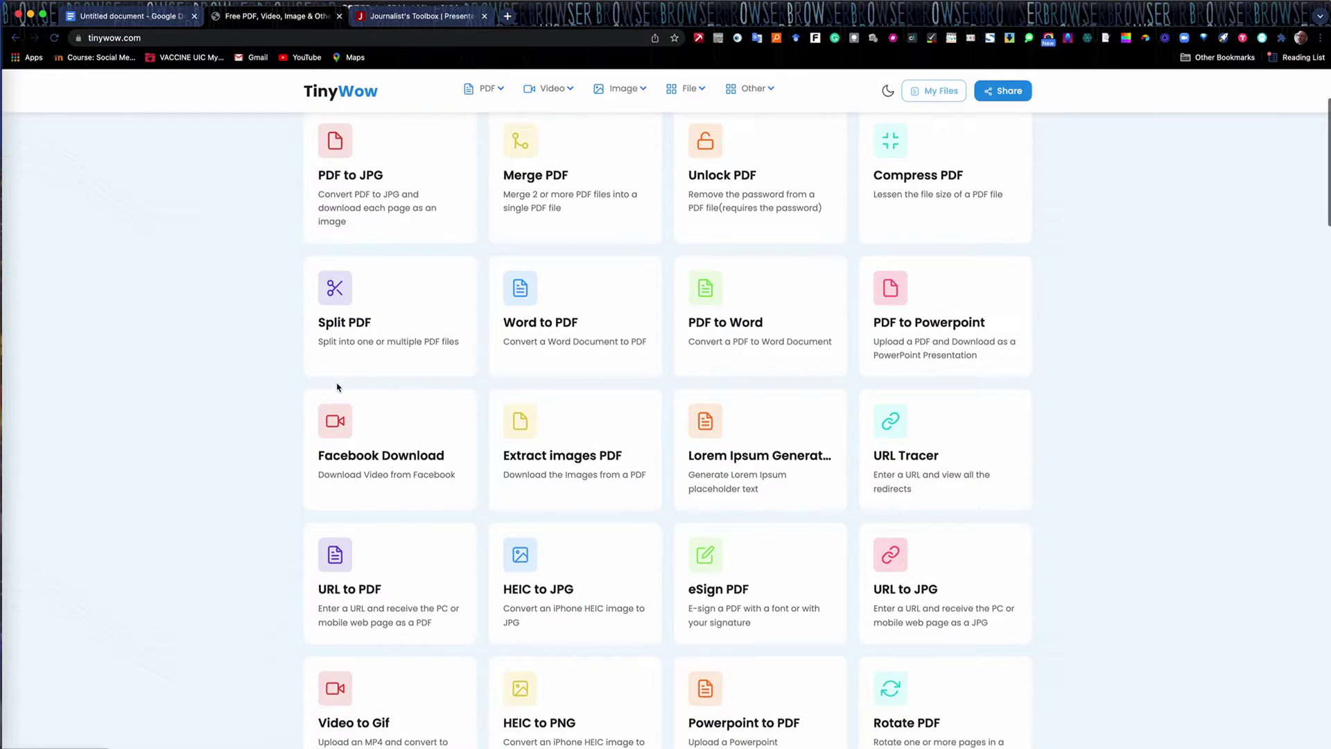
scroll(338, 386, down, 4)
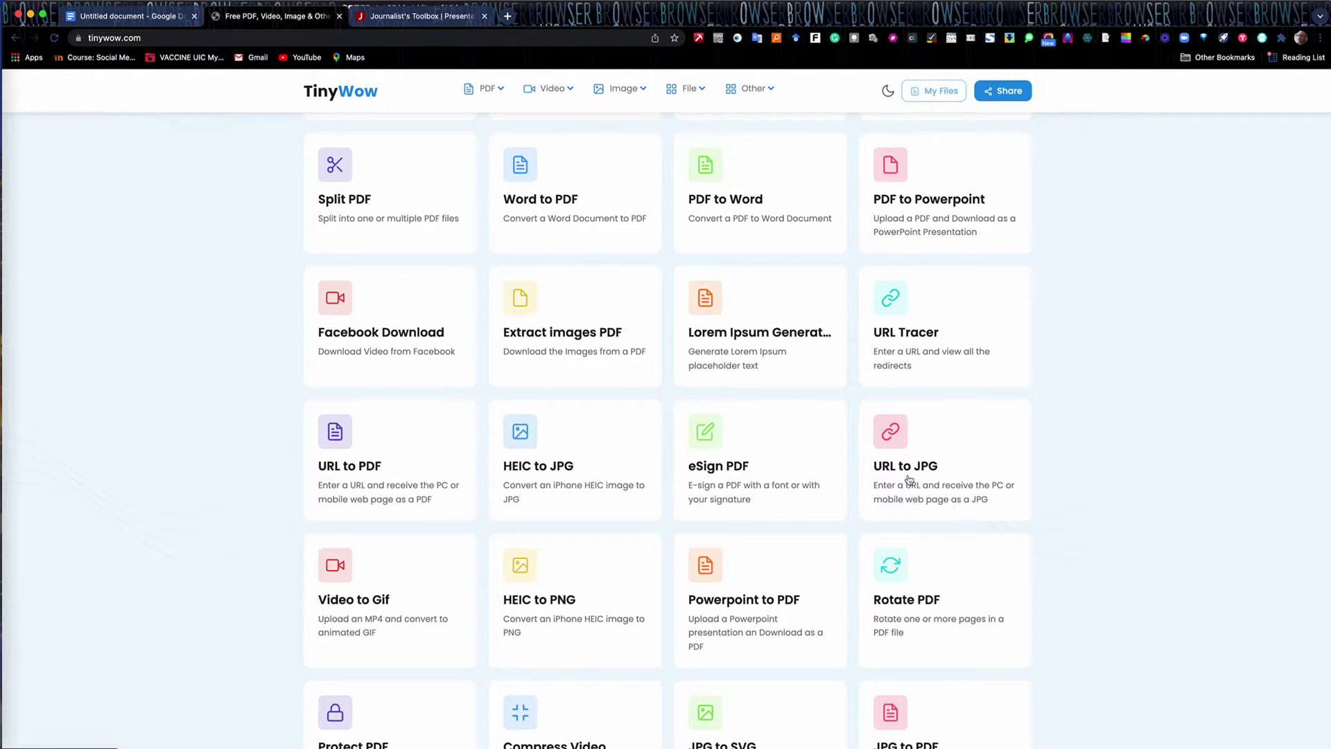
click(892, 437)
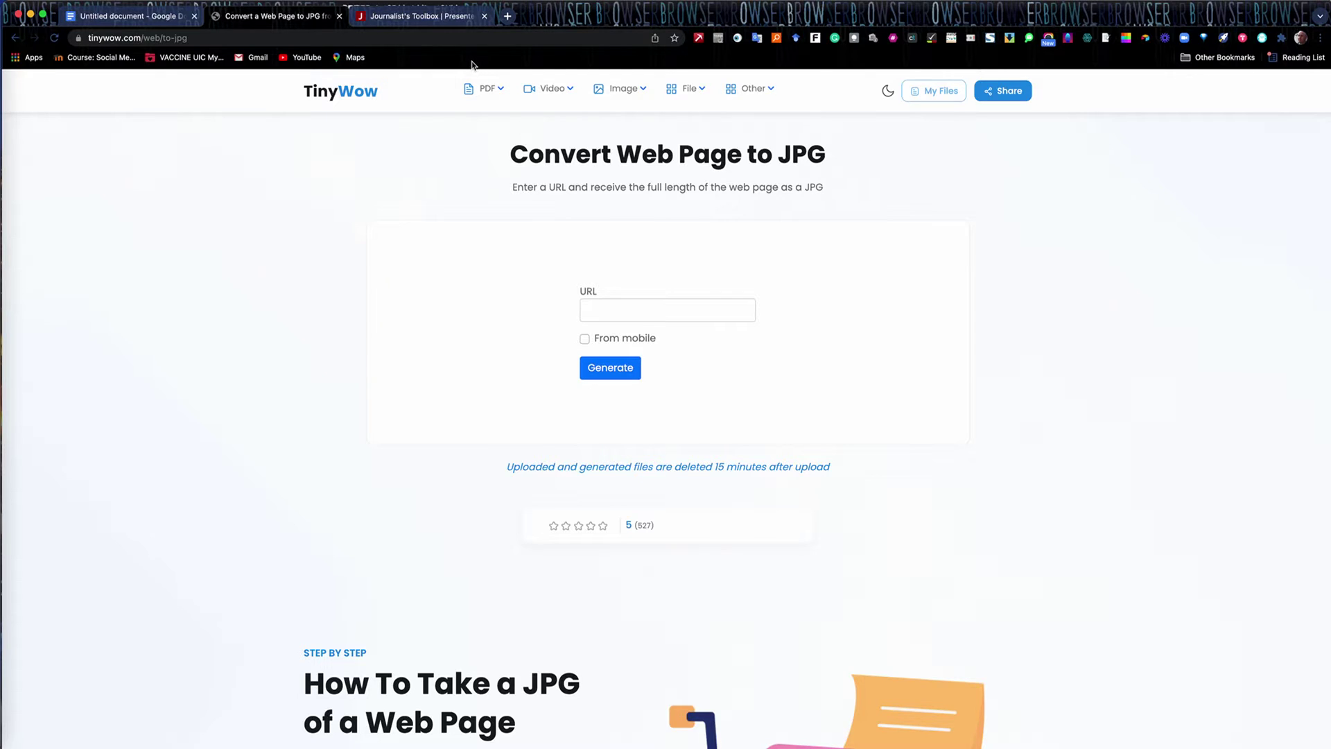
Copy the journaliststoolbox.org address from the Journalist's Toolbox tab
click(427, 18)
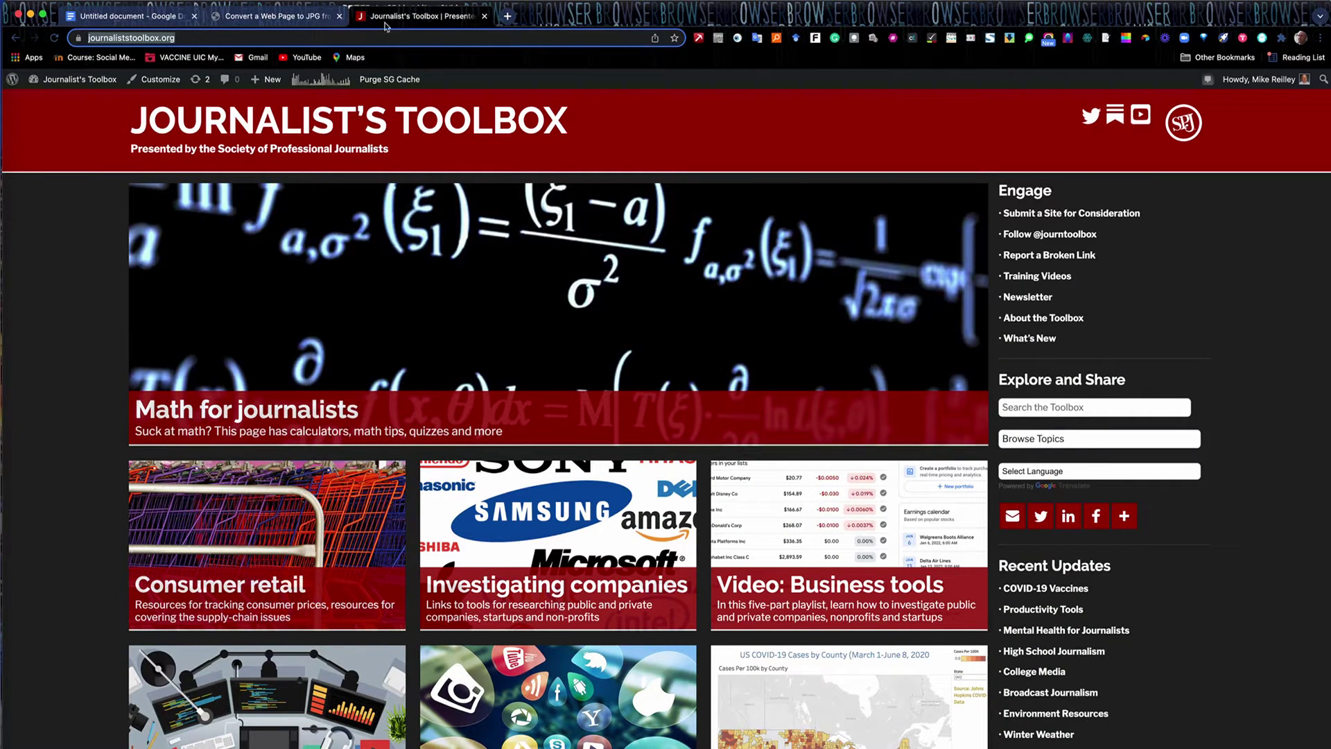
click(194, 40)
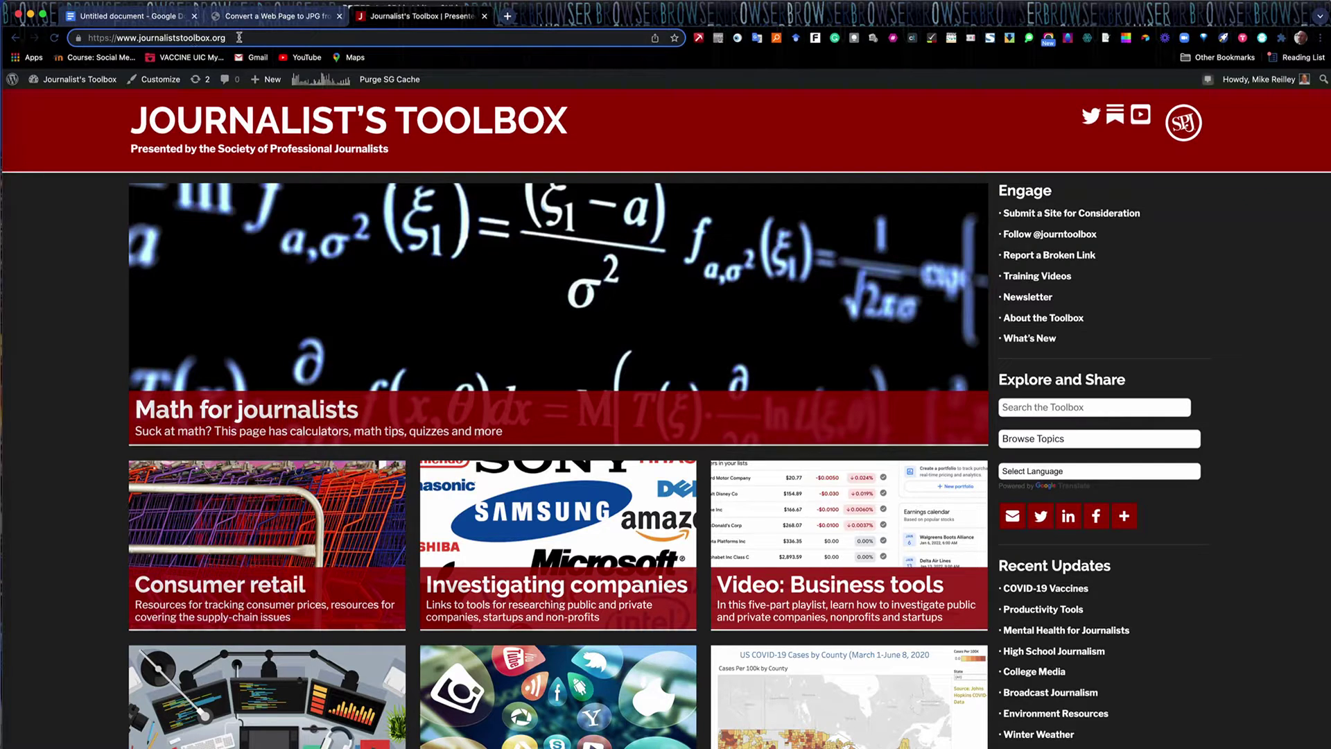
drag(232, 38, 89, 39)
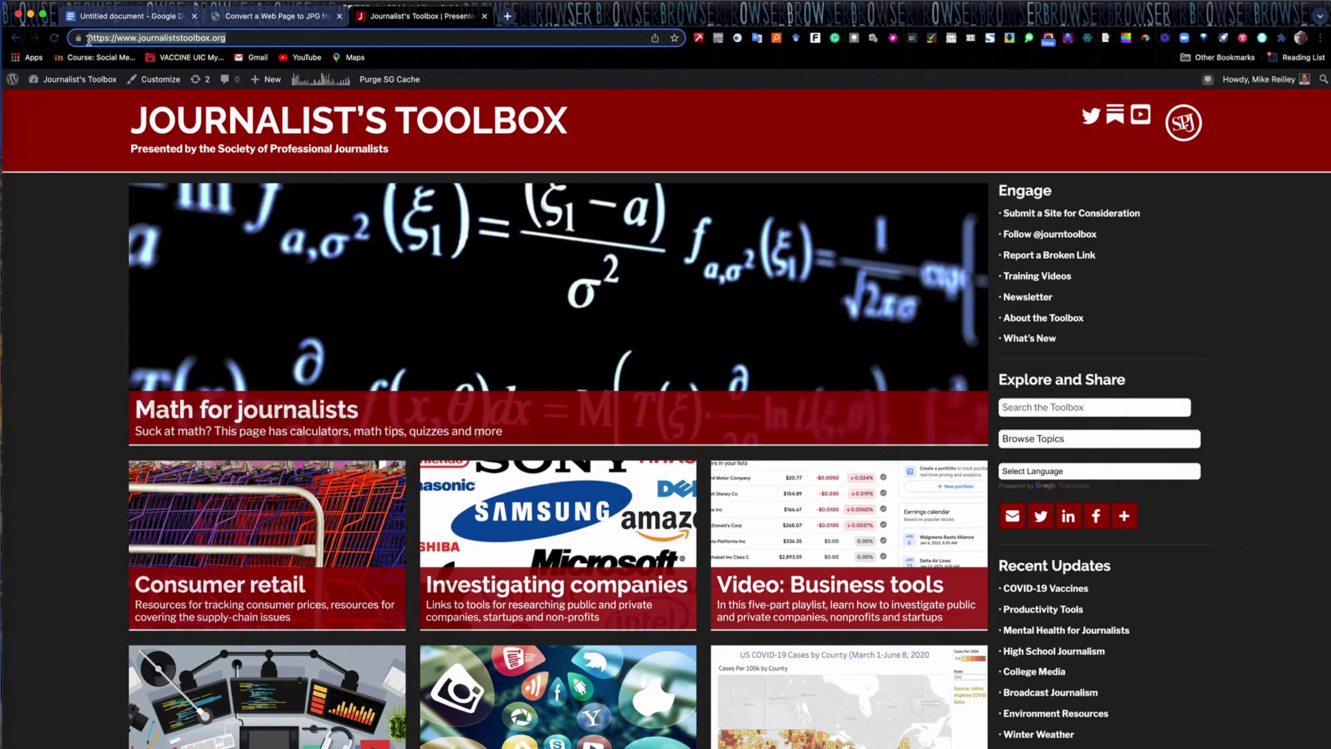
Paste the Journalist's Toolbox address into TinyWow's URL field and generate the JPG
click(243, 16)
mouse_move(770, 97)
click(610, 312)
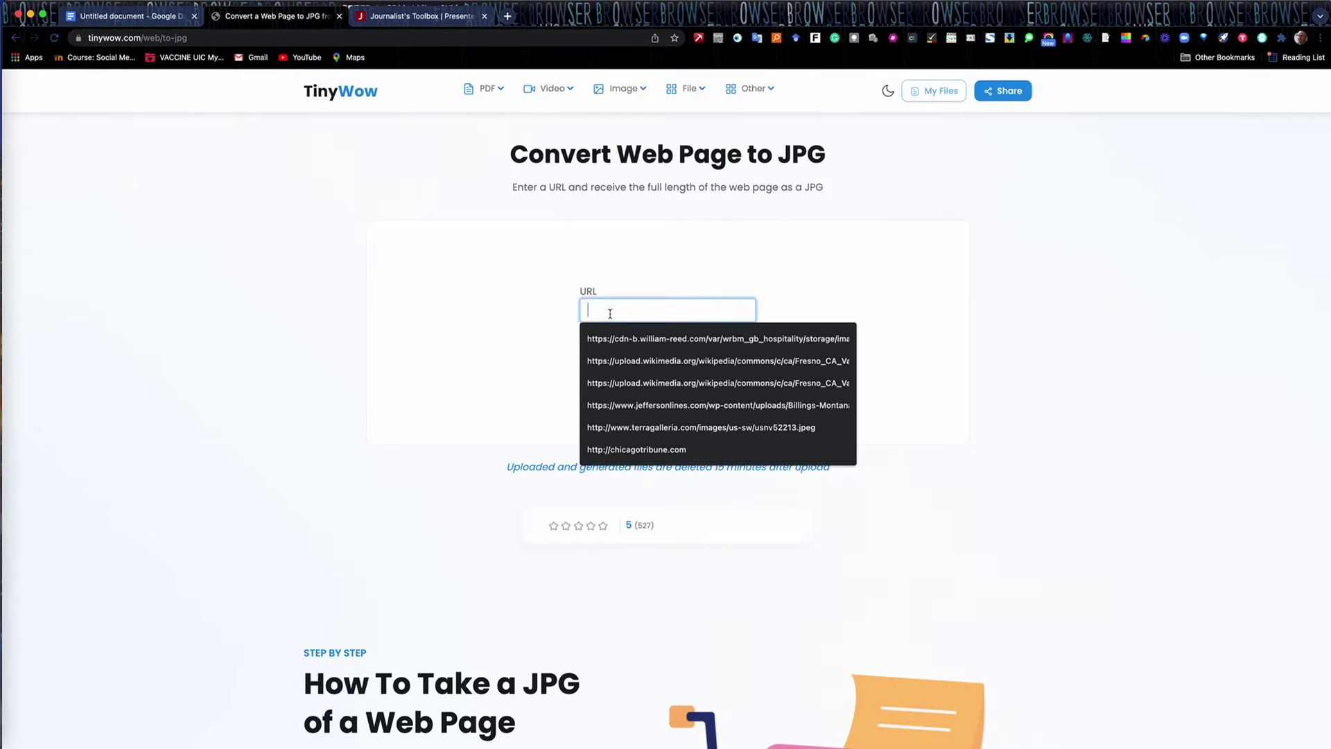
key(super+v)
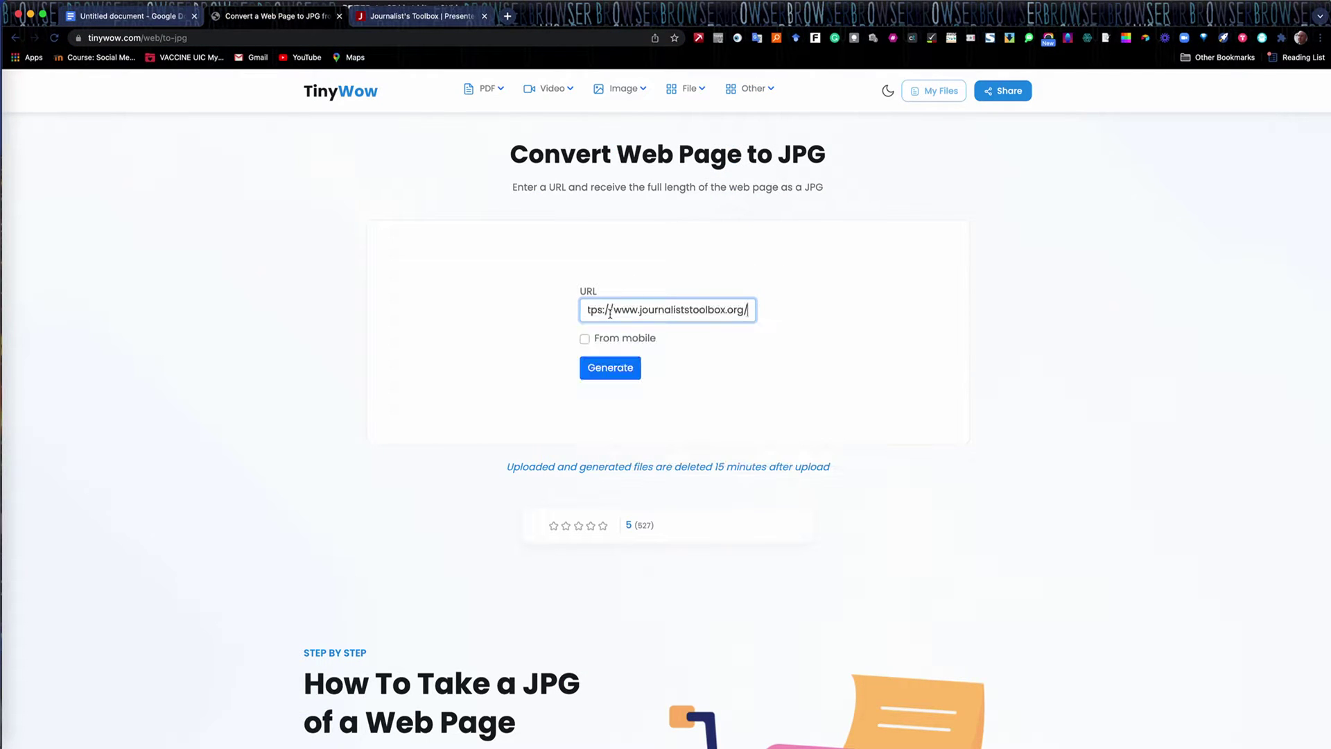
click(611, 372)
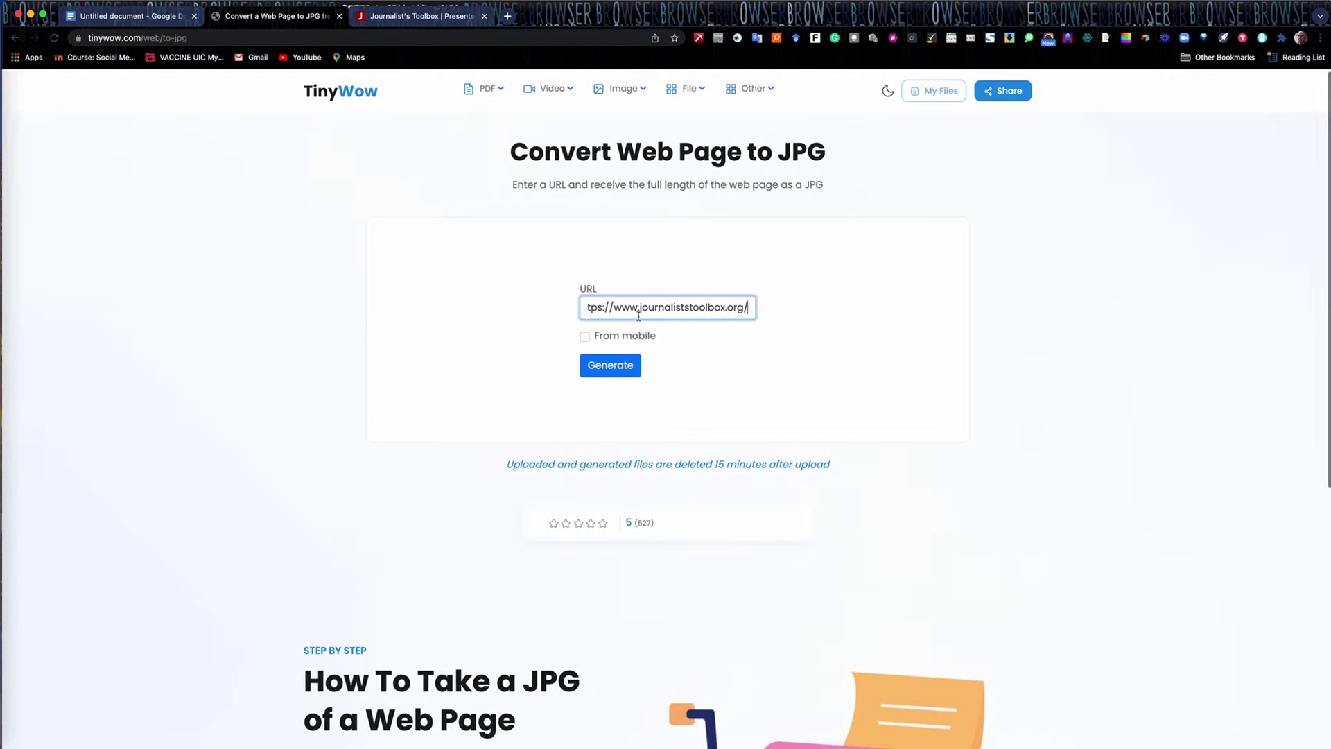
click(608, 368)
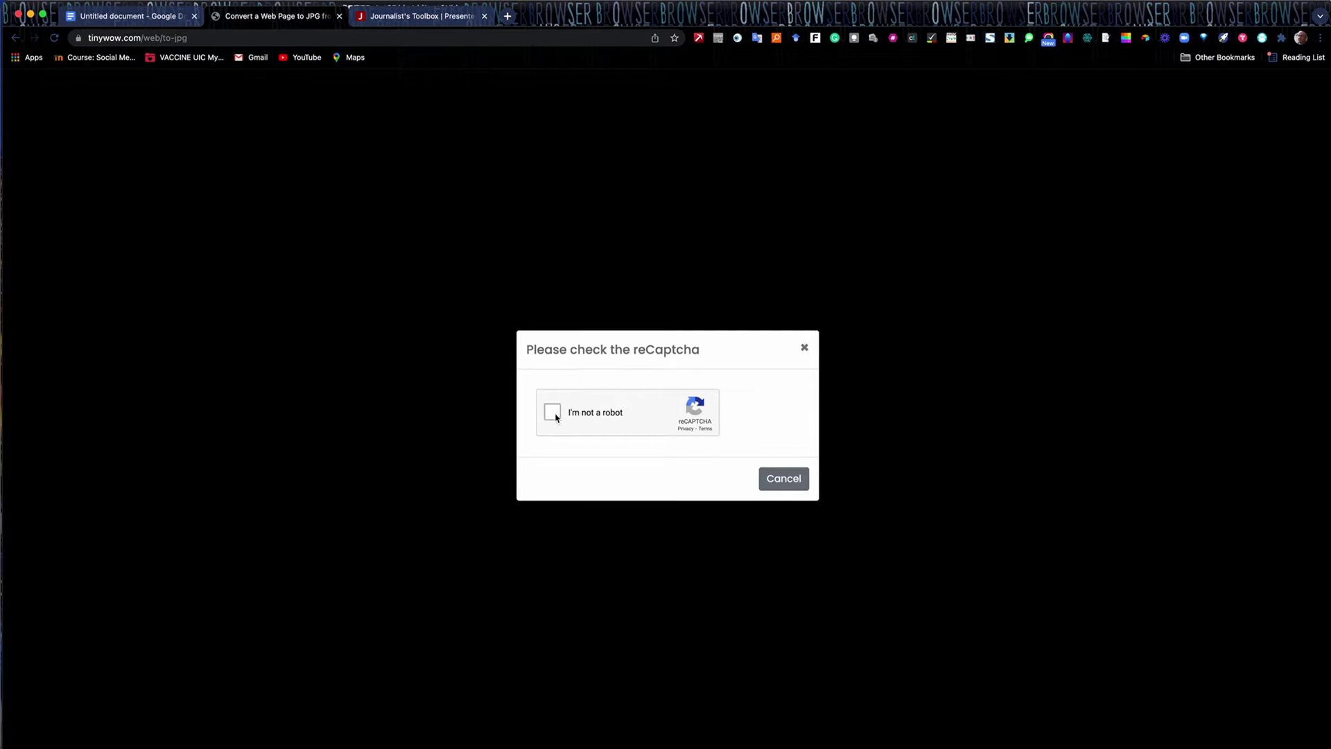
click(554, 415)
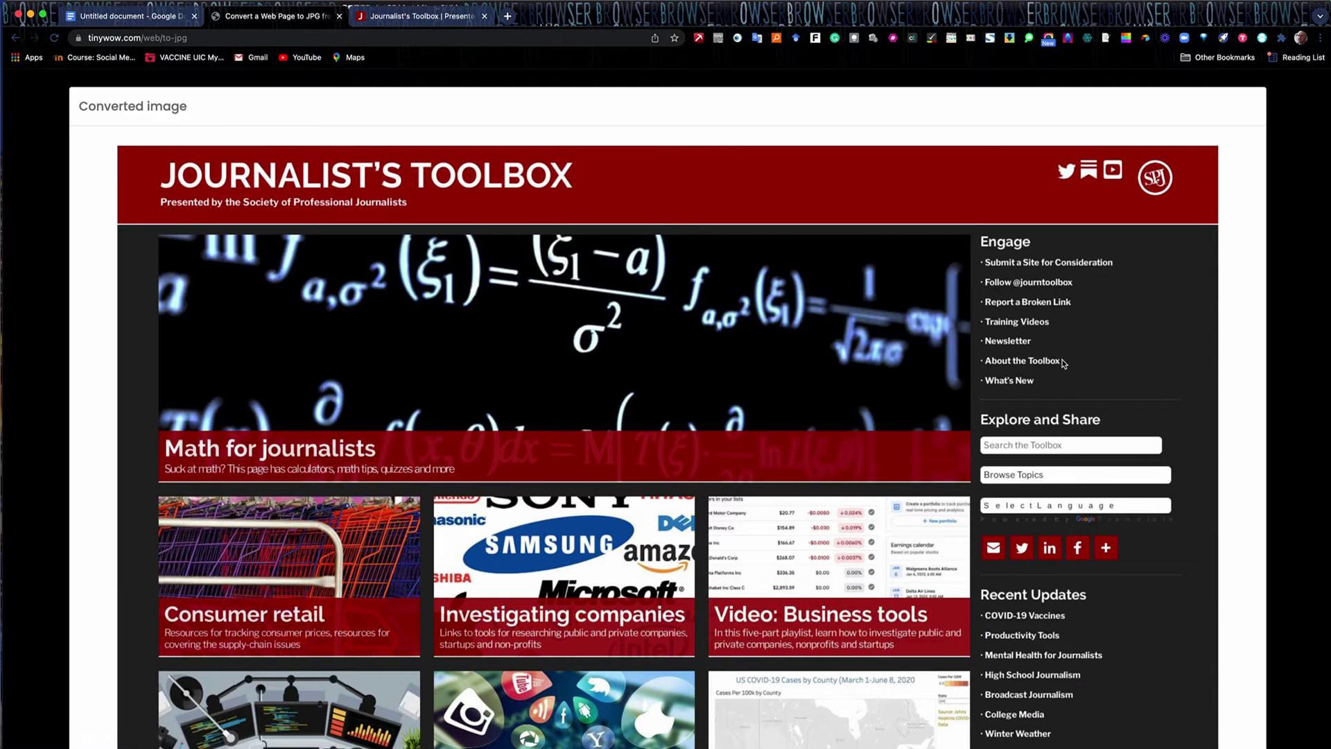
scroll(577, 438, down, 12)
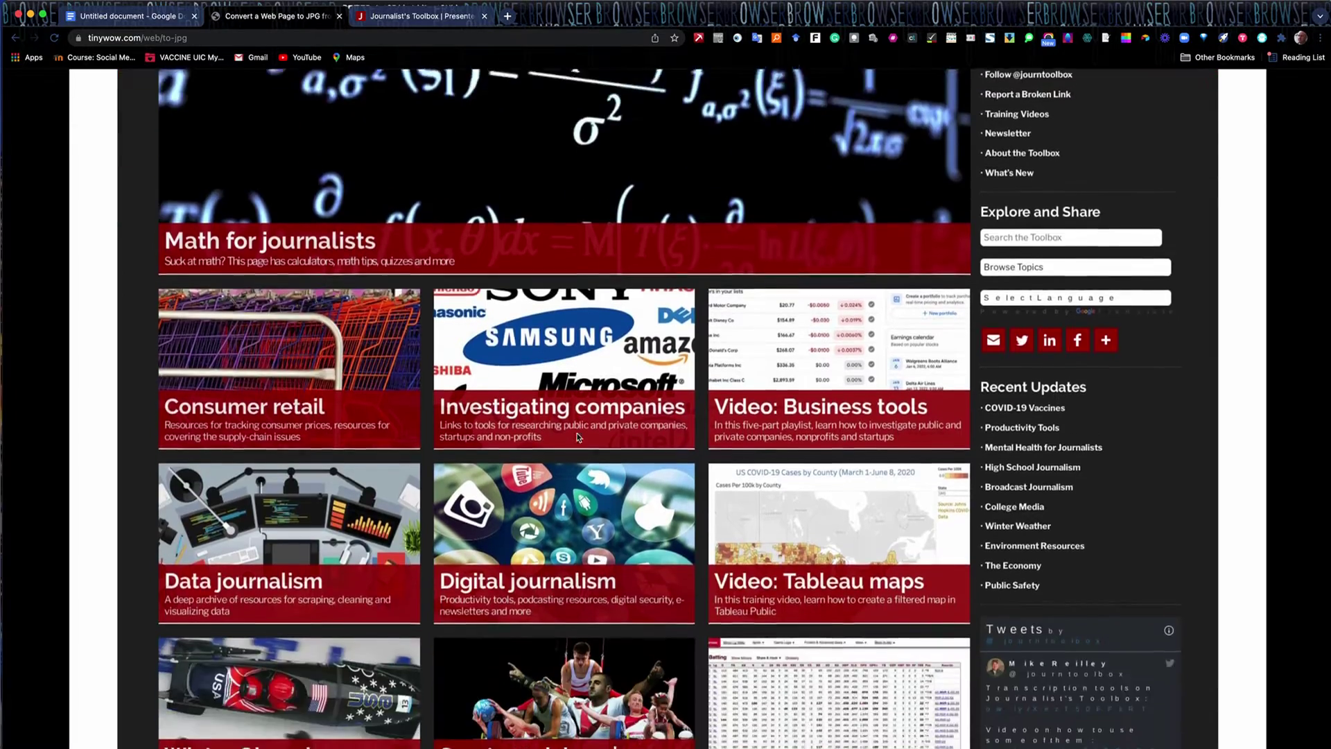
scroll(578, 438, down, 6)
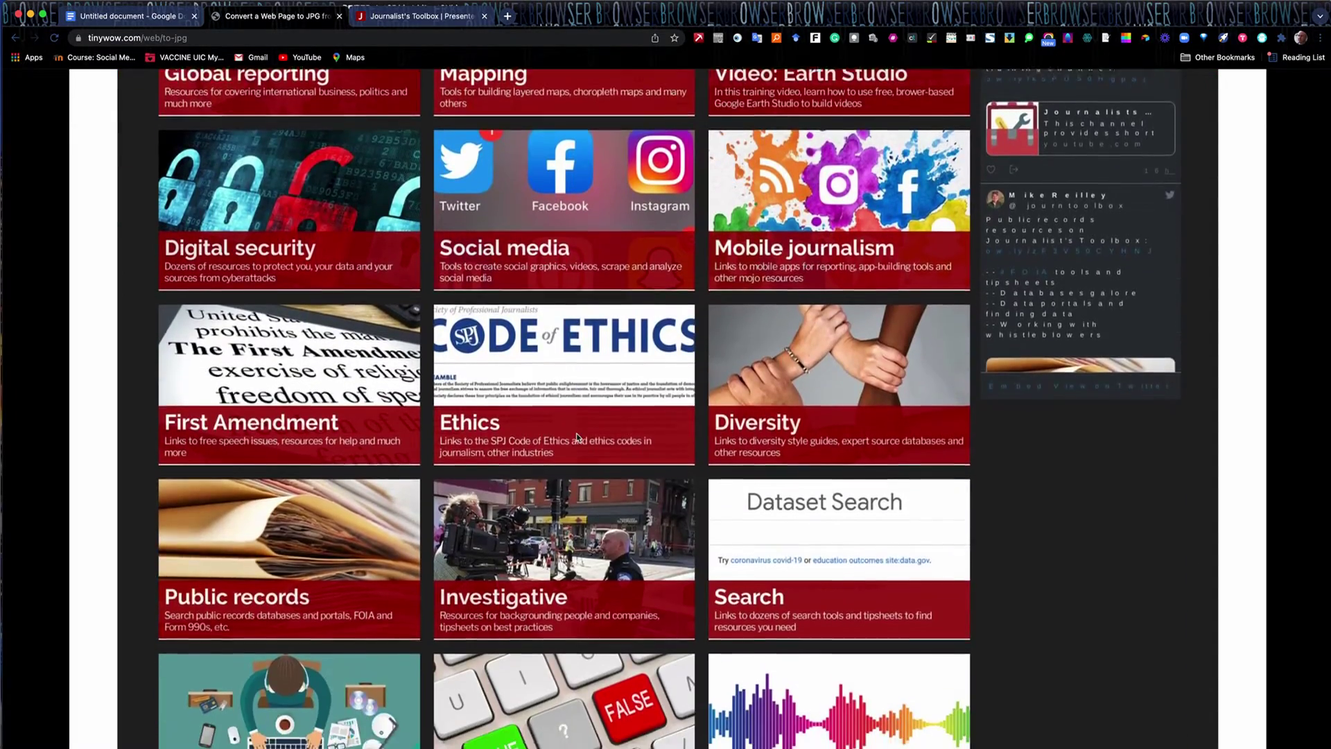
scroll(782, 411, up, 4)
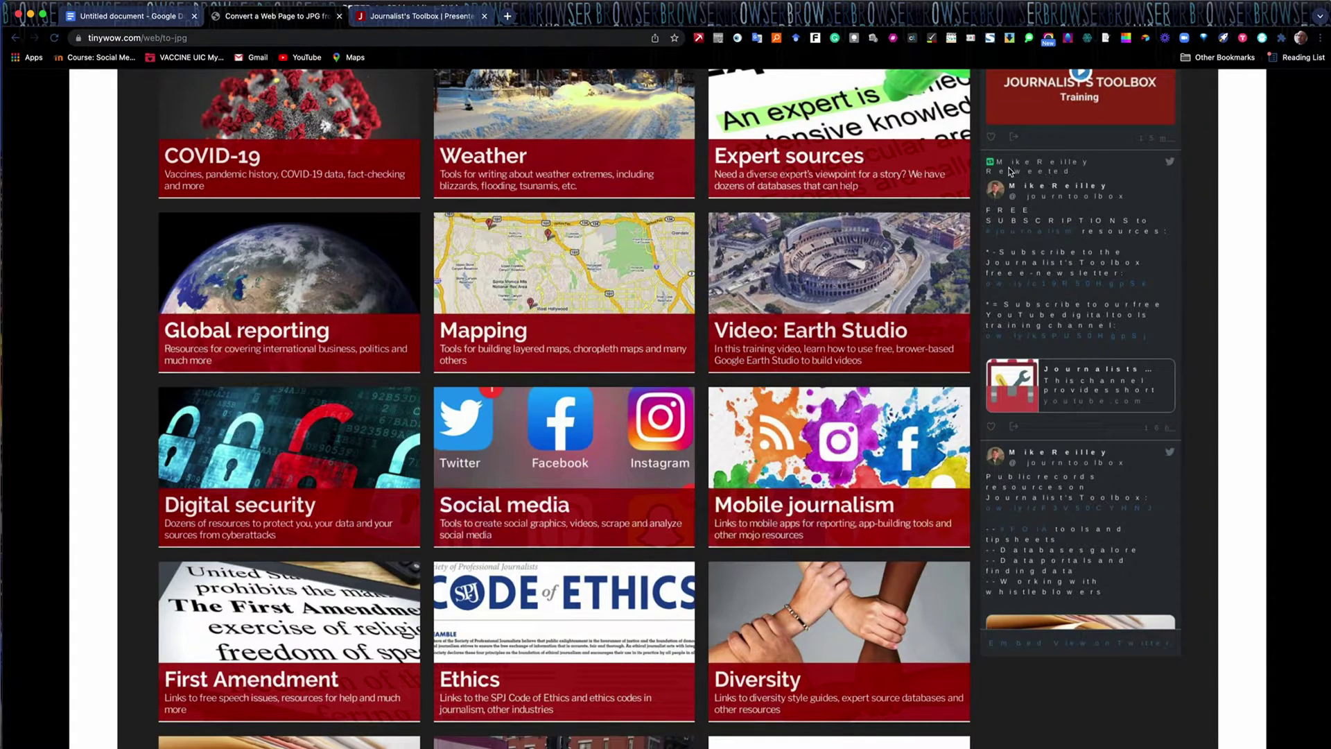
scroll(1048, 166, up, 6)
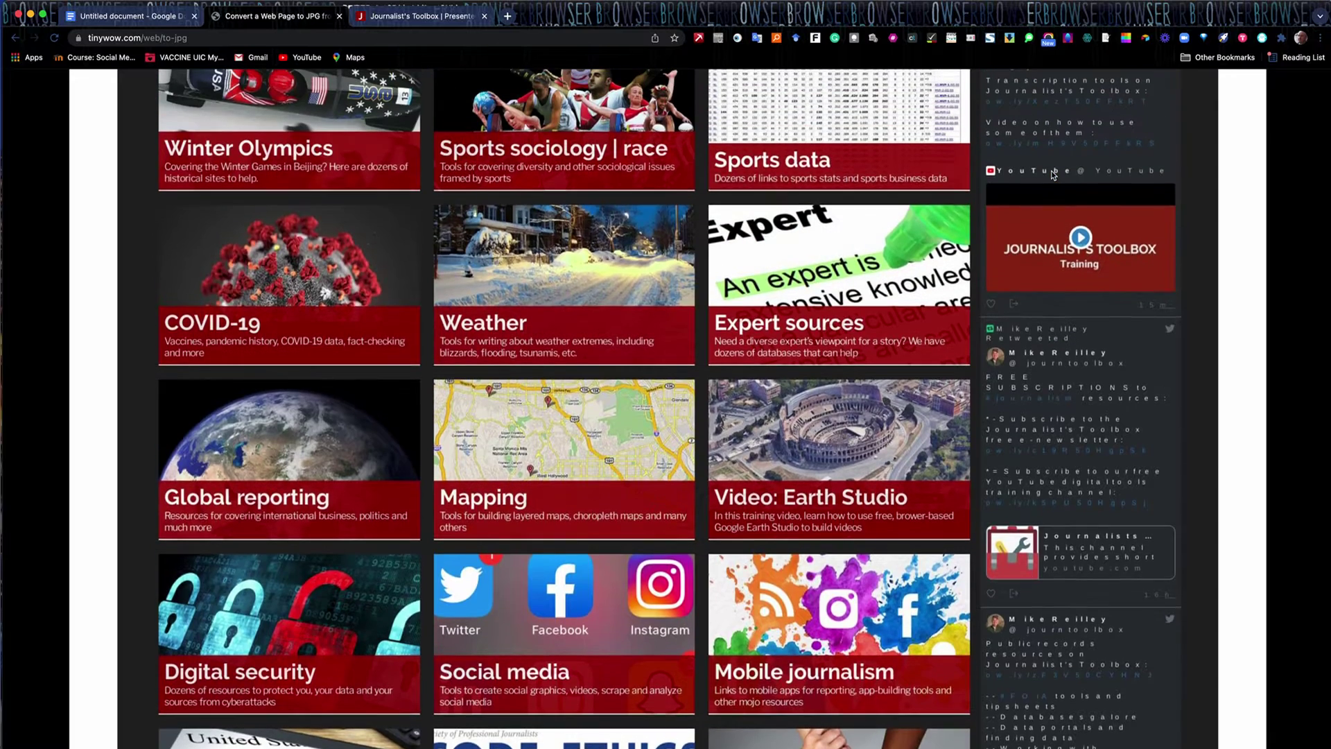
scroll(1053, 185, up, 1)
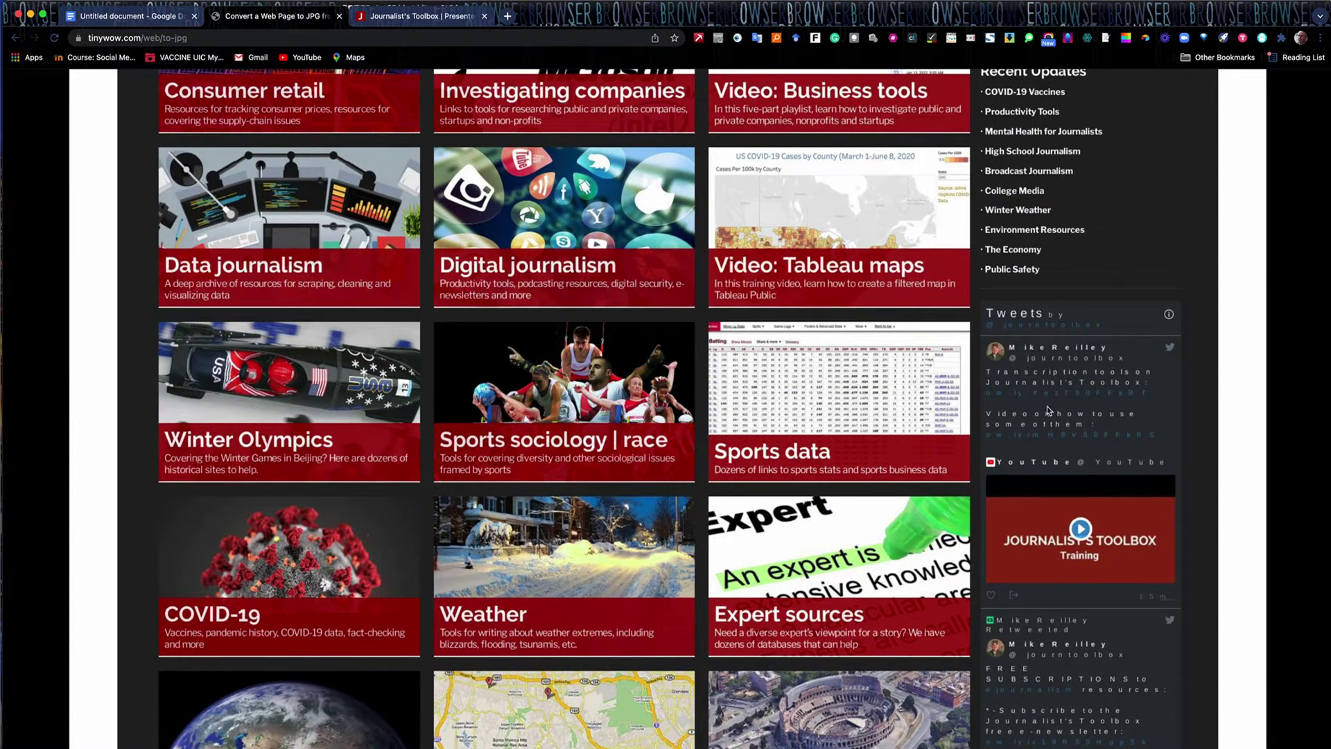
scroll(1029, 379, up, 5)
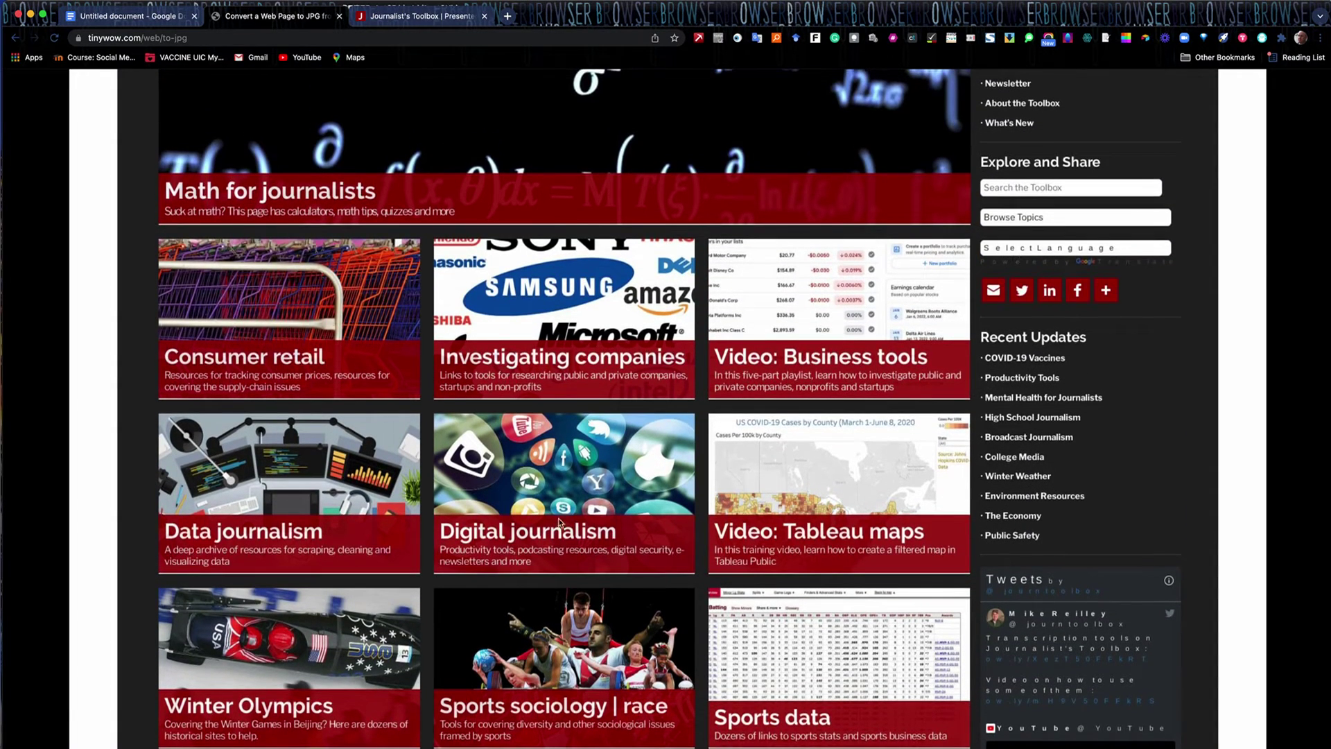
scroll(752, 403, up, 3)
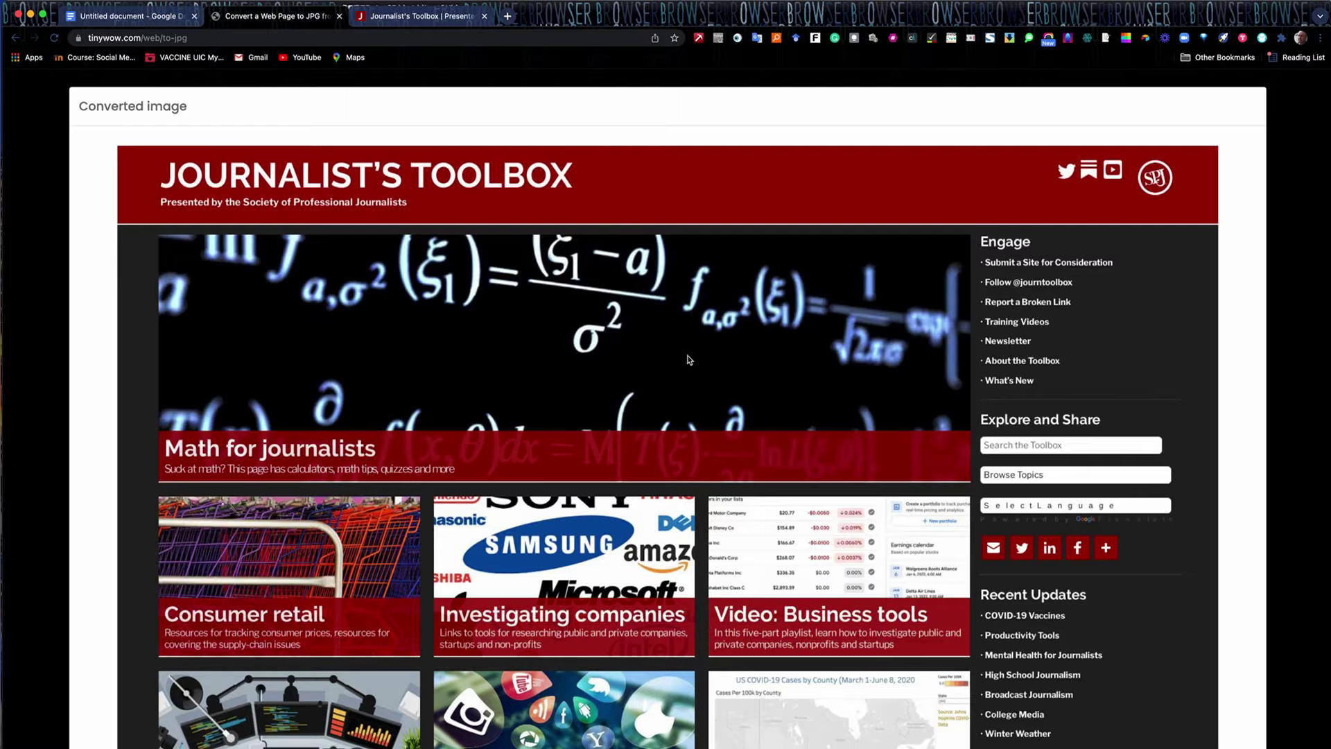
Save the converted image as tinywow_to_jpg_357884 in the Downloads folder
right_click(690, 355)
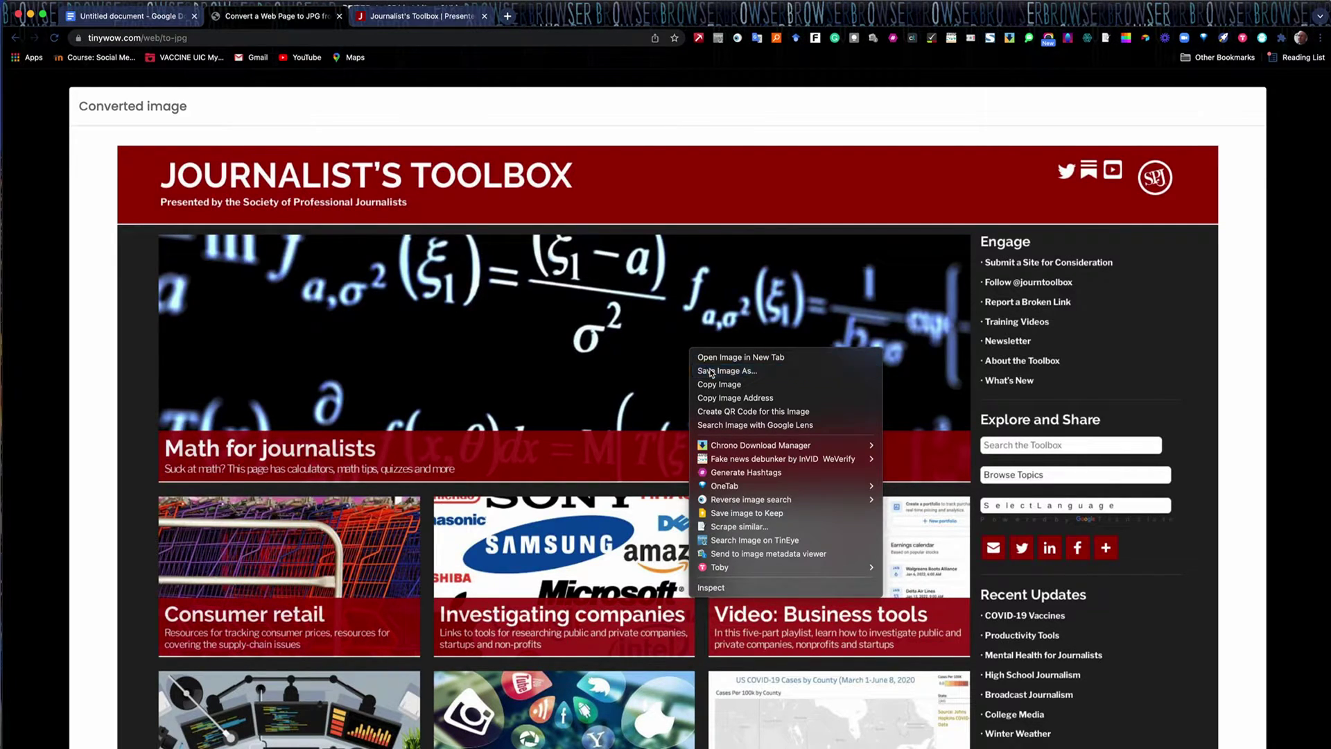
click(709, 370)
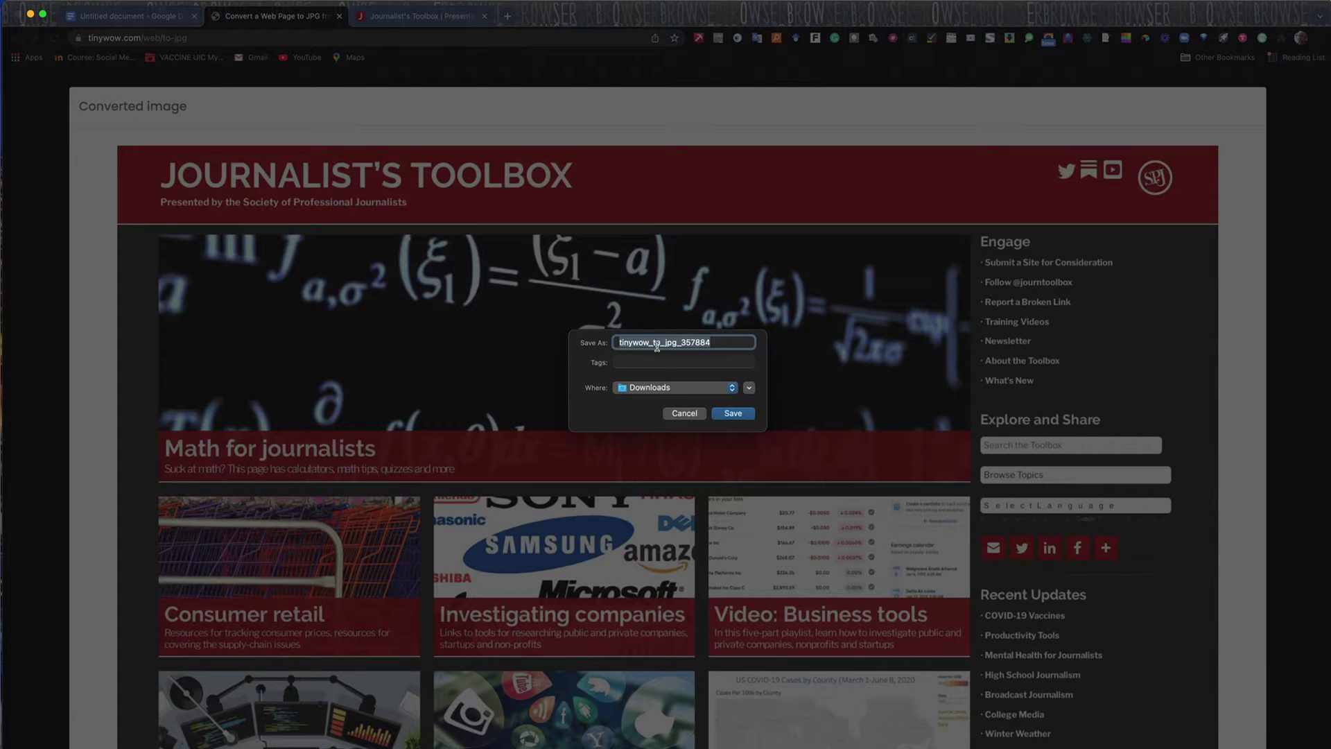
click(688, 389)
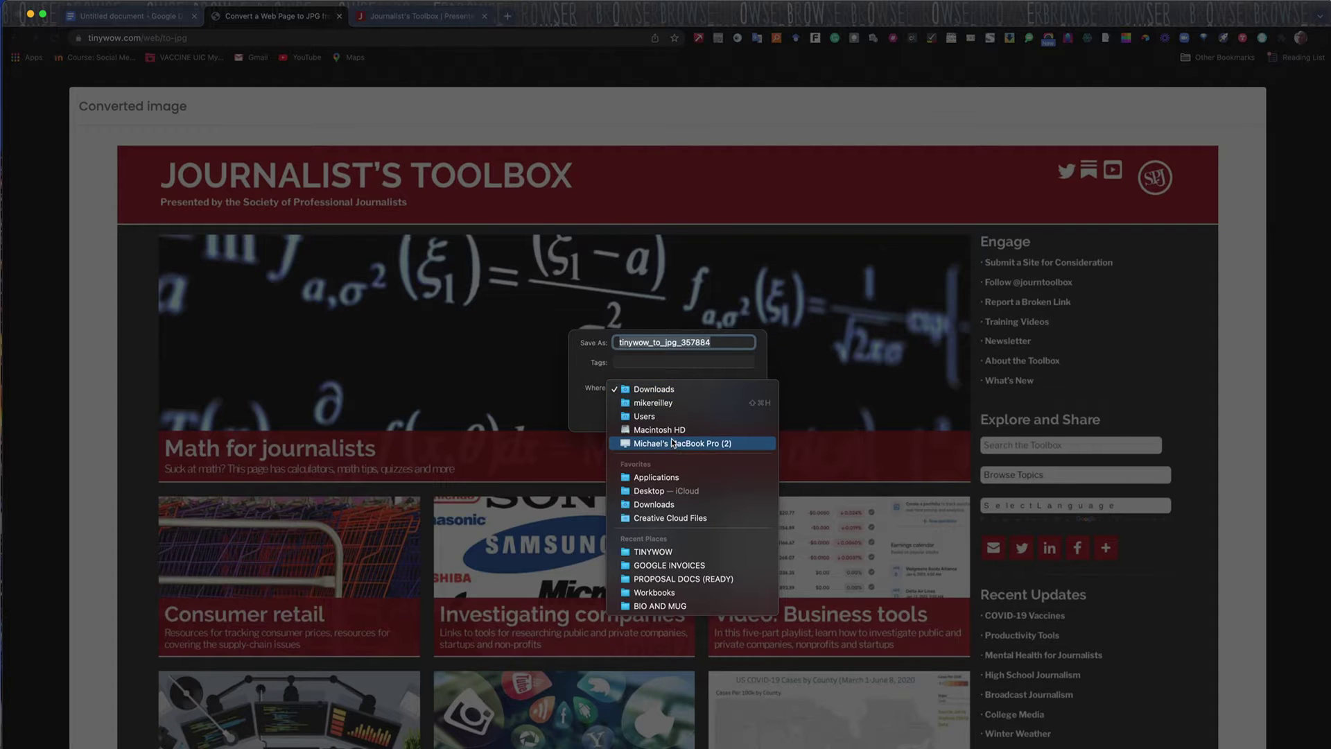
click(661, 507)
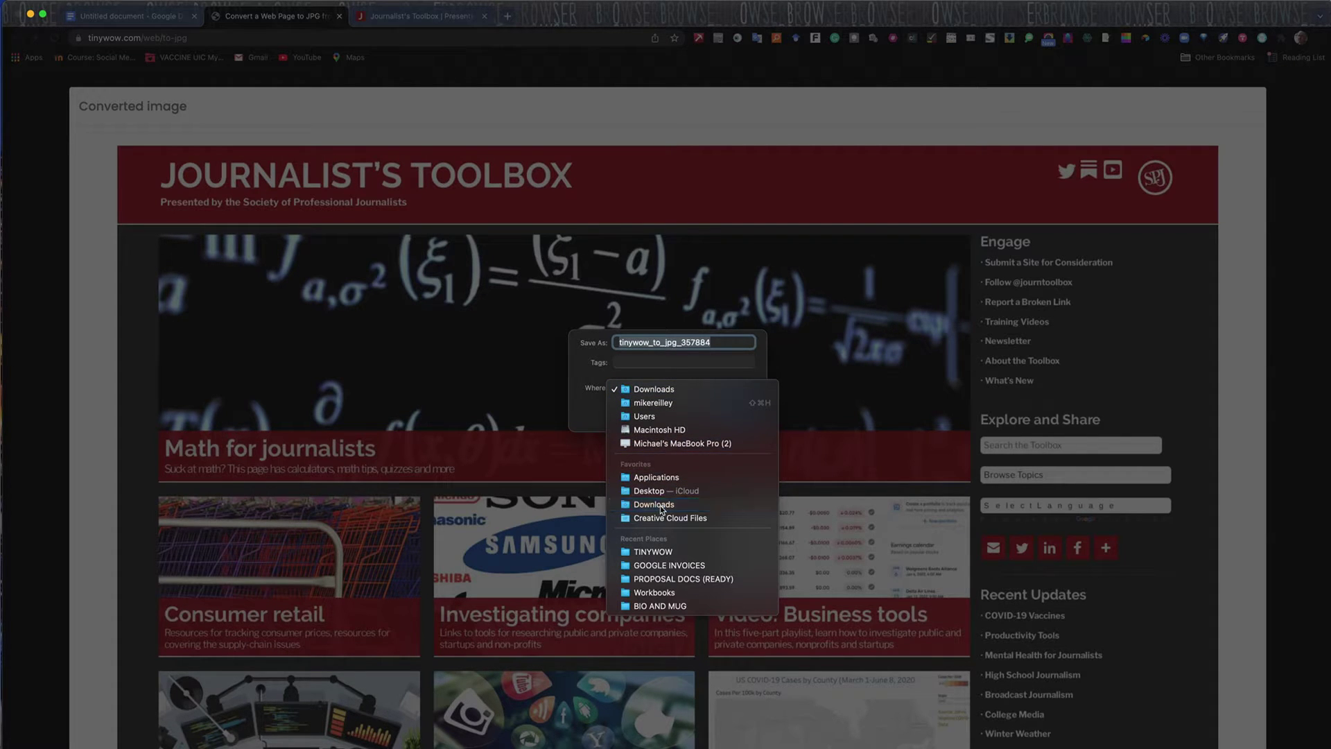
click(734, 411)
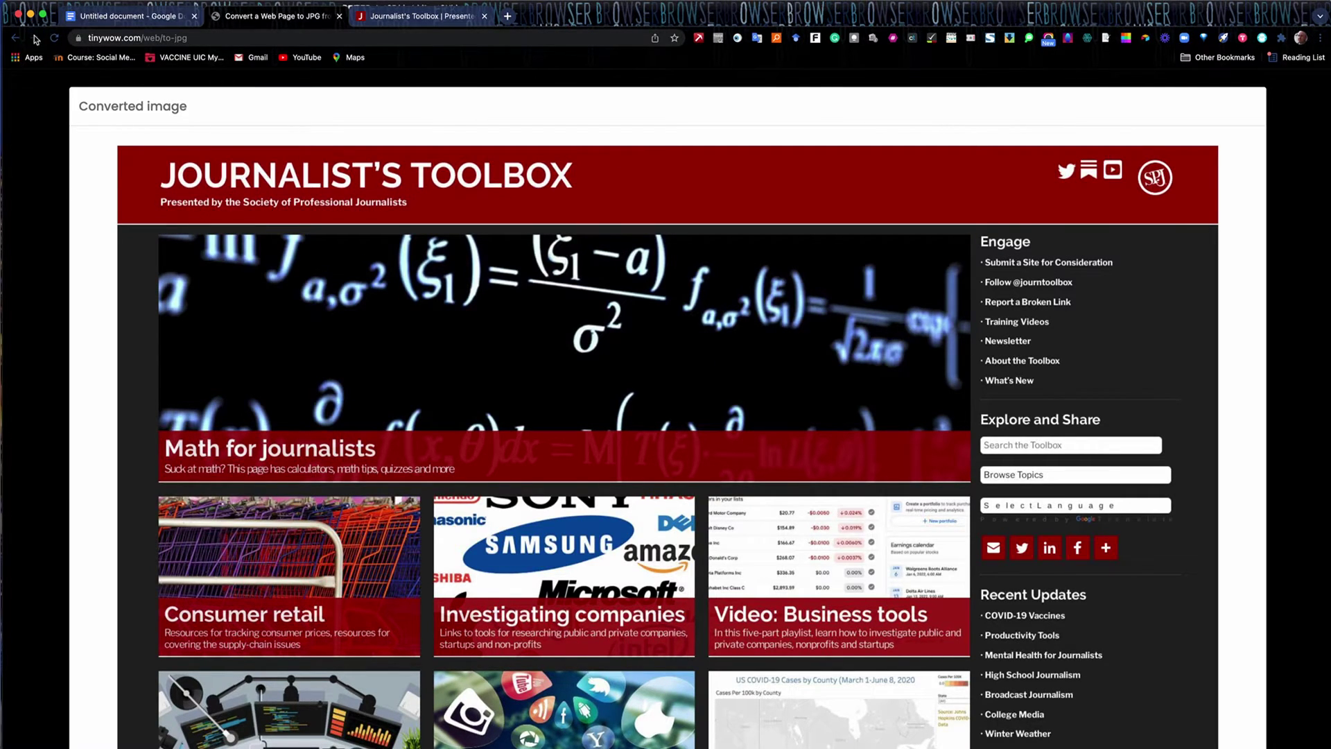
Go back to tinywow.com and open the PDF tools dropdown
click(14, 38)
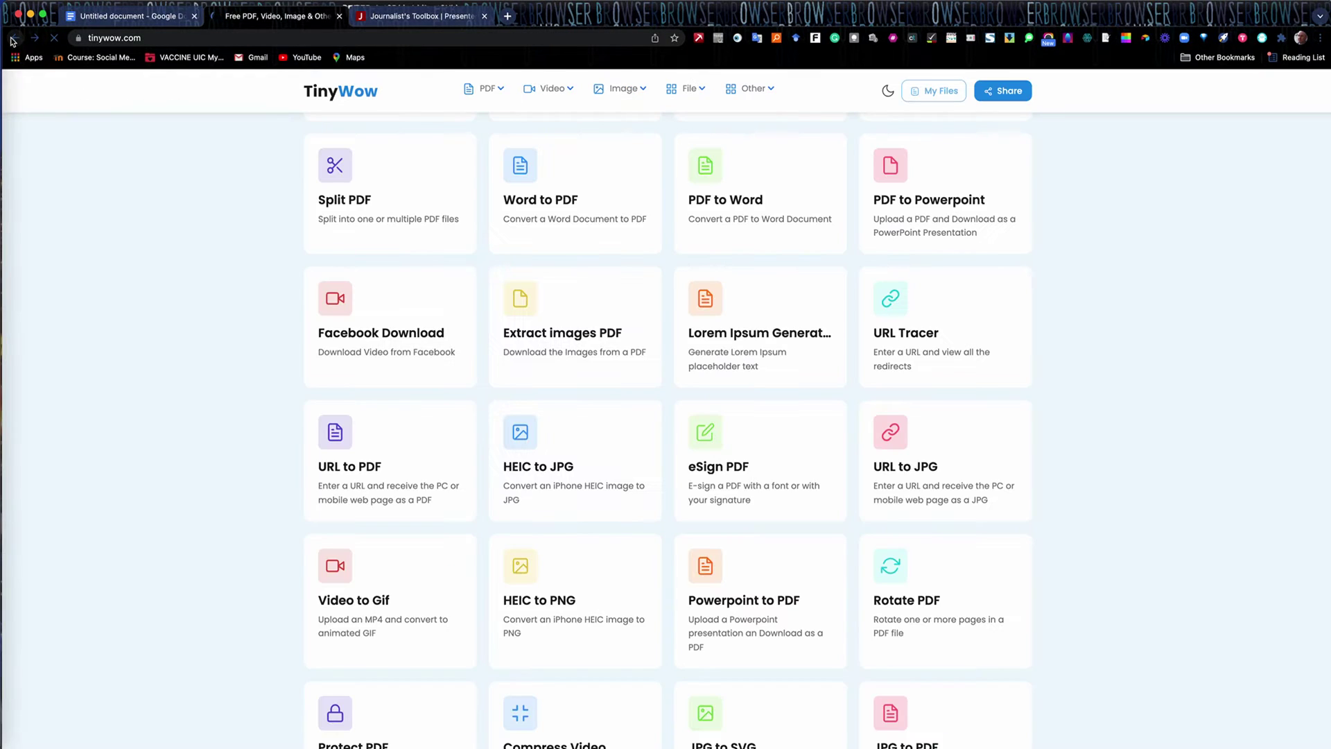
scroll(641, 284, up, 5)
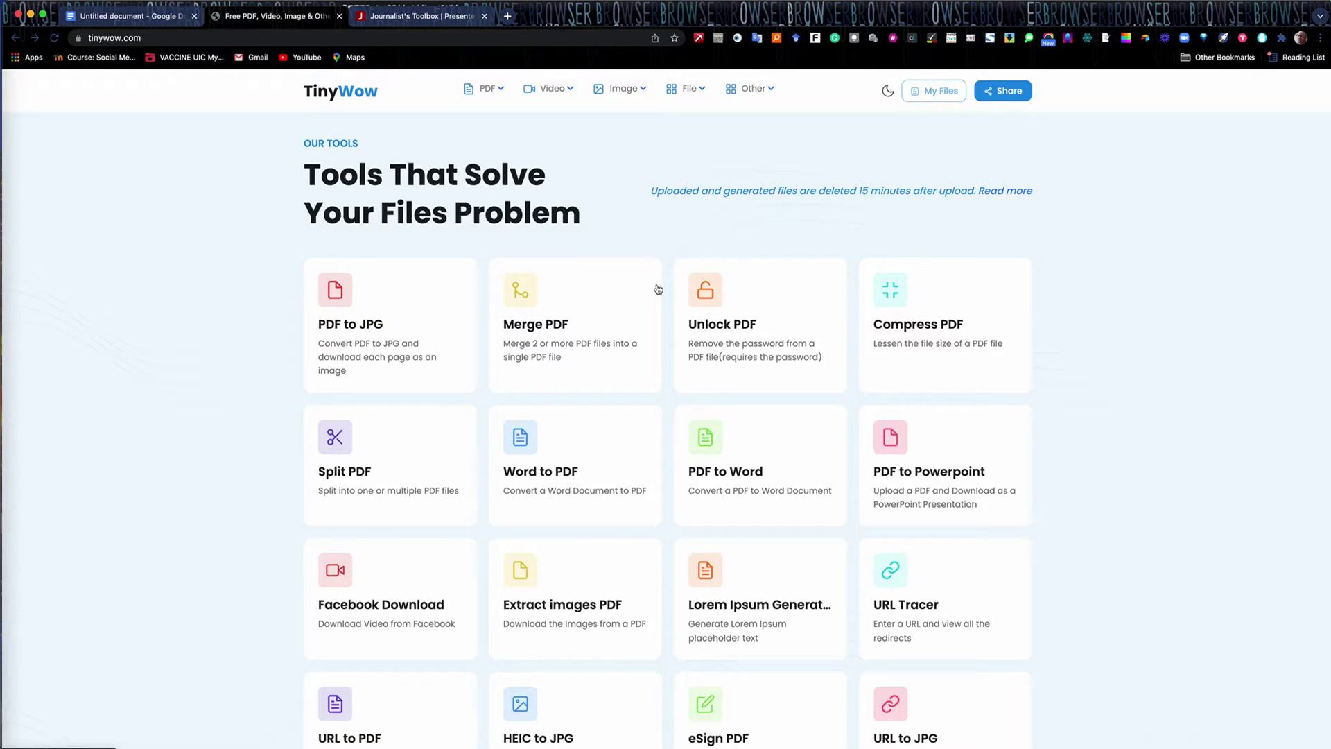
click(500, 89)
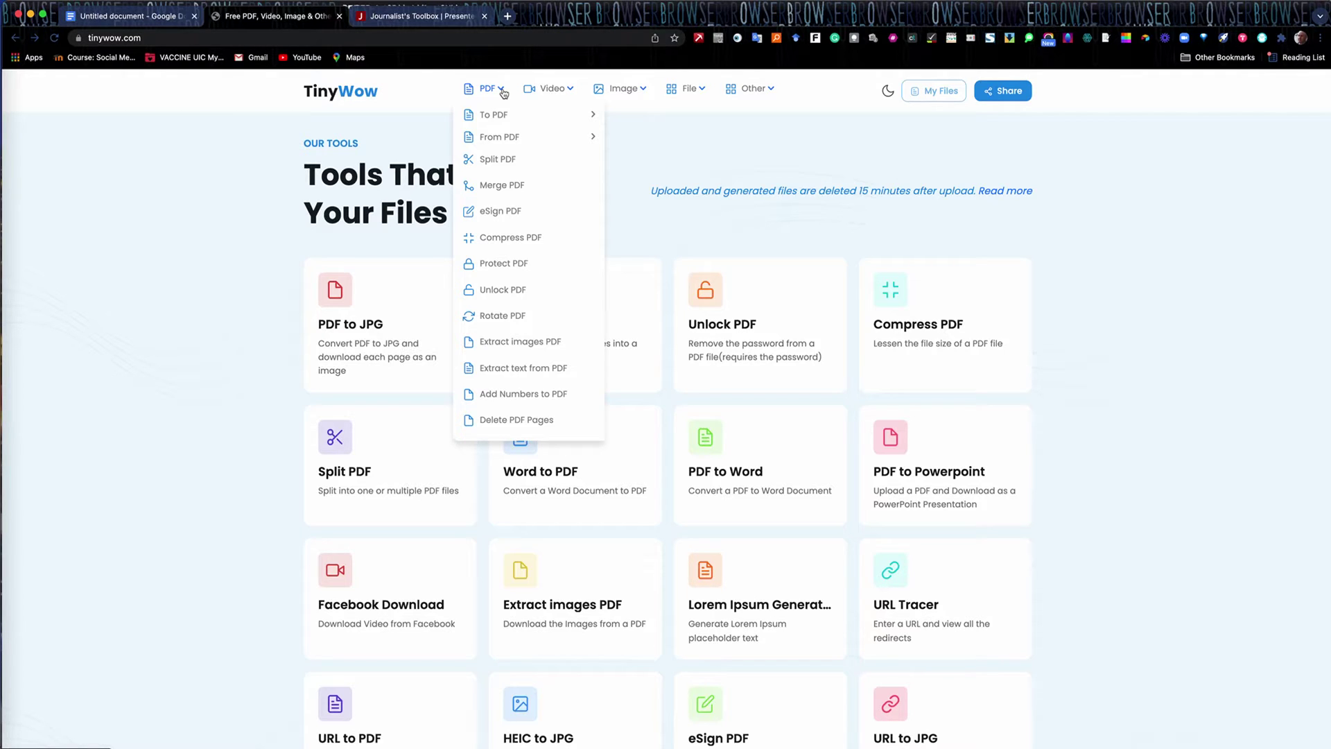
mouse_move(514, 140)
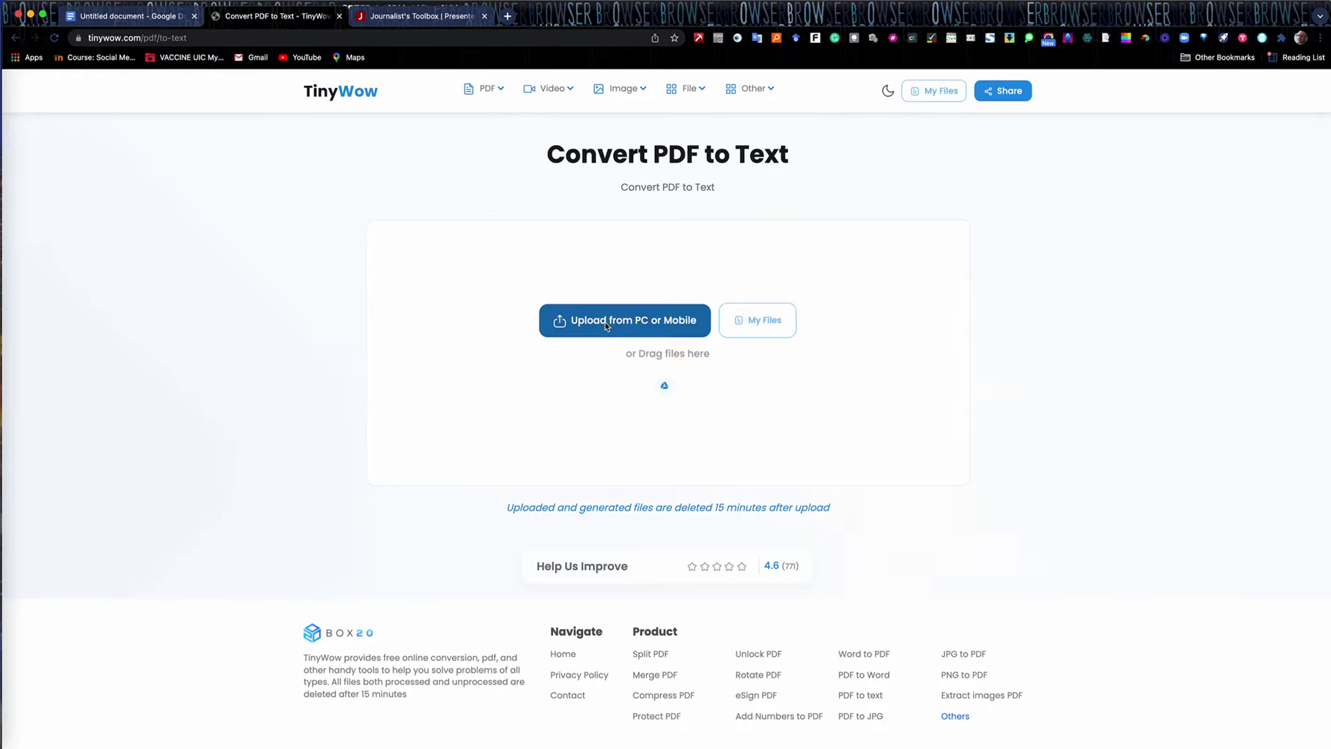
Upload Nevada_Voter_Reg_Feb_2016.pdf, pass the reCaptcha, and display the extracted text
click(605, 322)
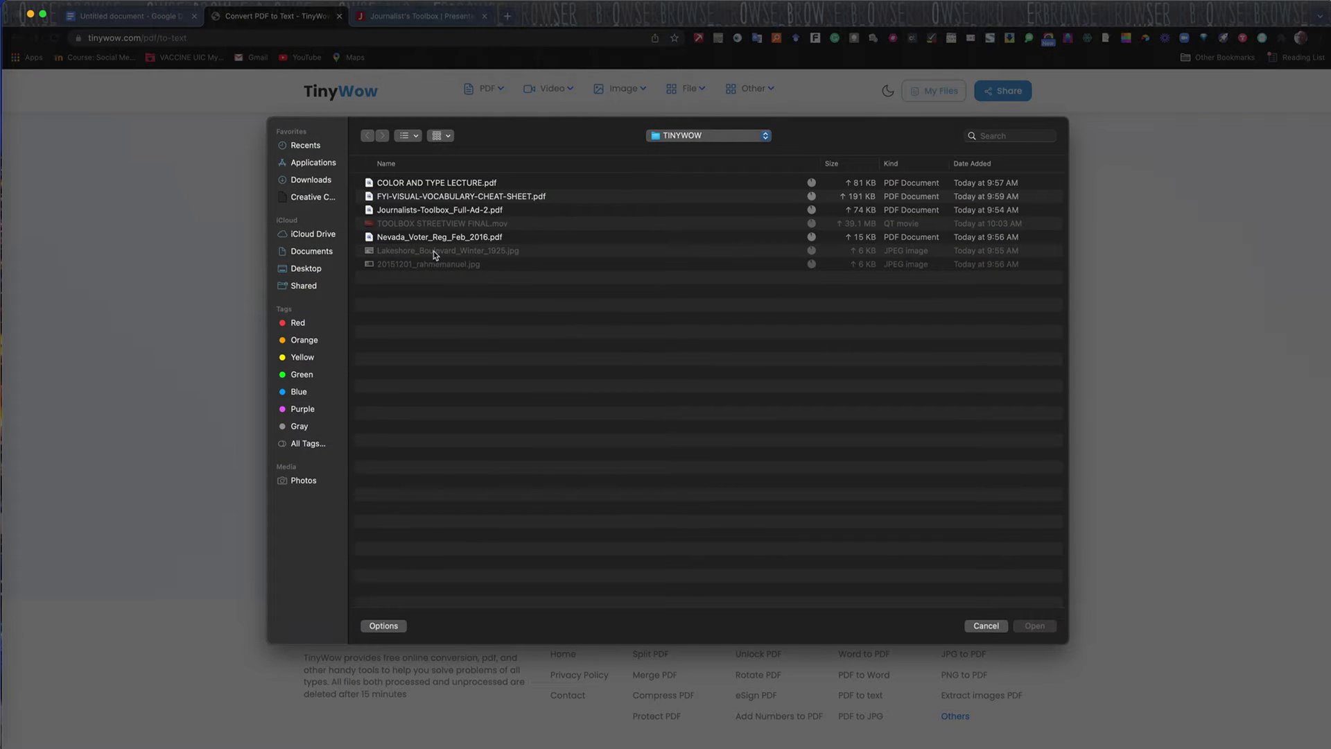
click(416, 239)
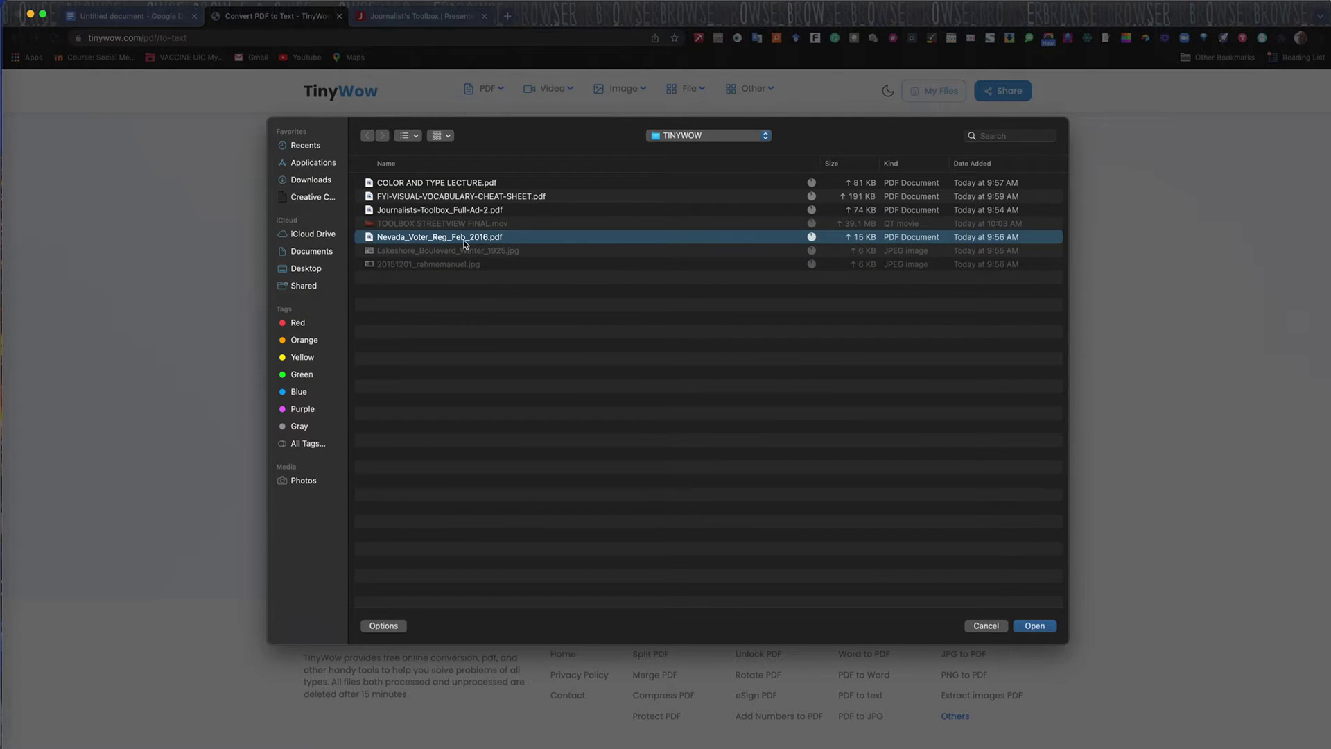
click(1034, 627)
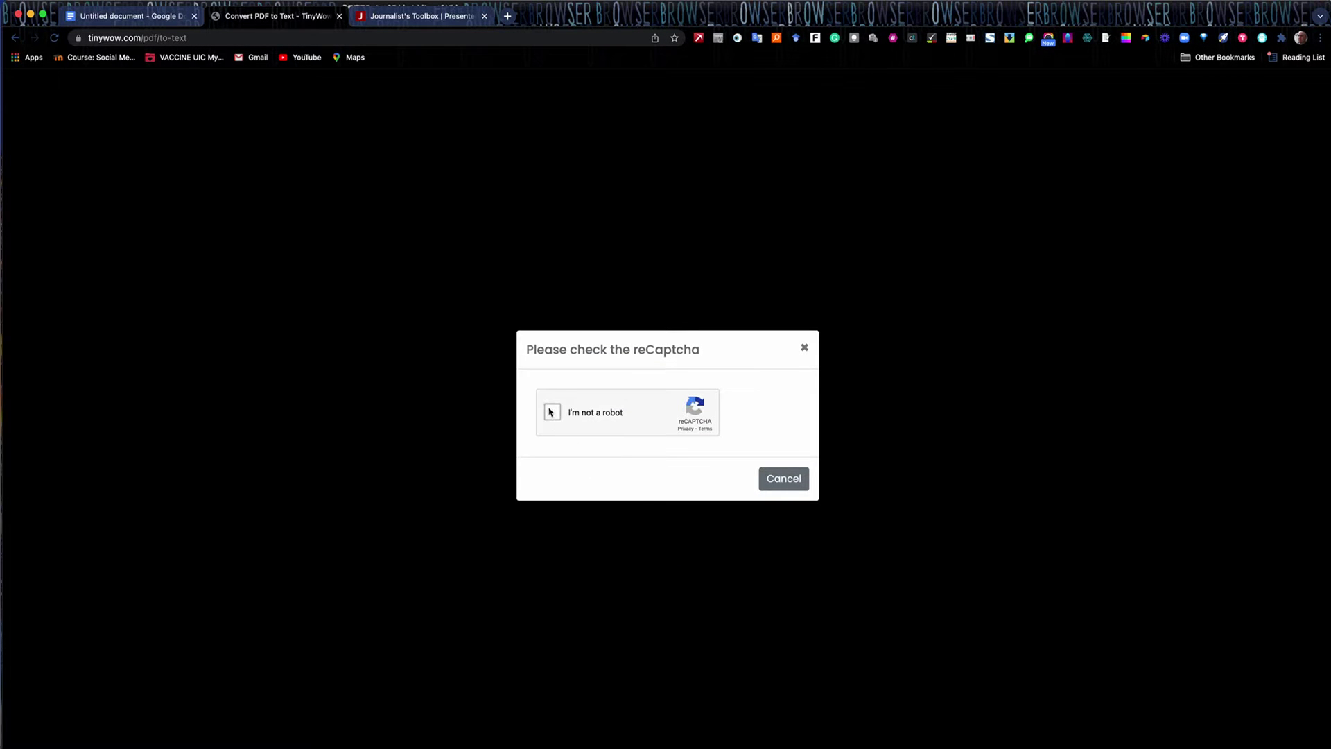
click(551, 412)
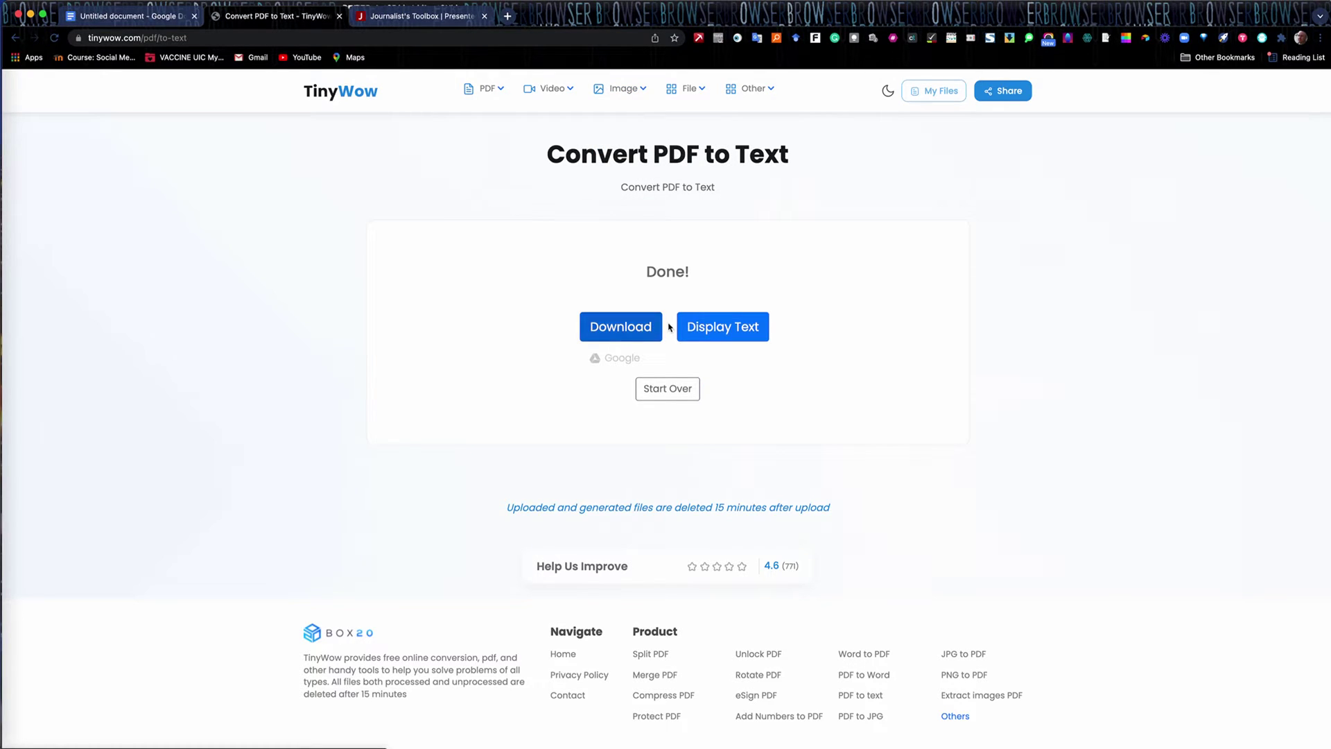
click(729, 333)
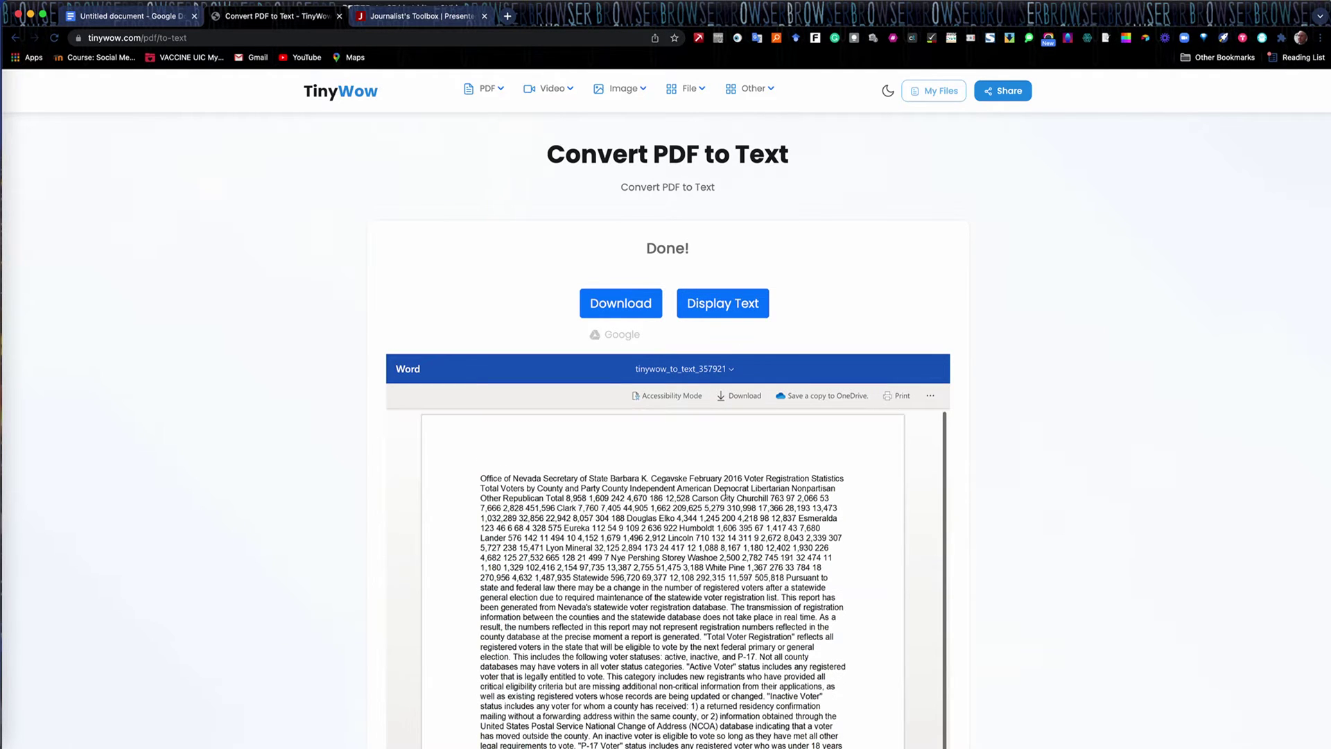
Scroll through the extracted Nevada voter registration text in the Word viewer
scroll(725, 494, down, 1)
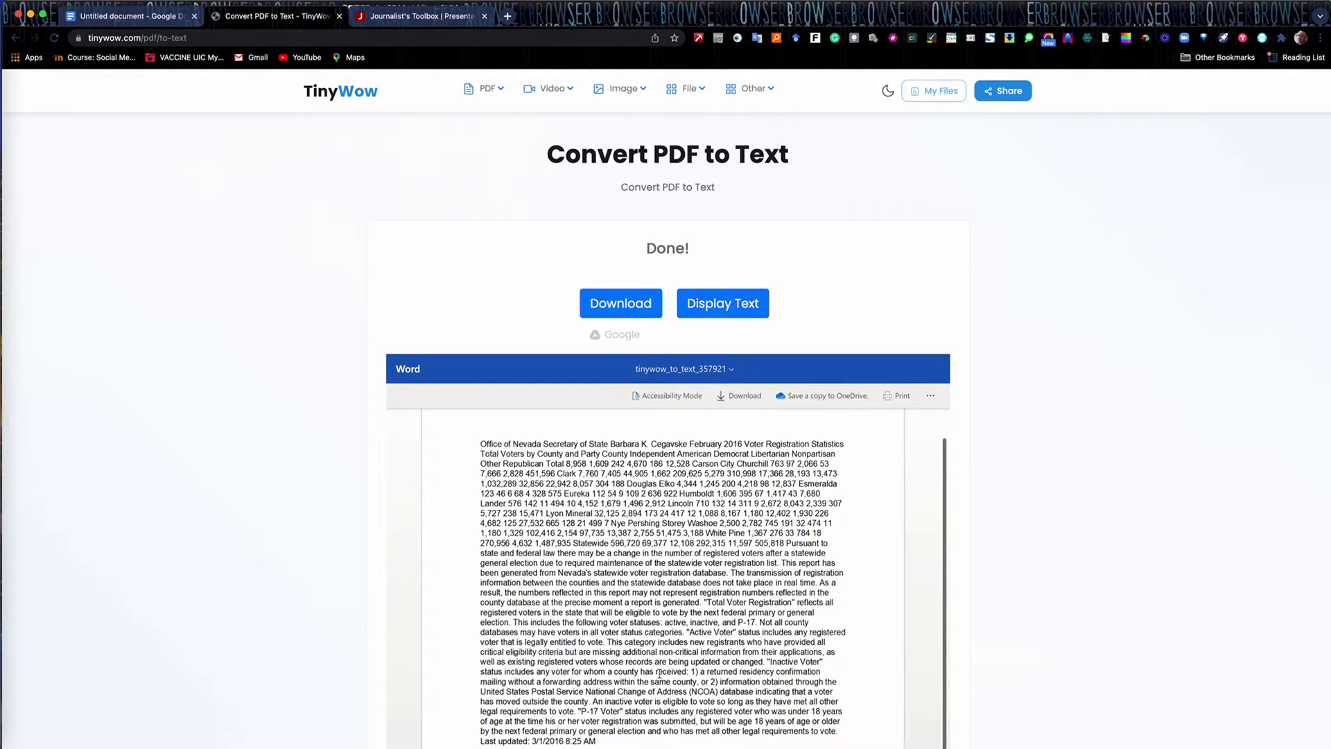
scroll(602, 531, down, 1)
scroll(601, 531, up, 3)
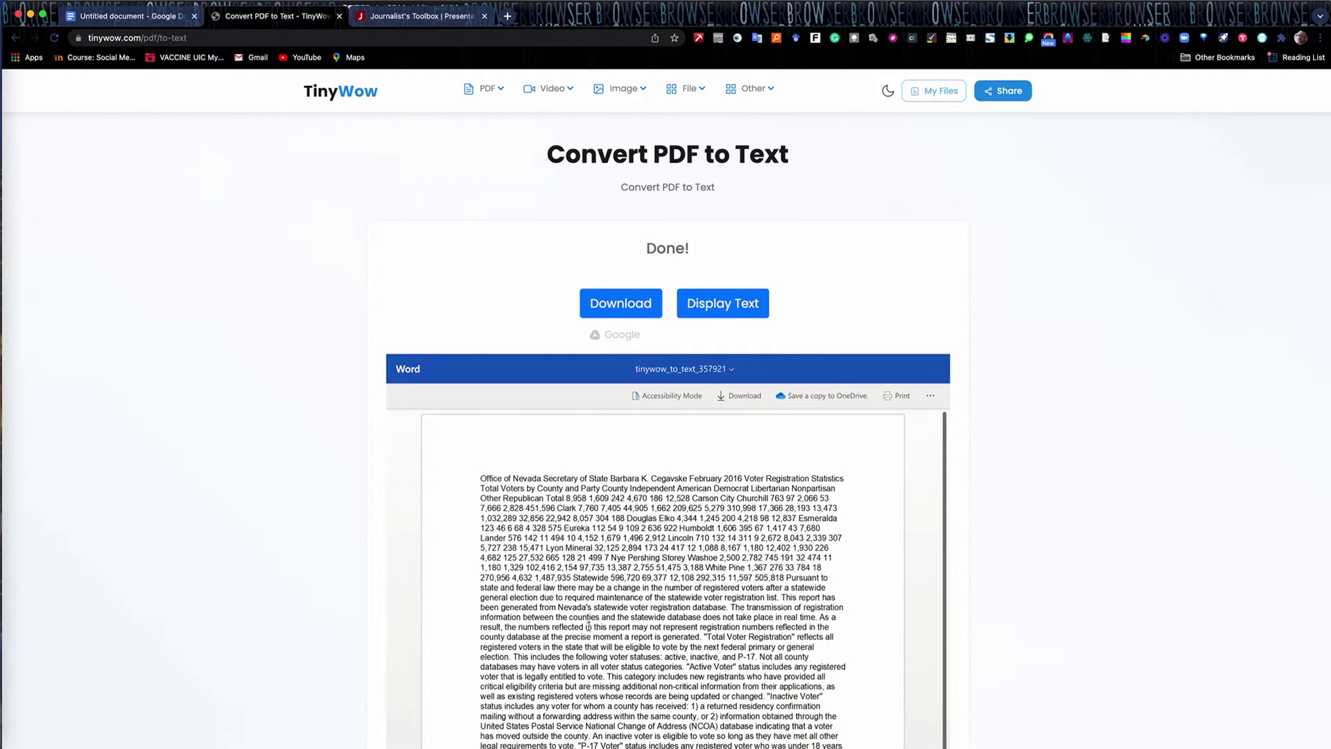
scroll(588, 626, down, 5)
scroll(651, 570, up, 5)
Open Add Text to an Image and upload Lakeshore_Boulevard_Winter_1925.jpg
mouse_move(645, 90)
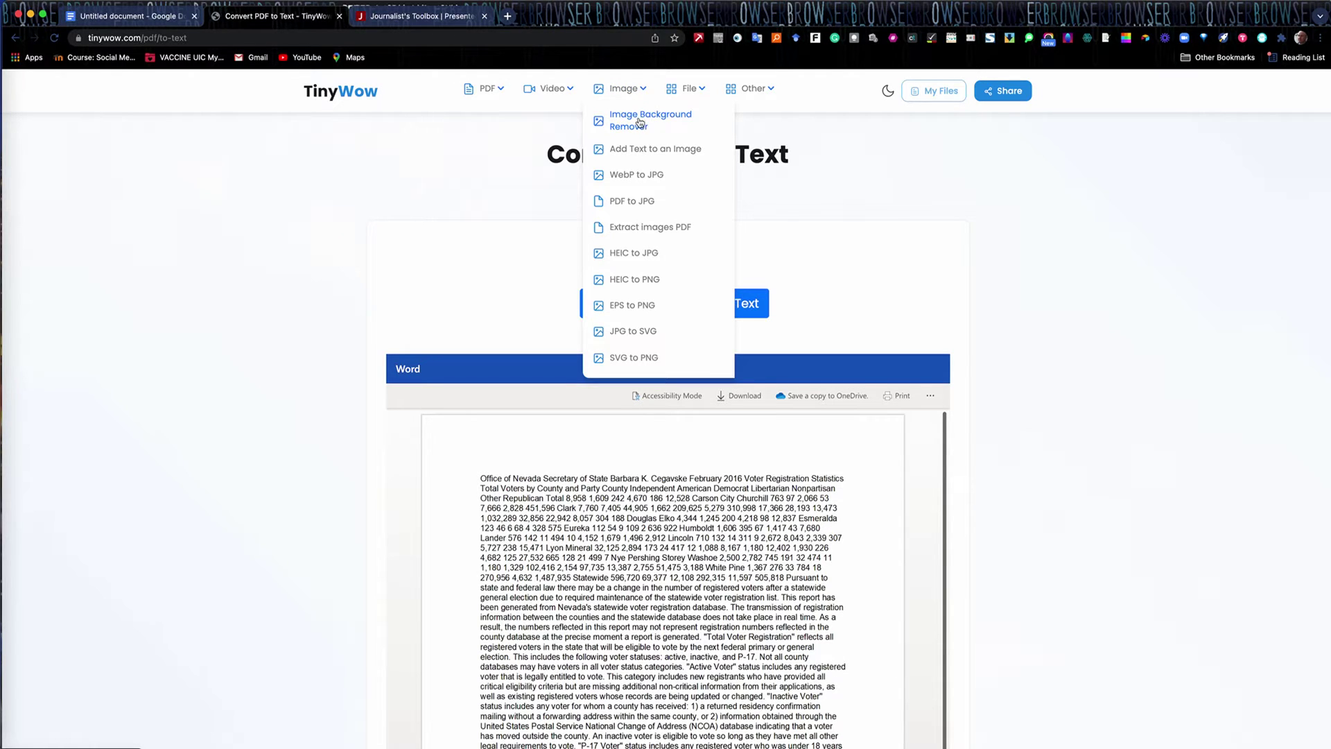
click(640, 153)
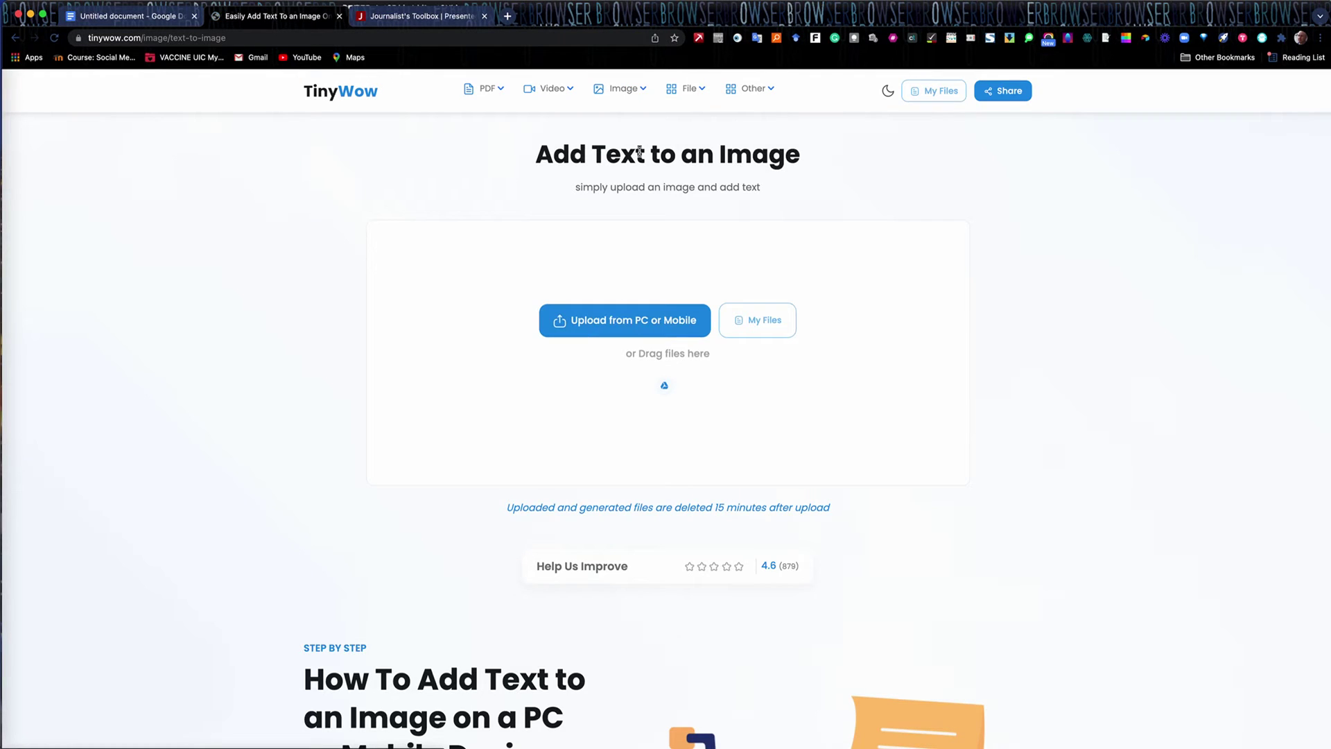
click(629, 323)
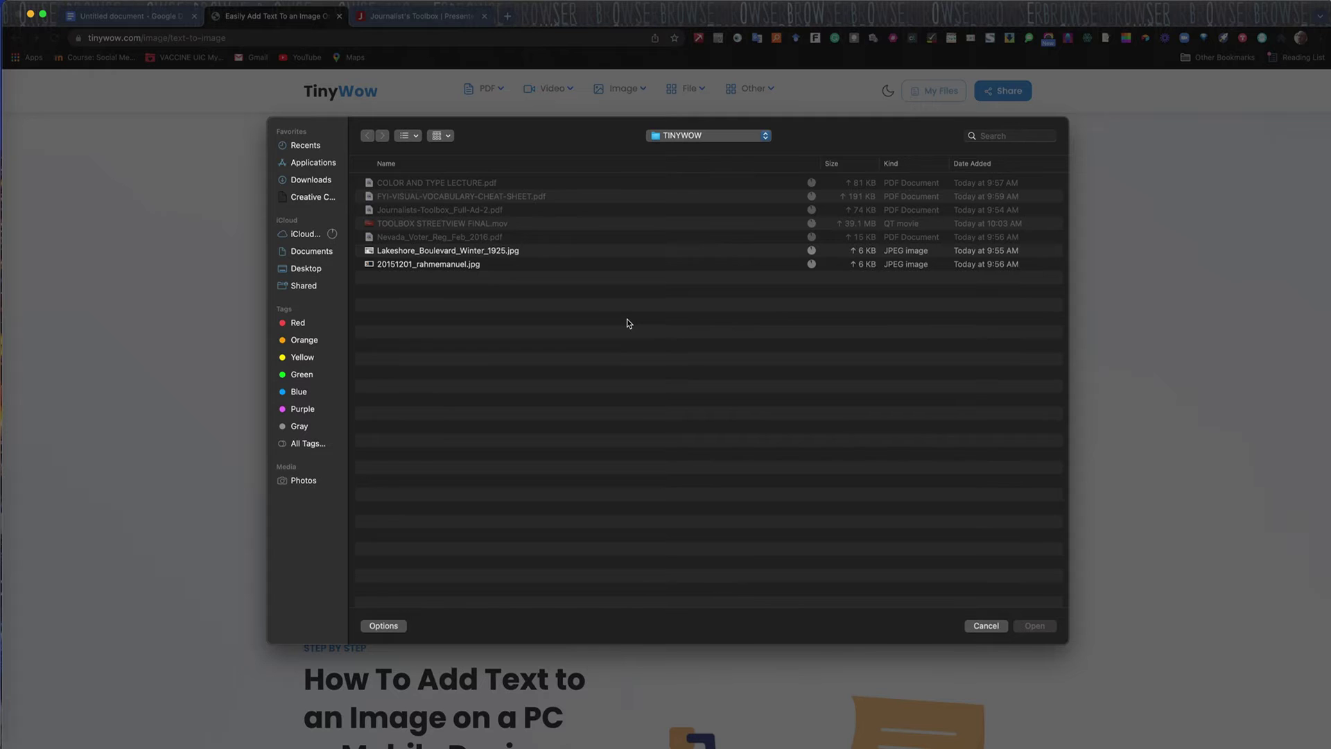
click(424, 252)
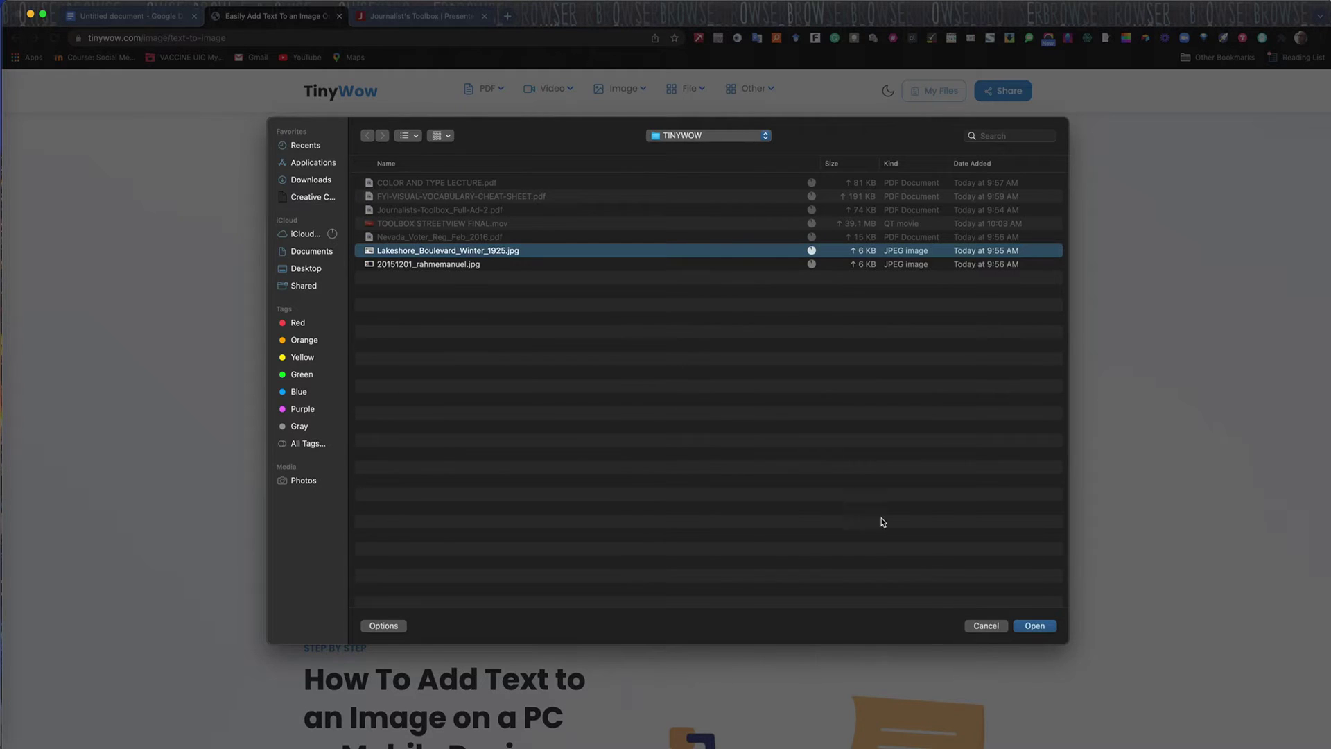
click(1035, 625)
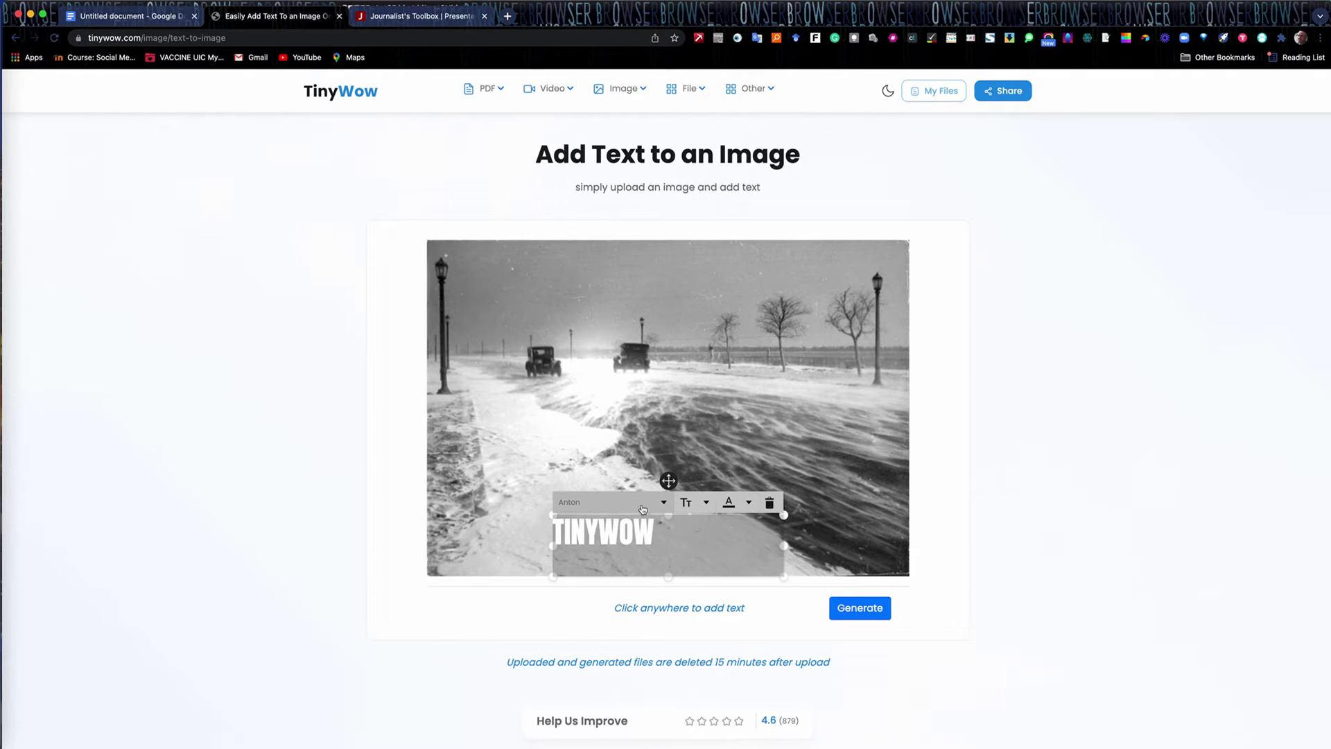
Style the caption dark red-black, font size 41, in the Cairo font
click(738, 505)
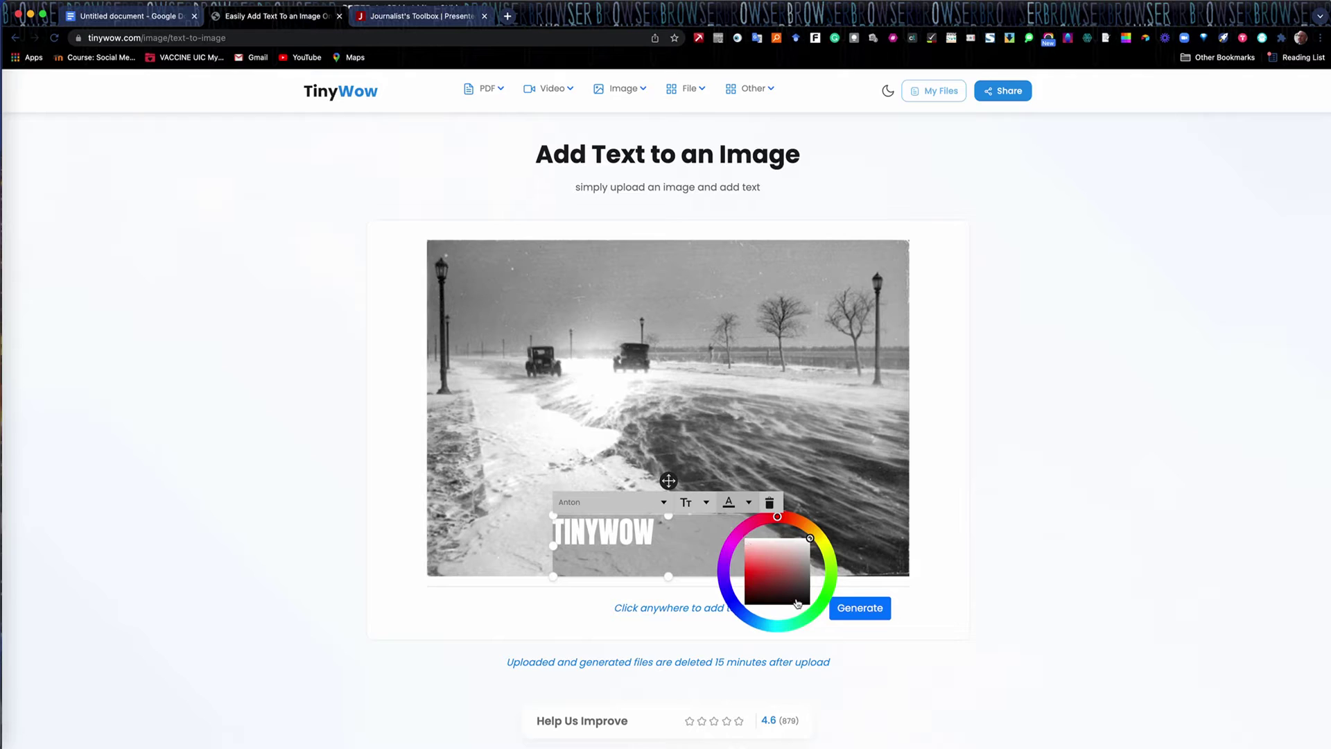
click(805, 589)
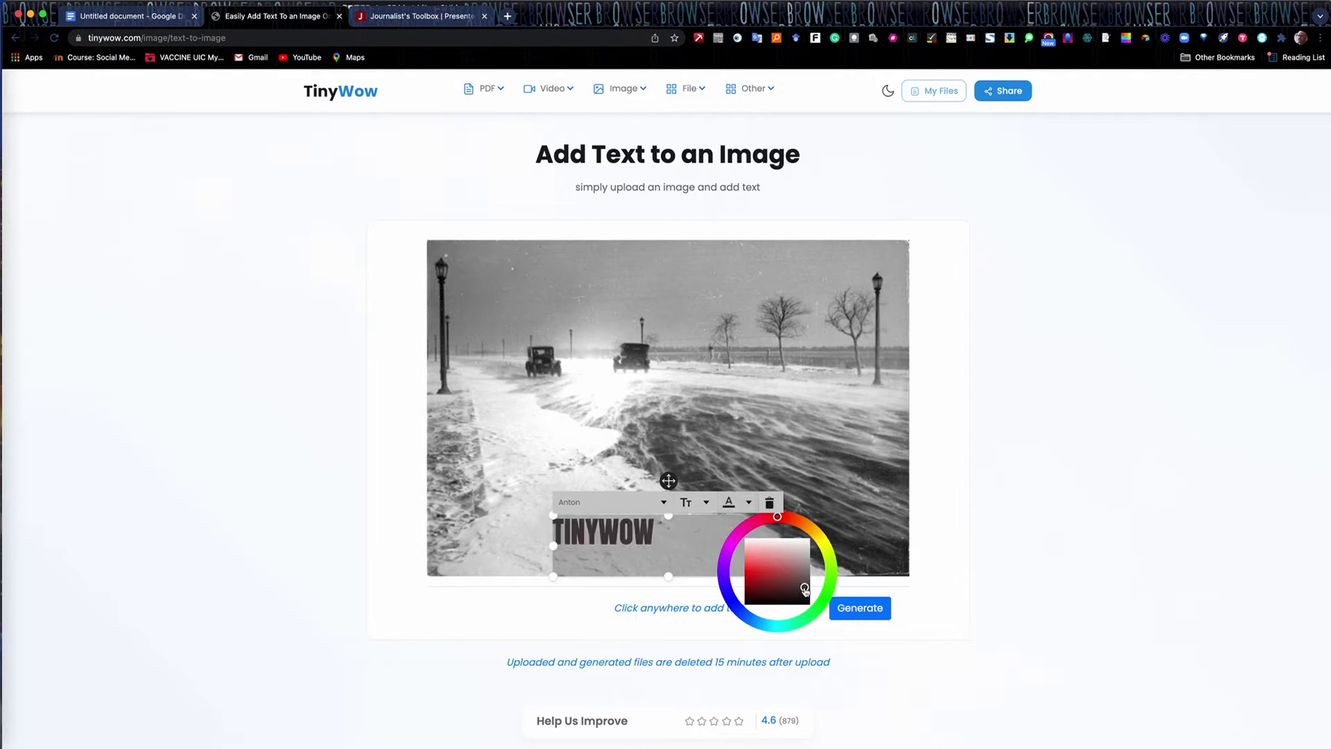
click(705, 503)
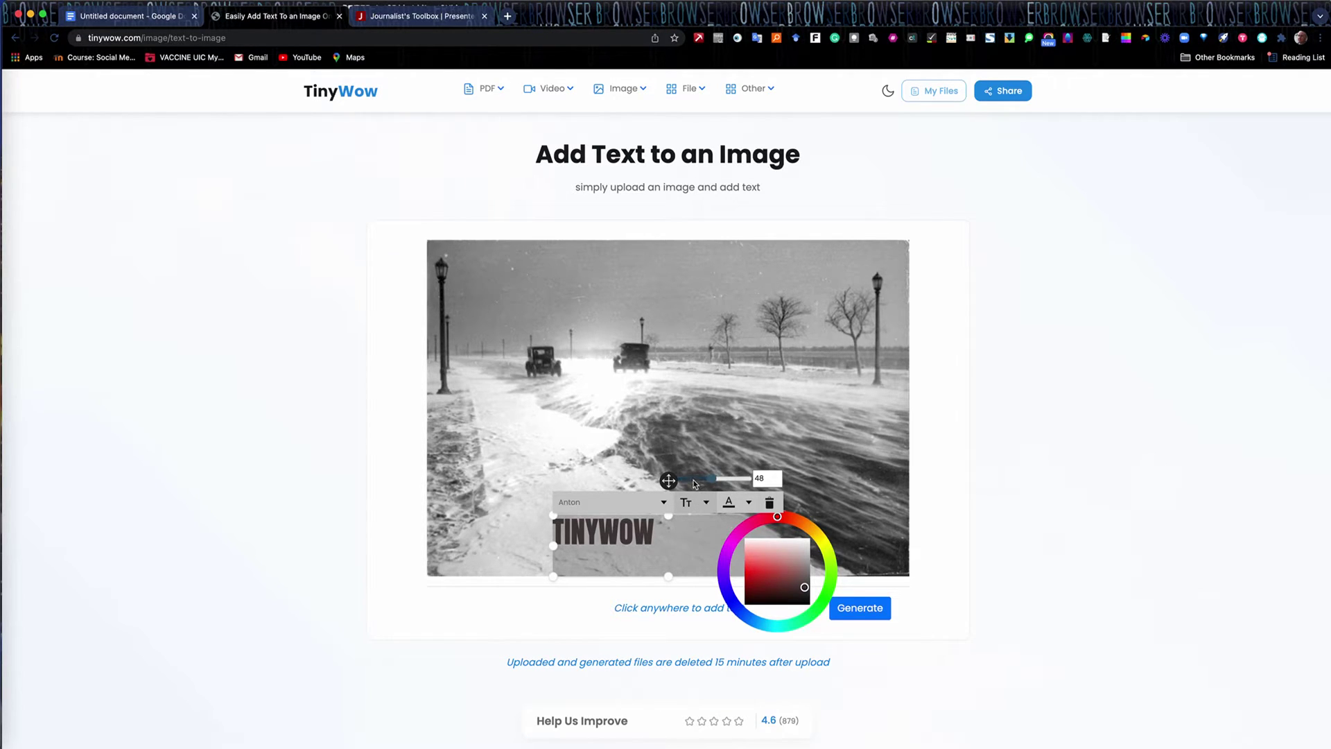
mouse_move(716, 479)
mouse_down()
mouse_move(689, 482)
mouse_move(710, 483)
mouse_up()
click(607, 509)
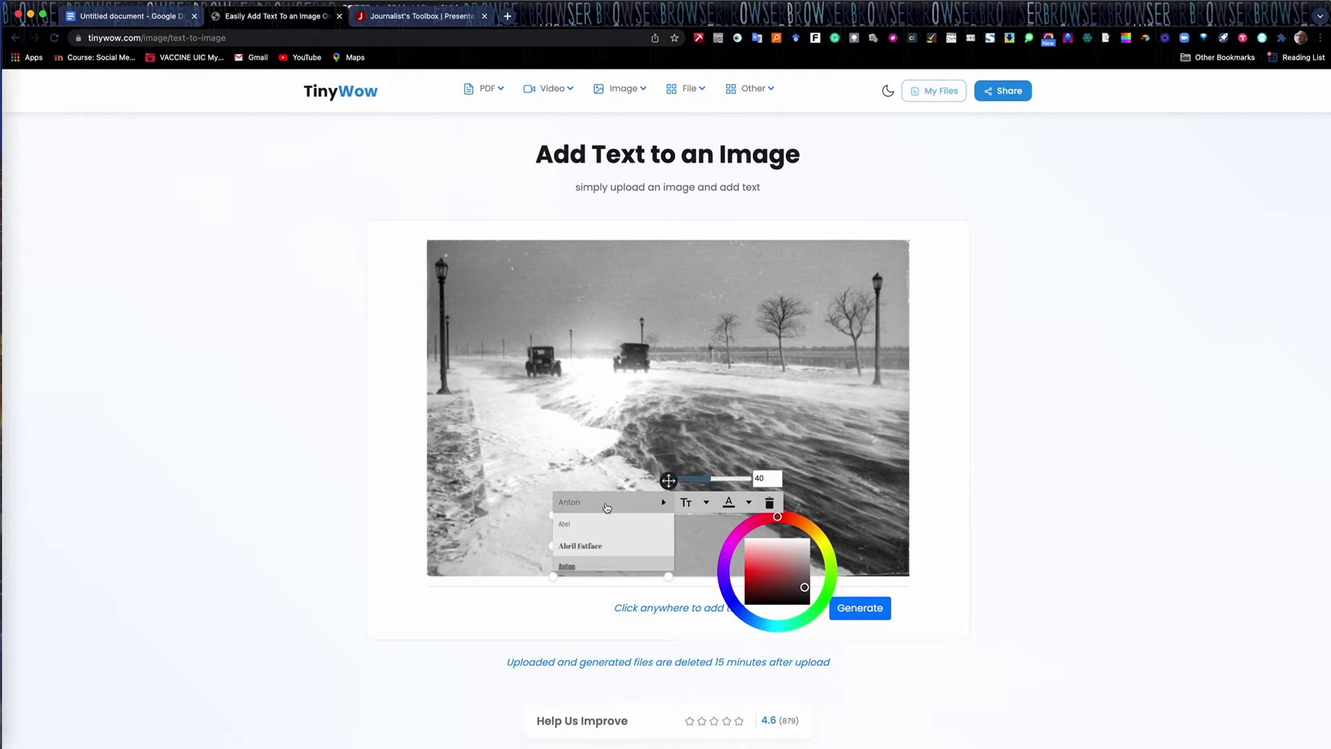
scroll(603, 579, down, 2)
scroll(603, 578, down, 3)
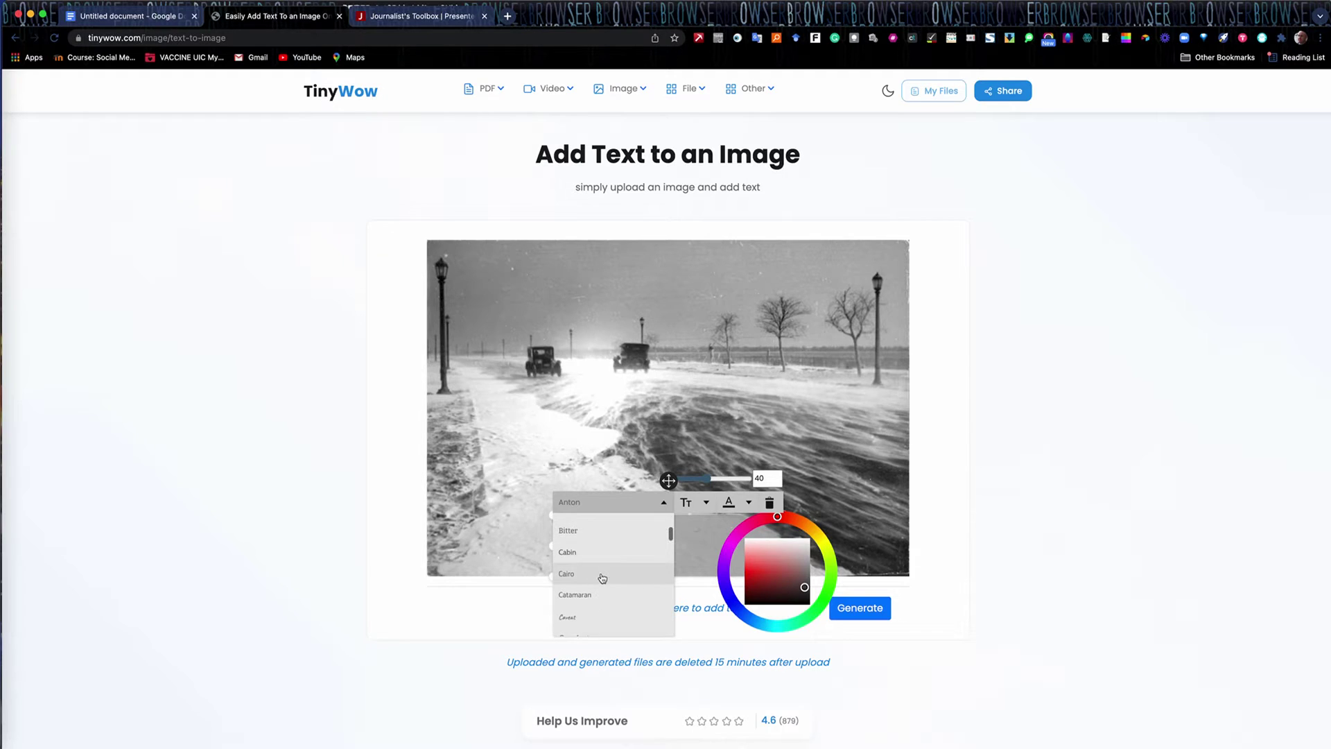
click(602, 575)
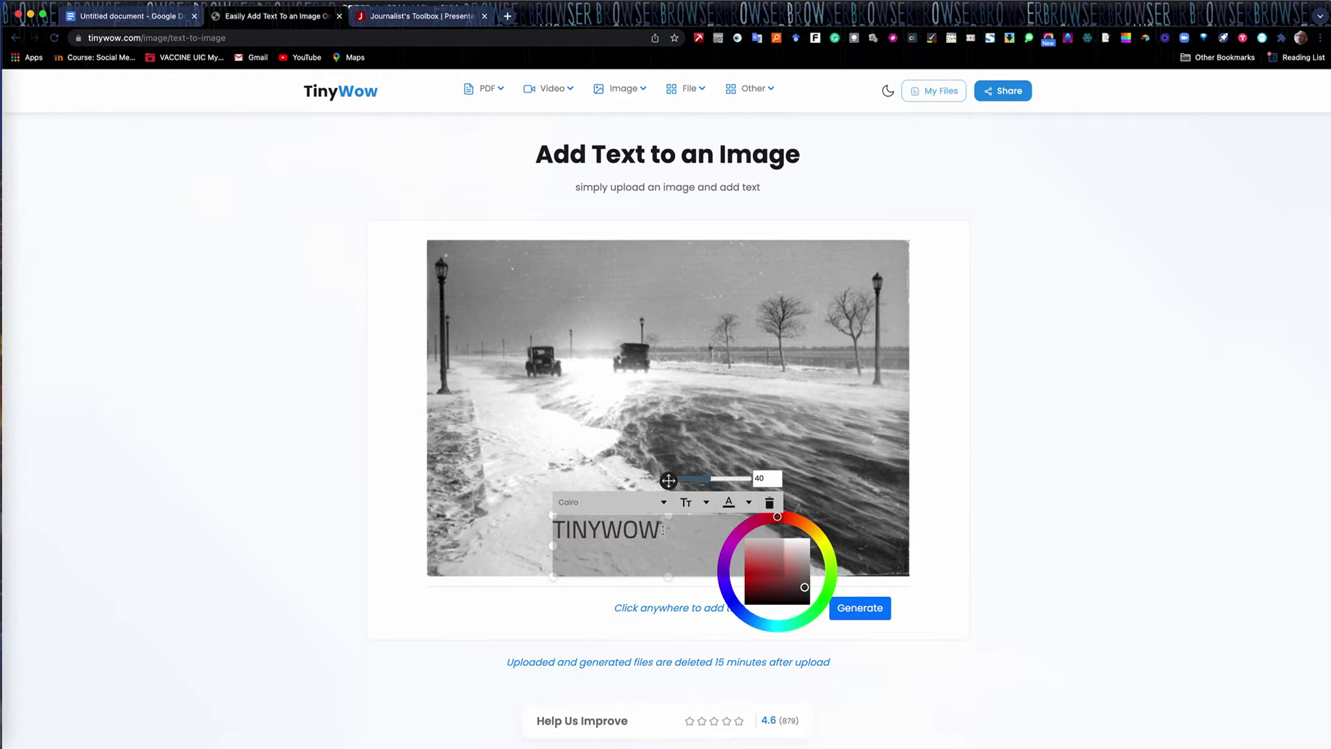
Replace TINYWOW with the two-line caption 'Lake Shore Drive / Chicago, 1925'
click(773, 566)
key(BackSpace)
key(BackSpace)
key(BackSpace)
key(BackSpace)
key(BackSpace)
key(BackSpace)
key(BackSpace)
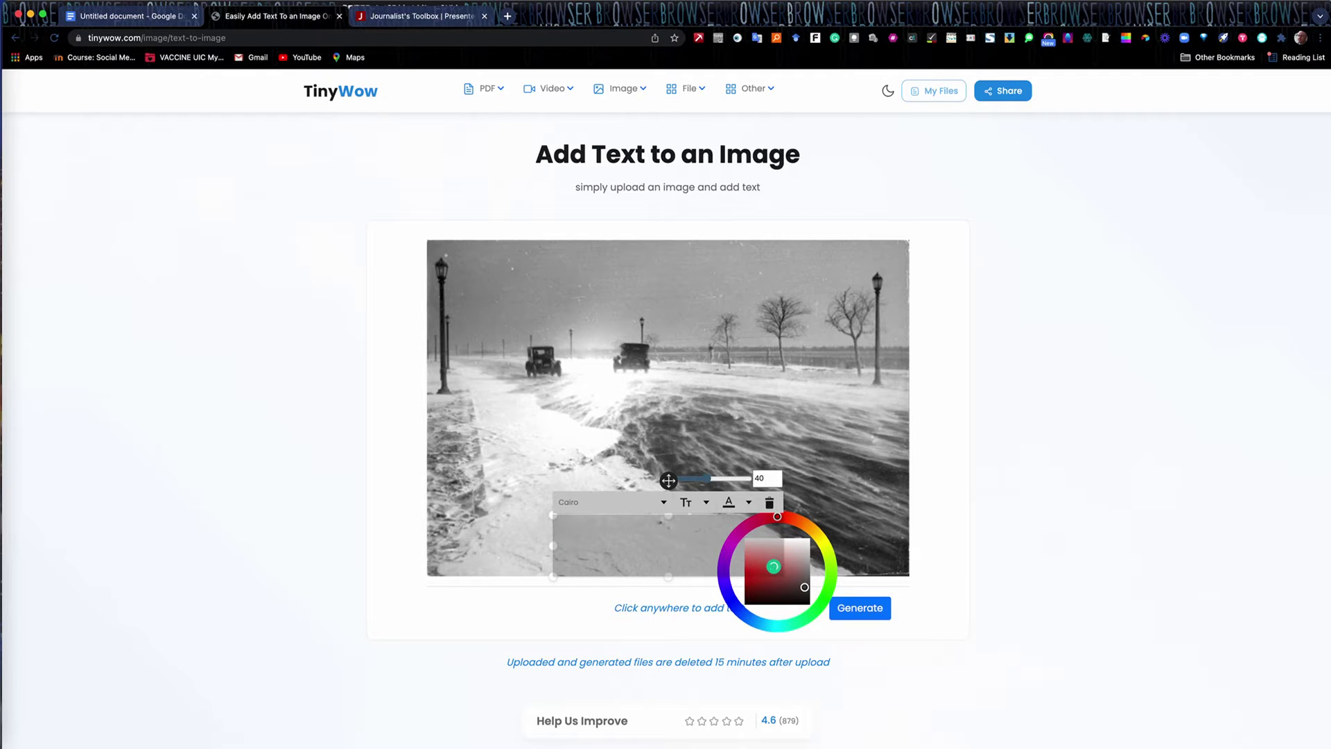
text(Lake Shore Dr)
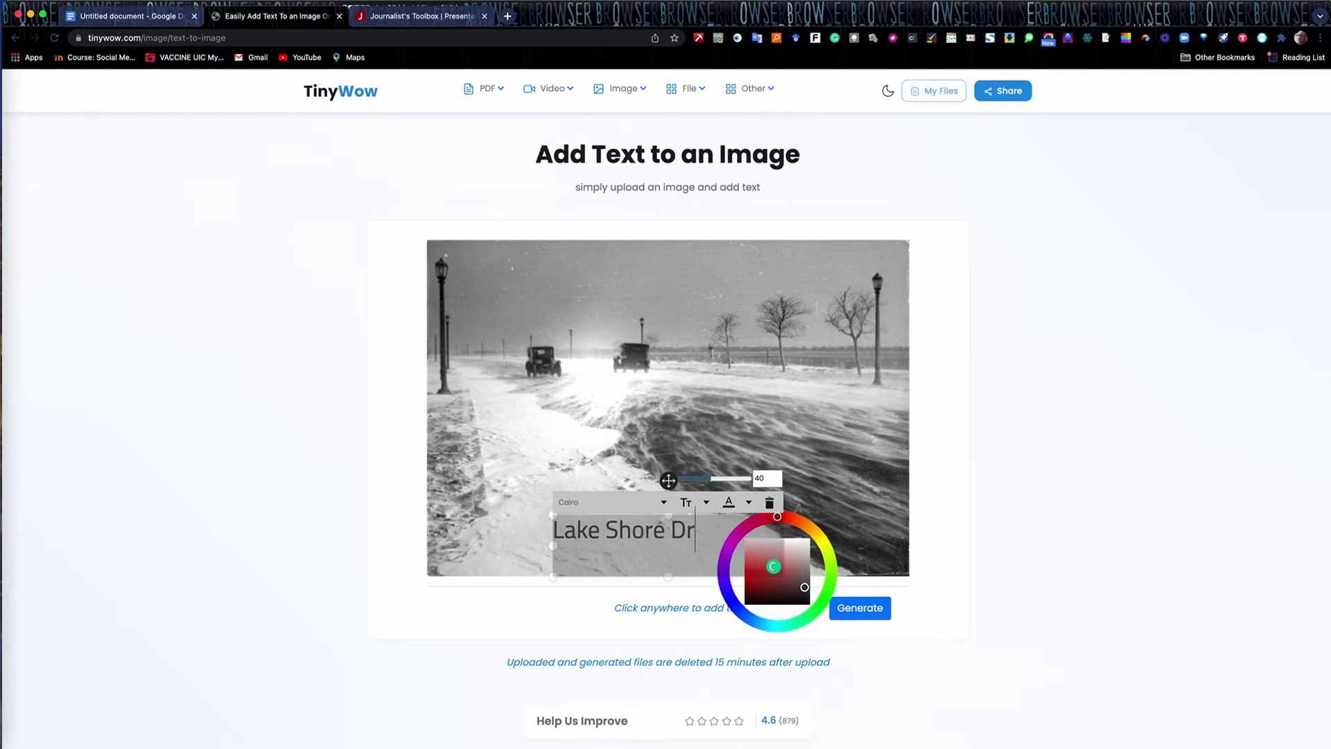
text(ive)
key(Return)
text(Chc)
key(BackSpace)
text(icago)
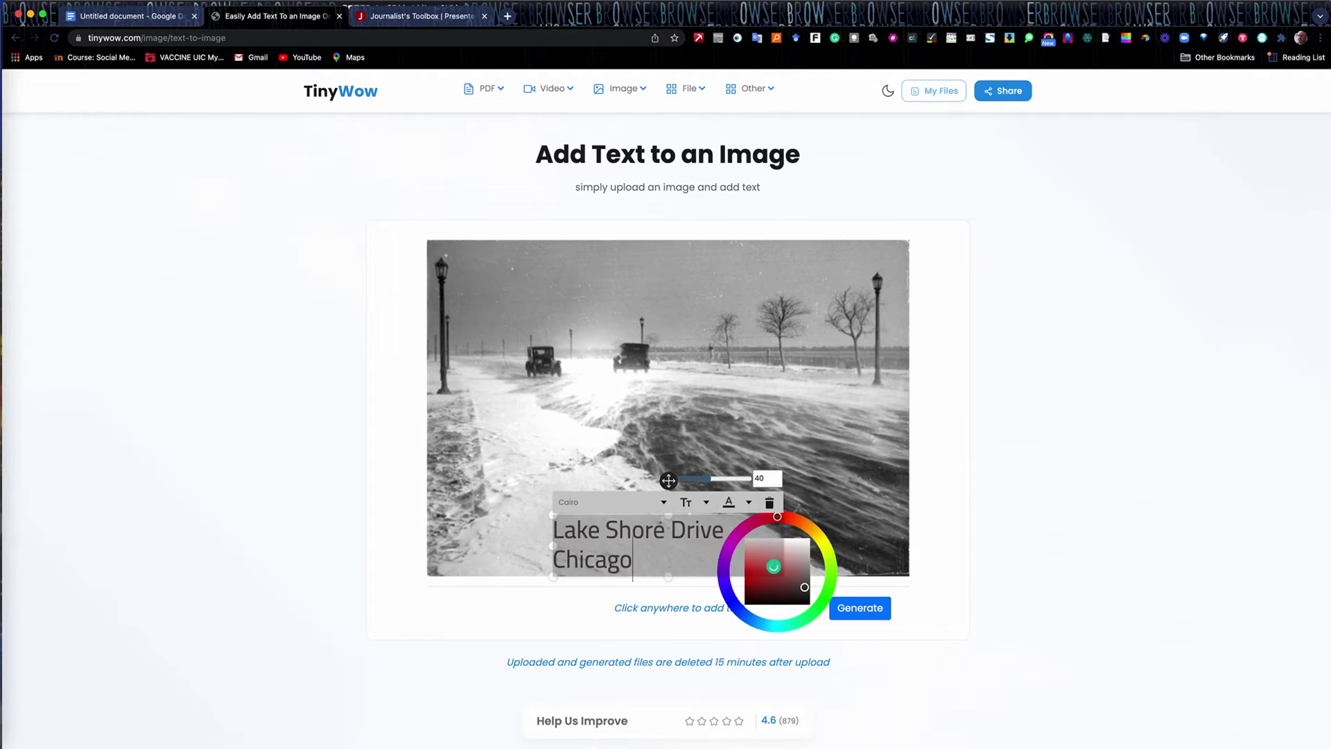
text(, 1925)
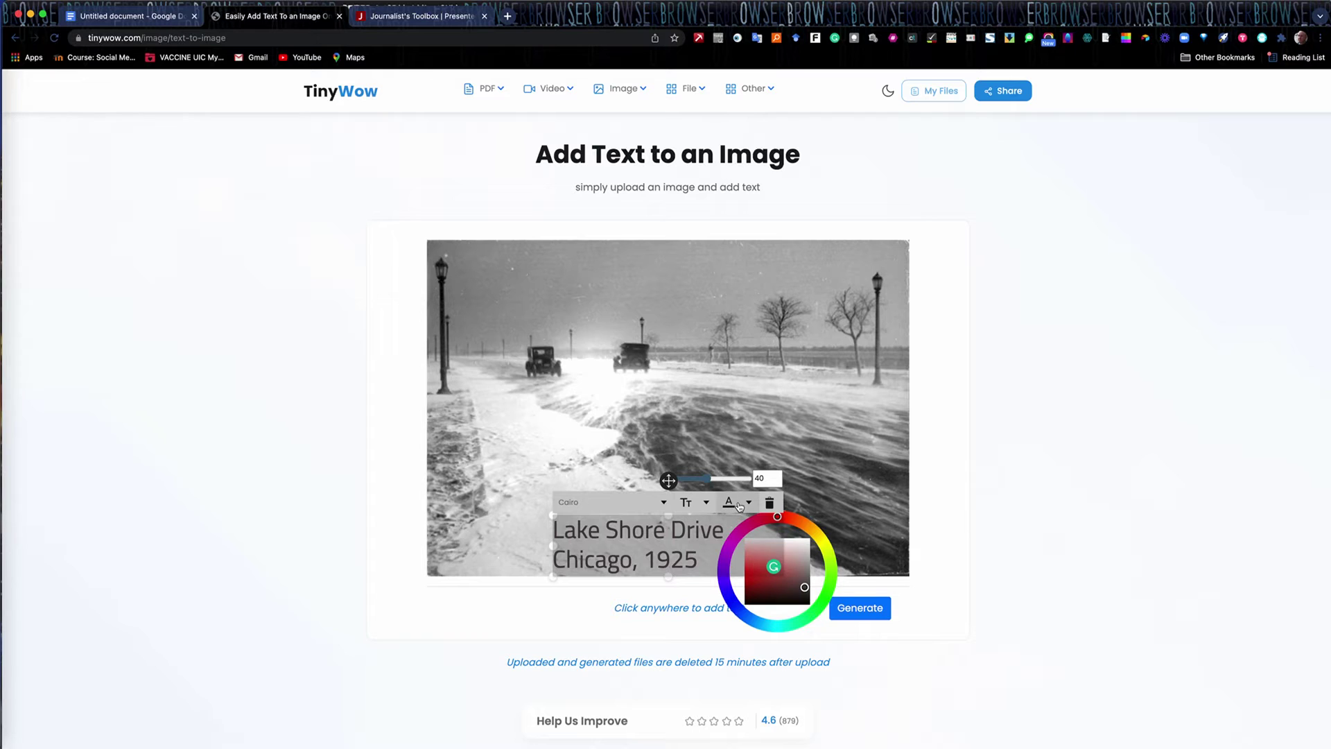
Move the caption to the photo's lower left and generate the image
click(740, 507)
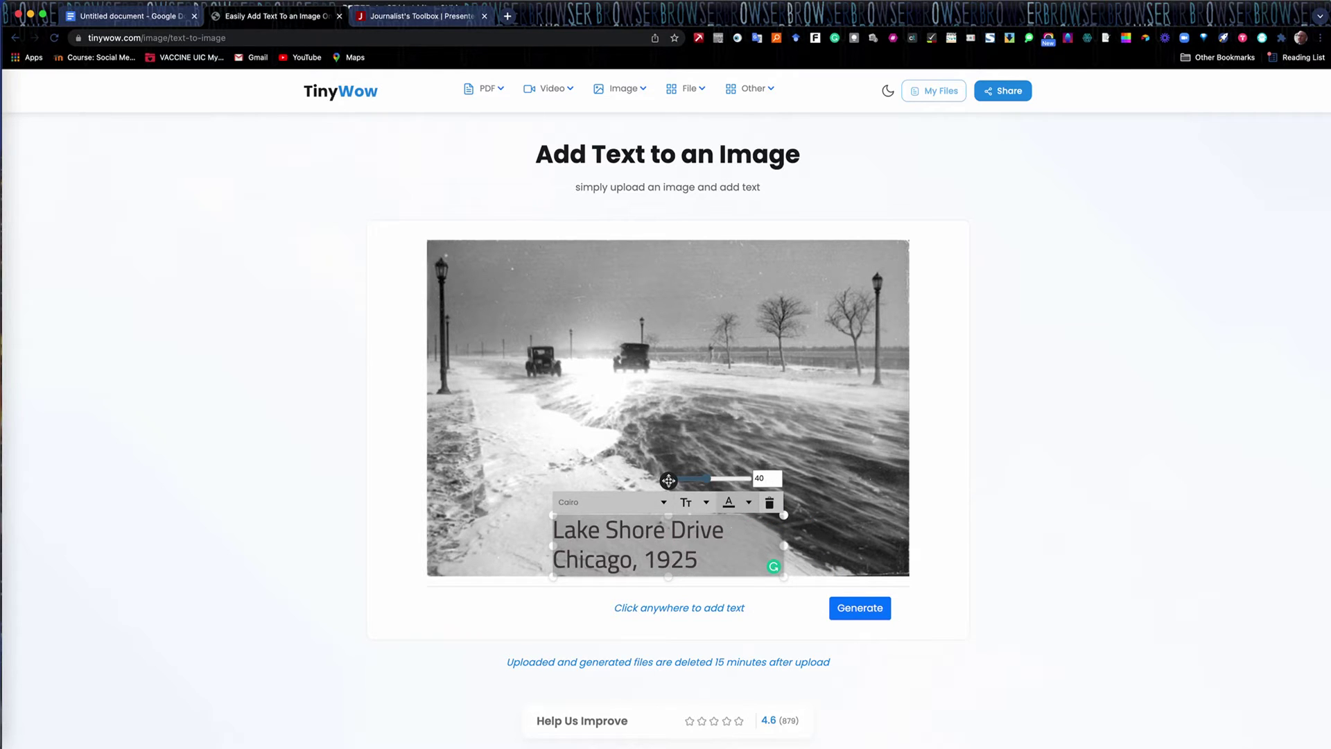
drag(668, 480, 600, 466)
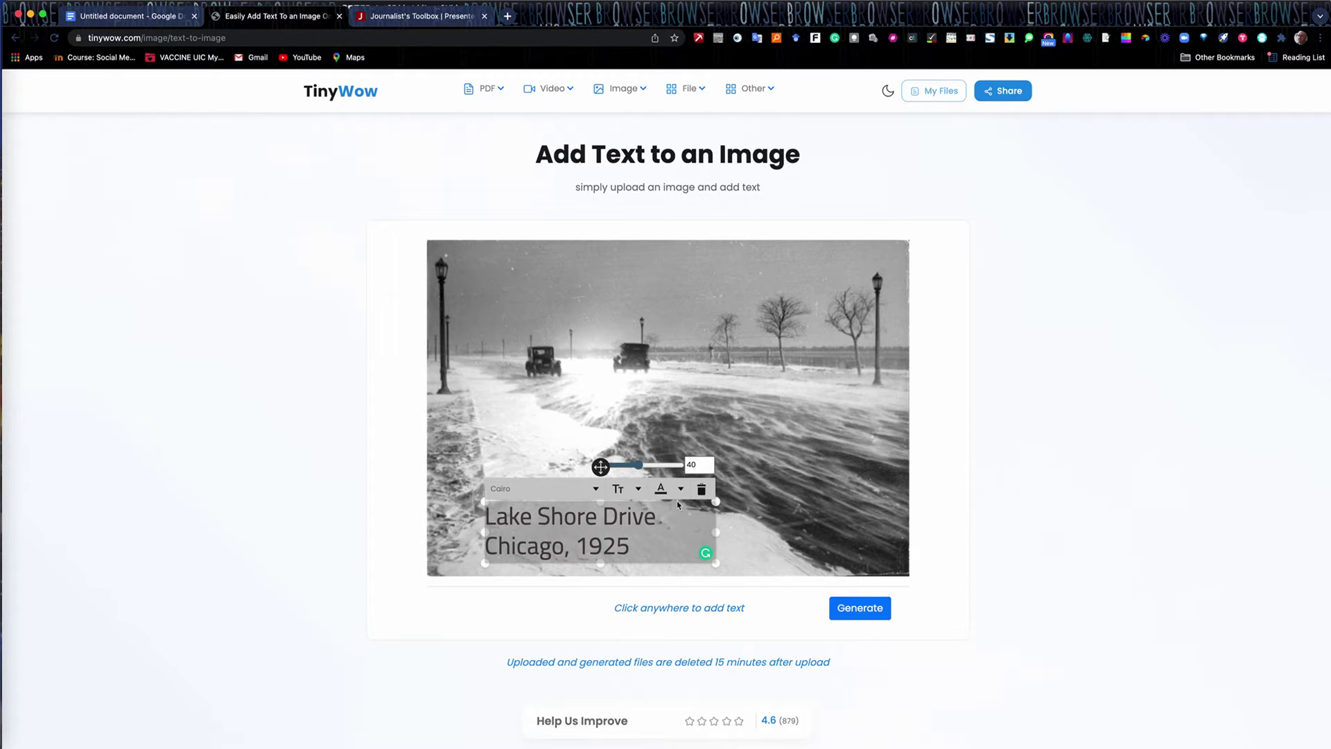
click(868, 609)
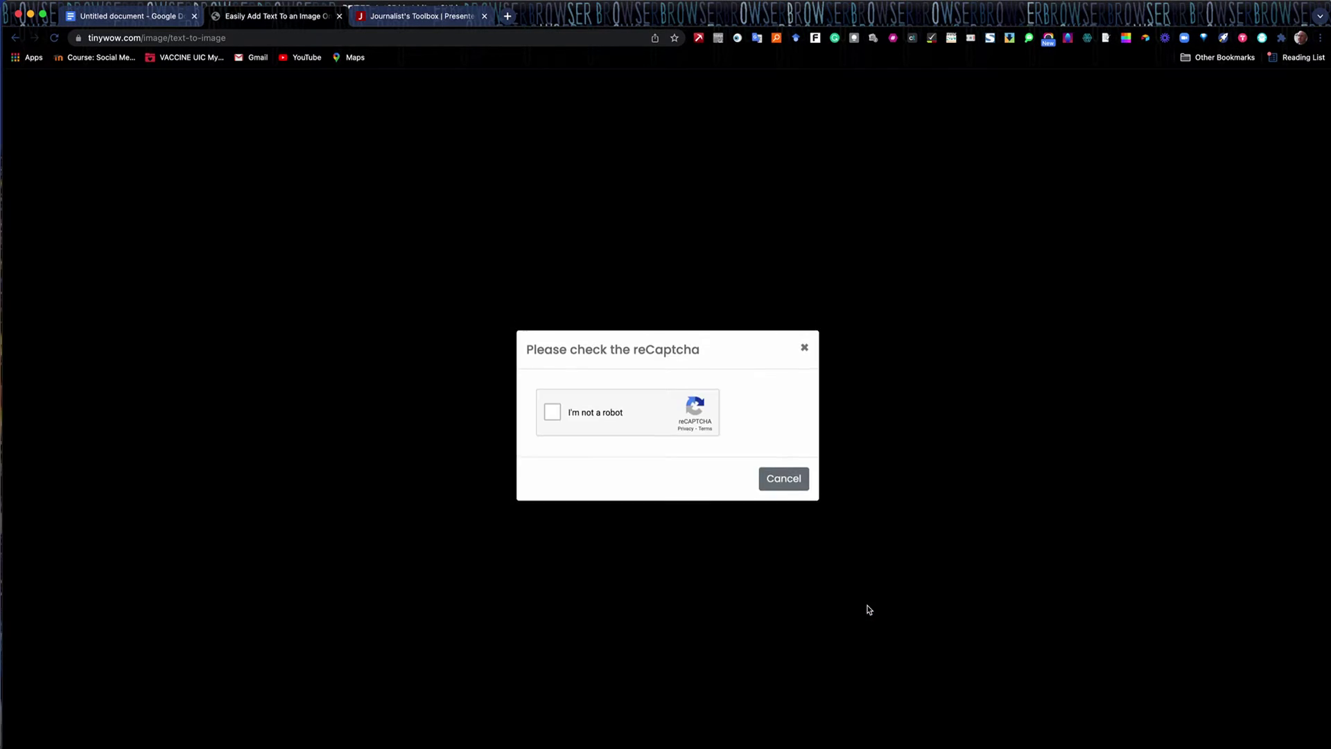
Pass the reCaptcha, download the captioned Lake Shore Drive photo, and return to the home page
click(553, 414)
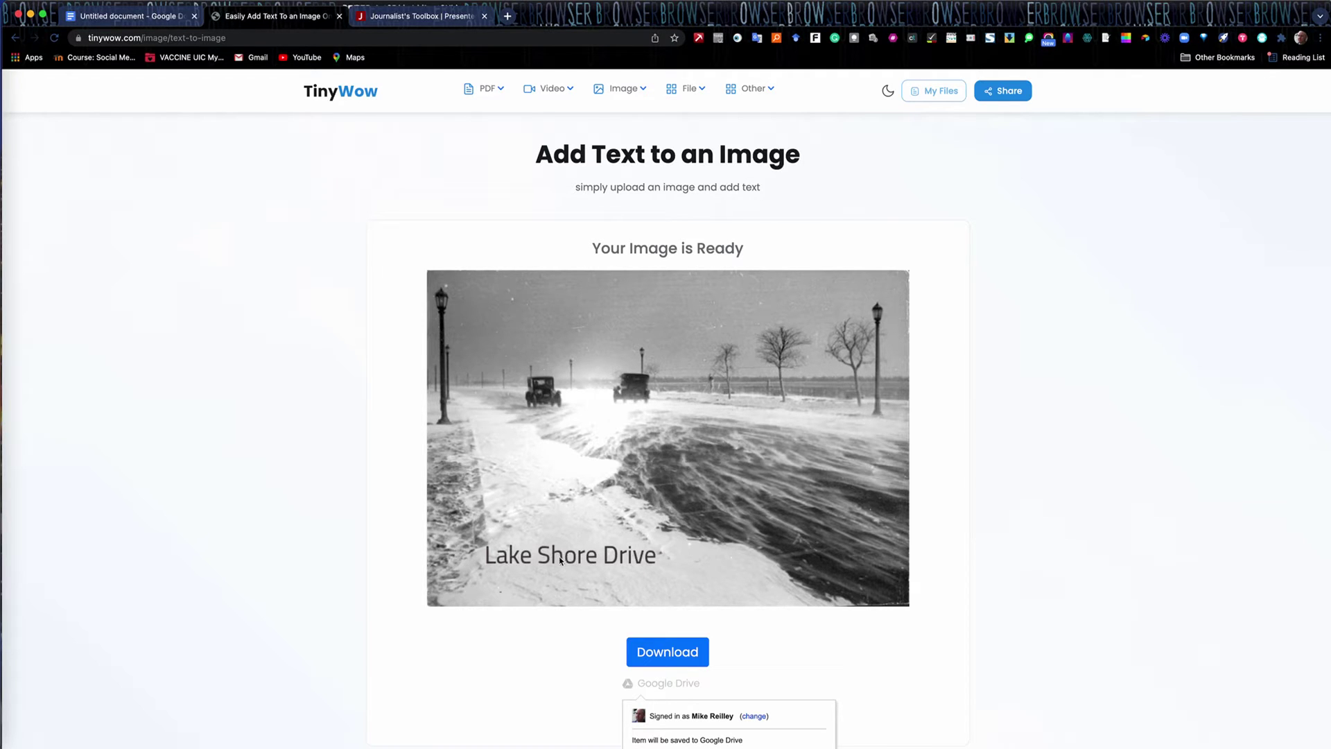
scroll(561, 560, down, 1)
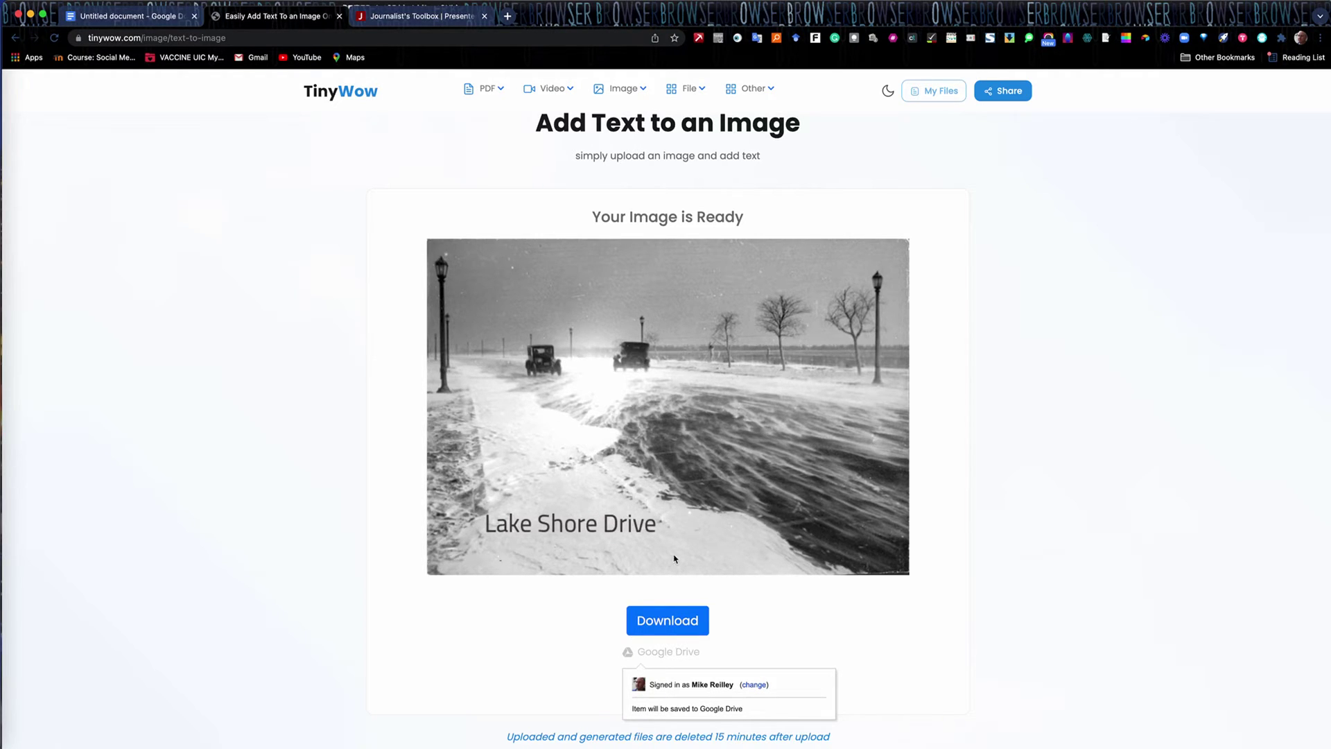
click(676, 619)
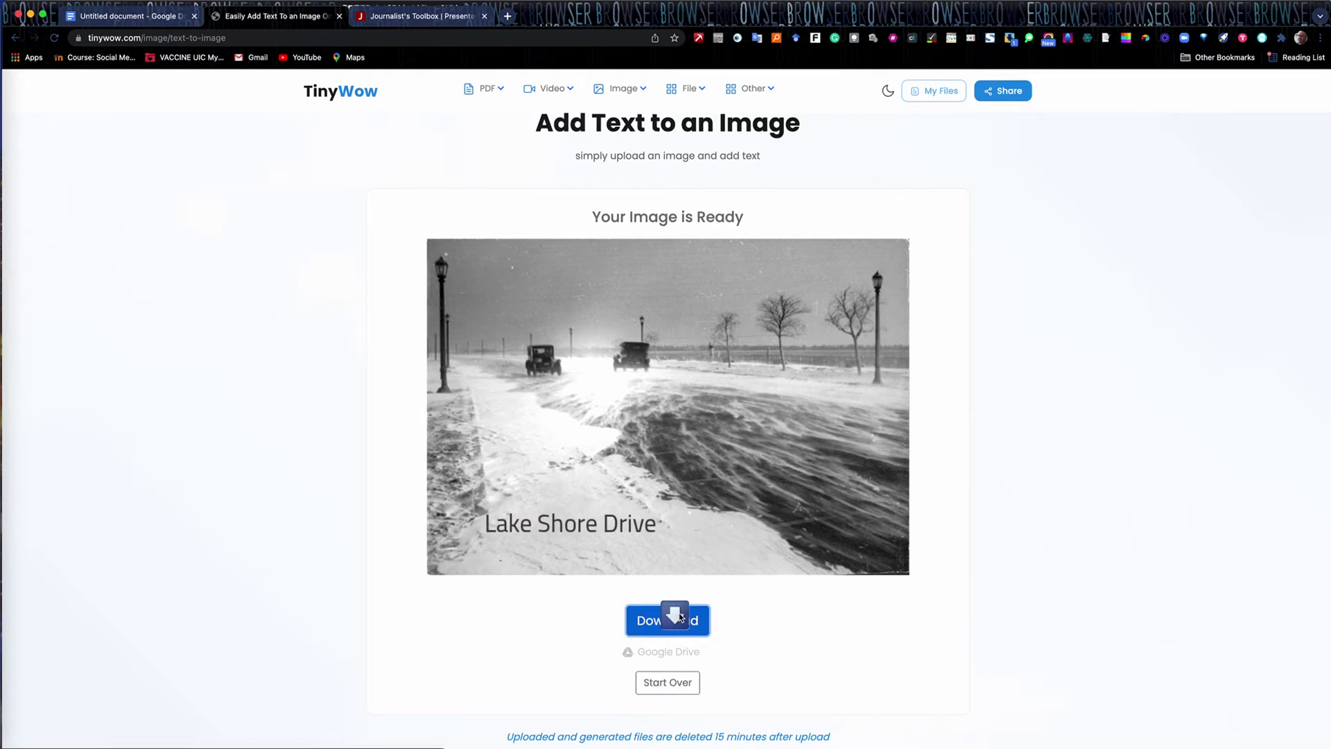
click(354, 97)
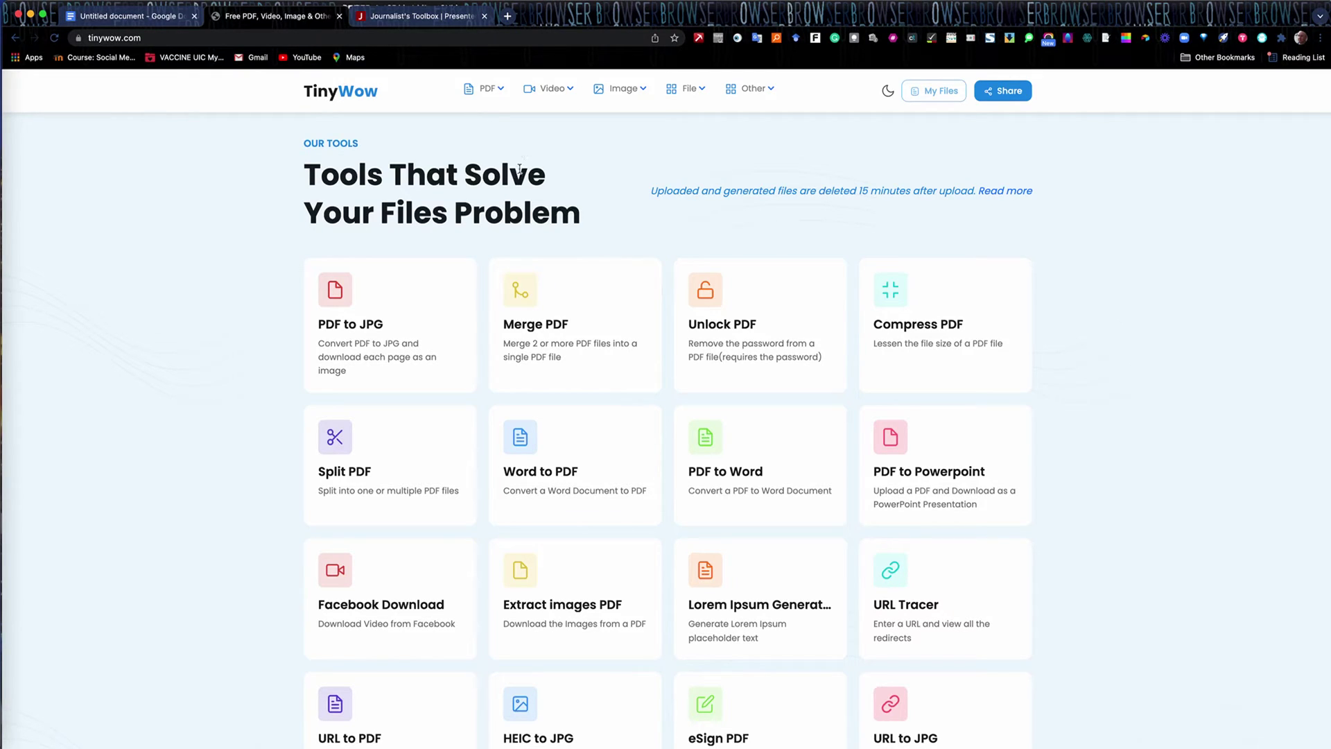
Convert COLOR AND TYPE LECTURE.pdf with PDF to Powerpoint and download the result
mouse_move(499, 90)
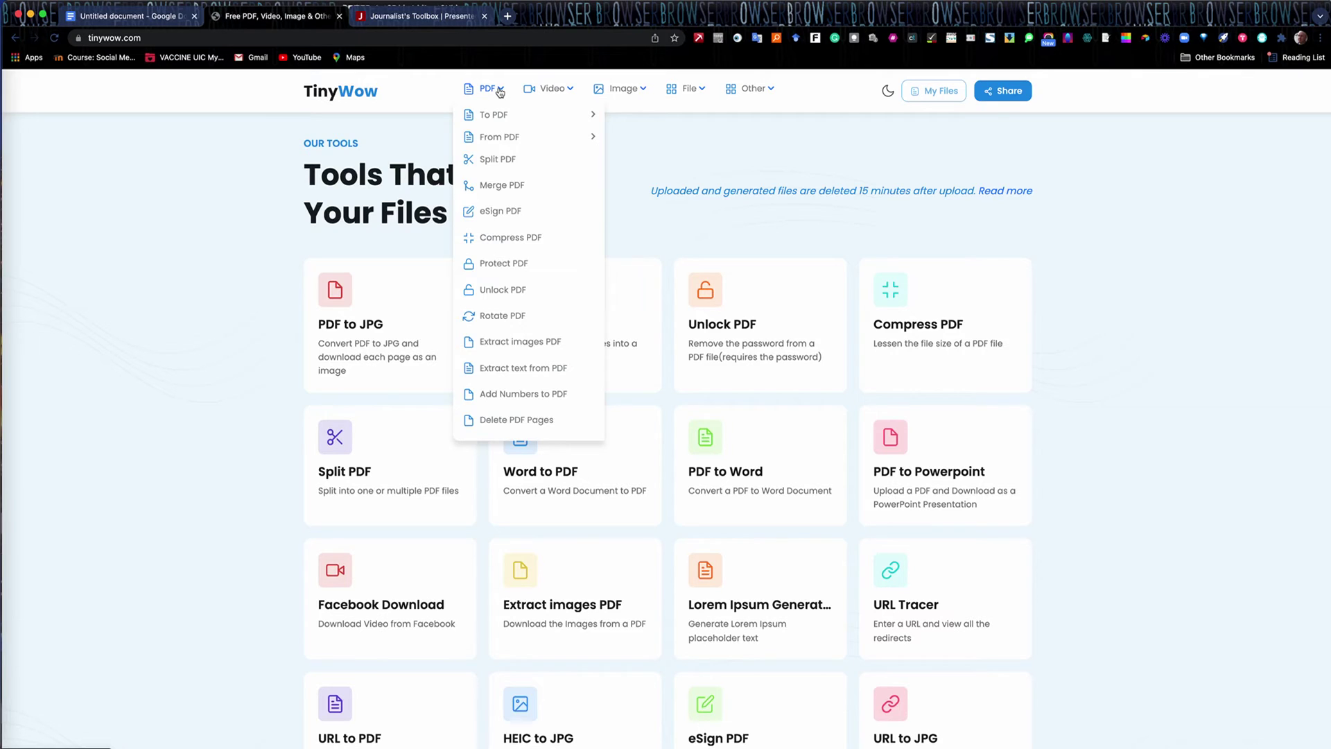
scroll(1069, 338, down, 1)
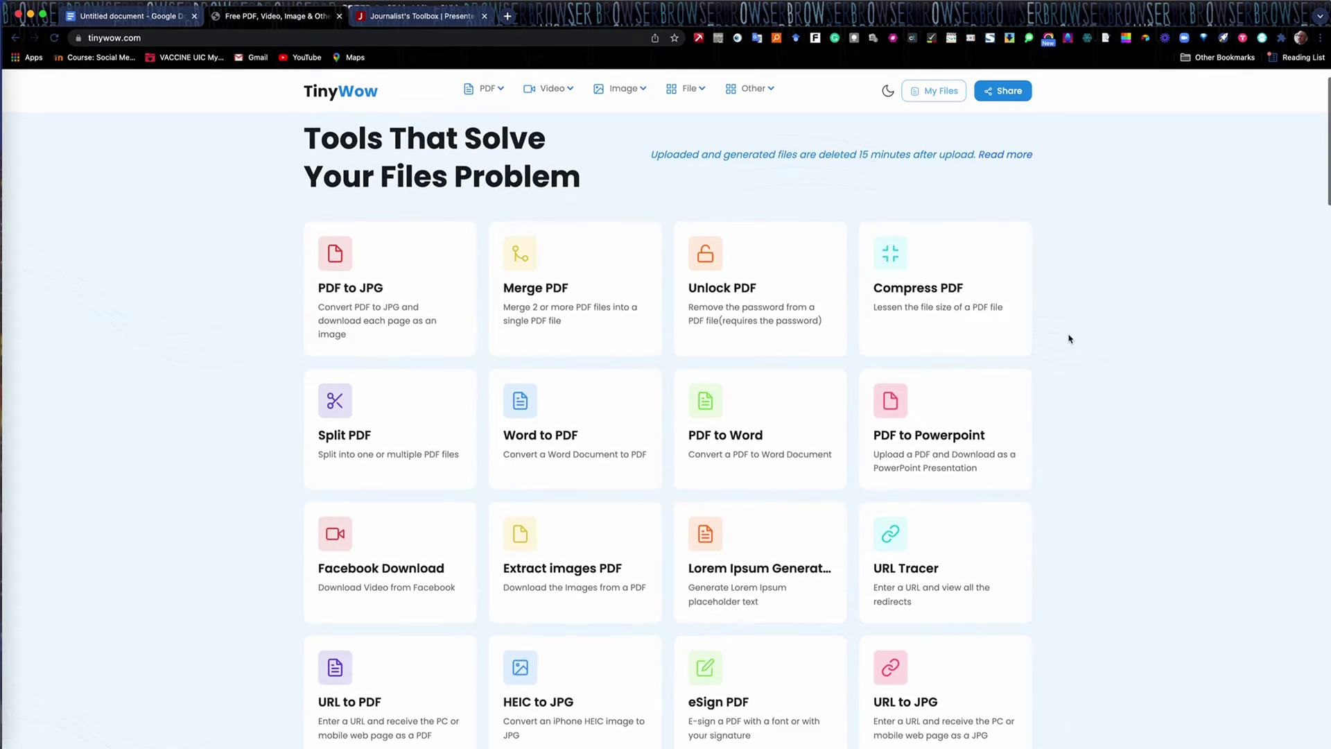
scroll(1069, 337, down, 1)
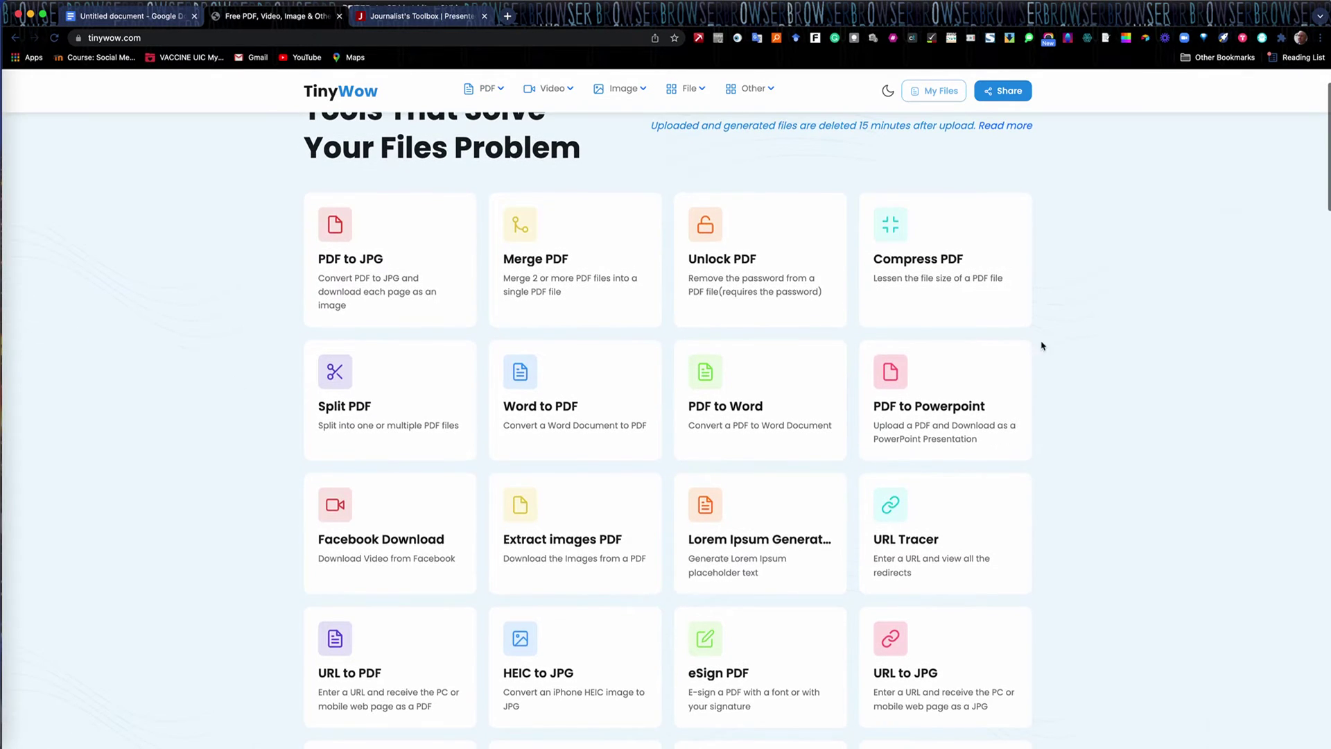
click(892, 378)
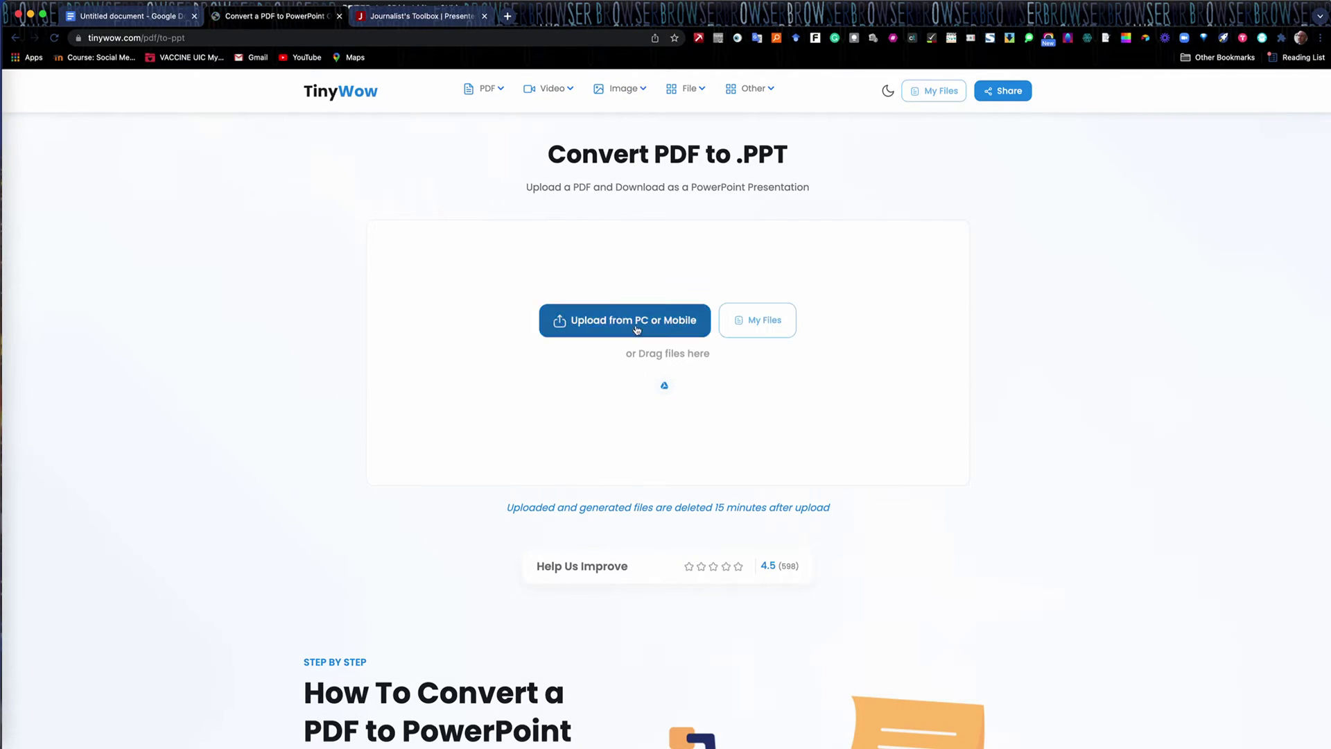
click(635, 323)
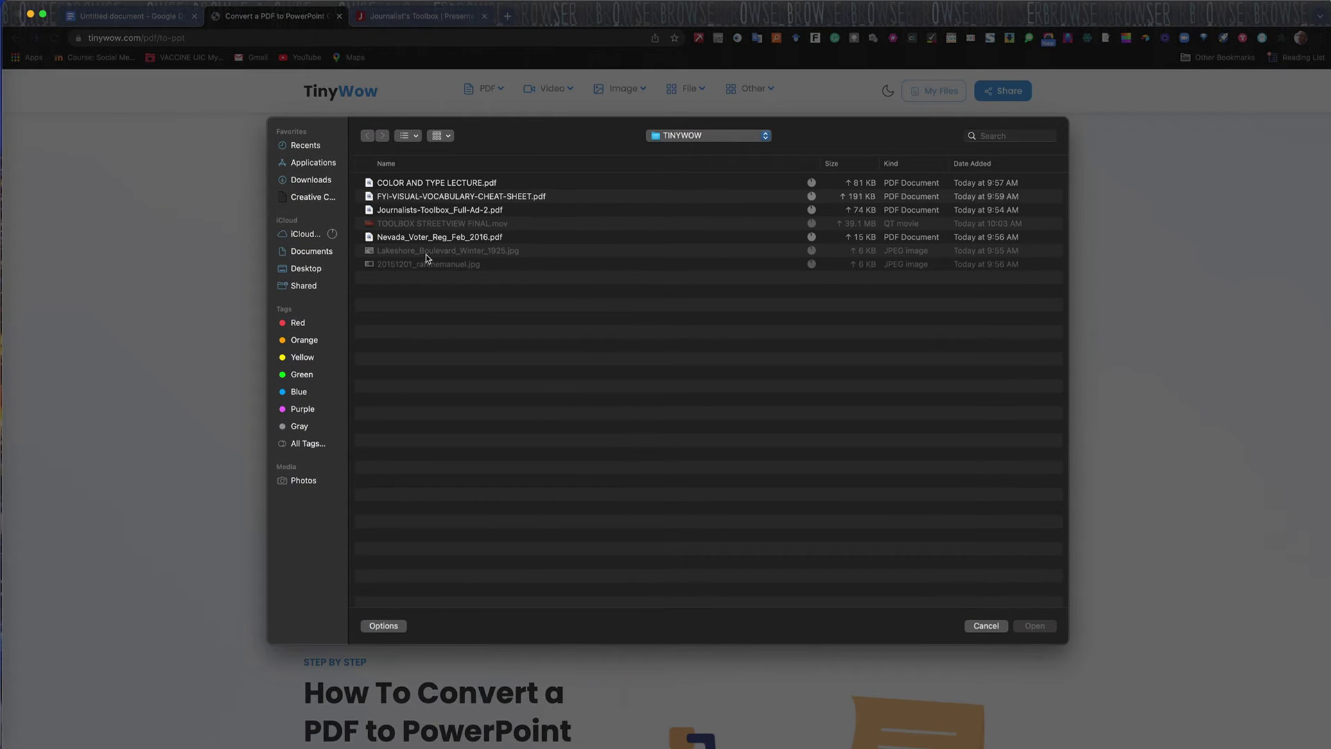
click(425, 185)
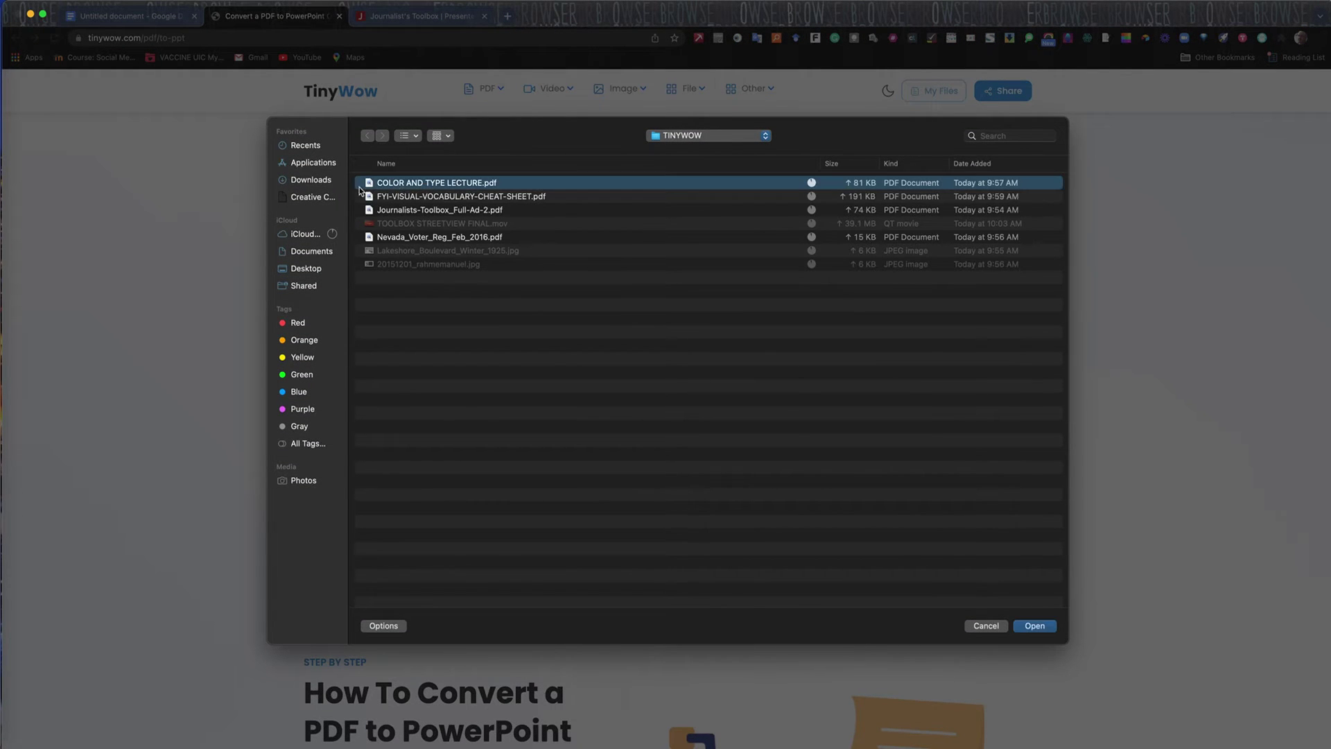
click(1029, 632)
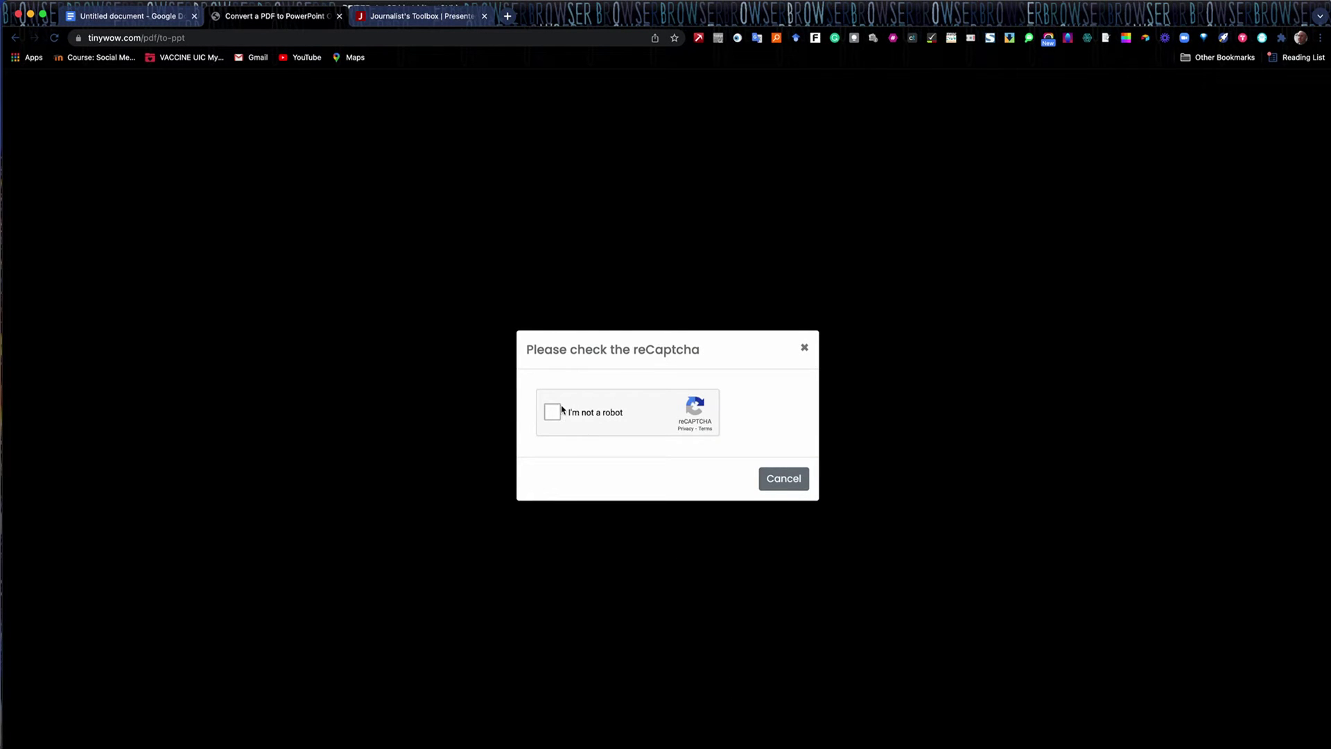
click(551, 410)
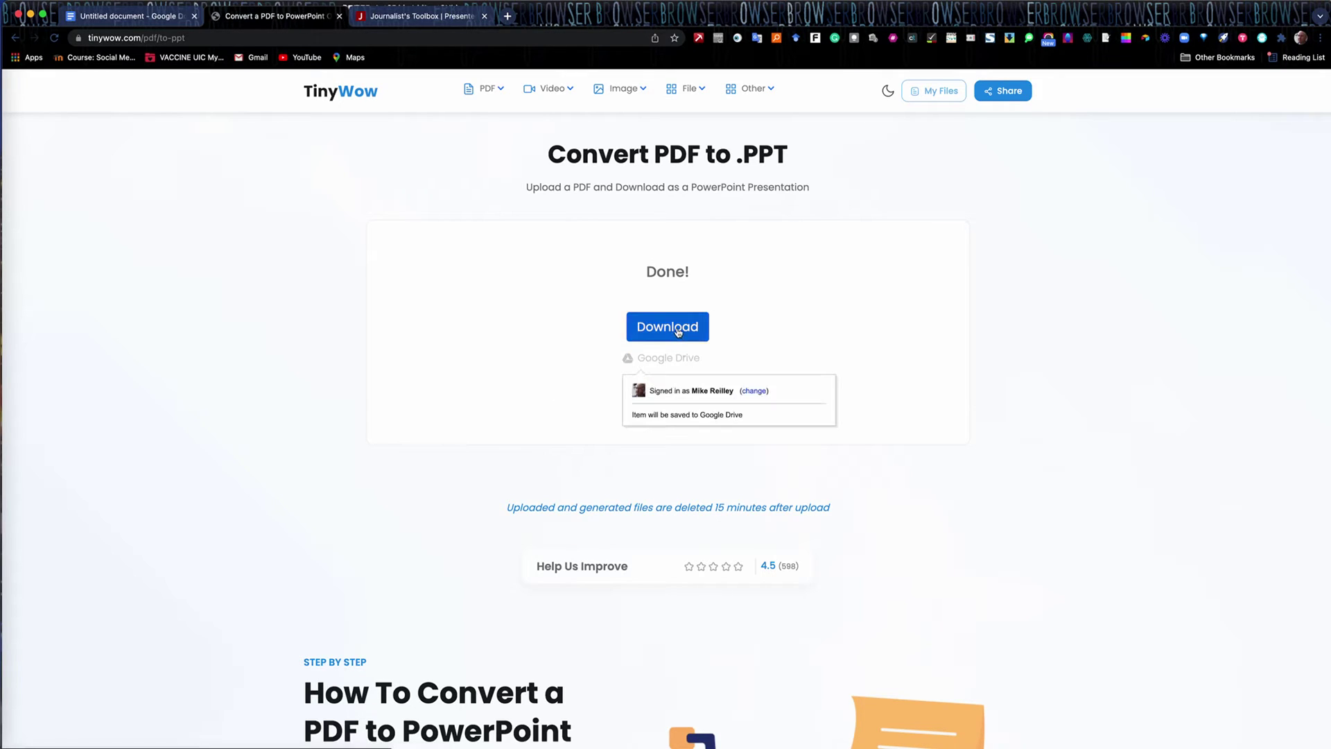
click(678, 332)
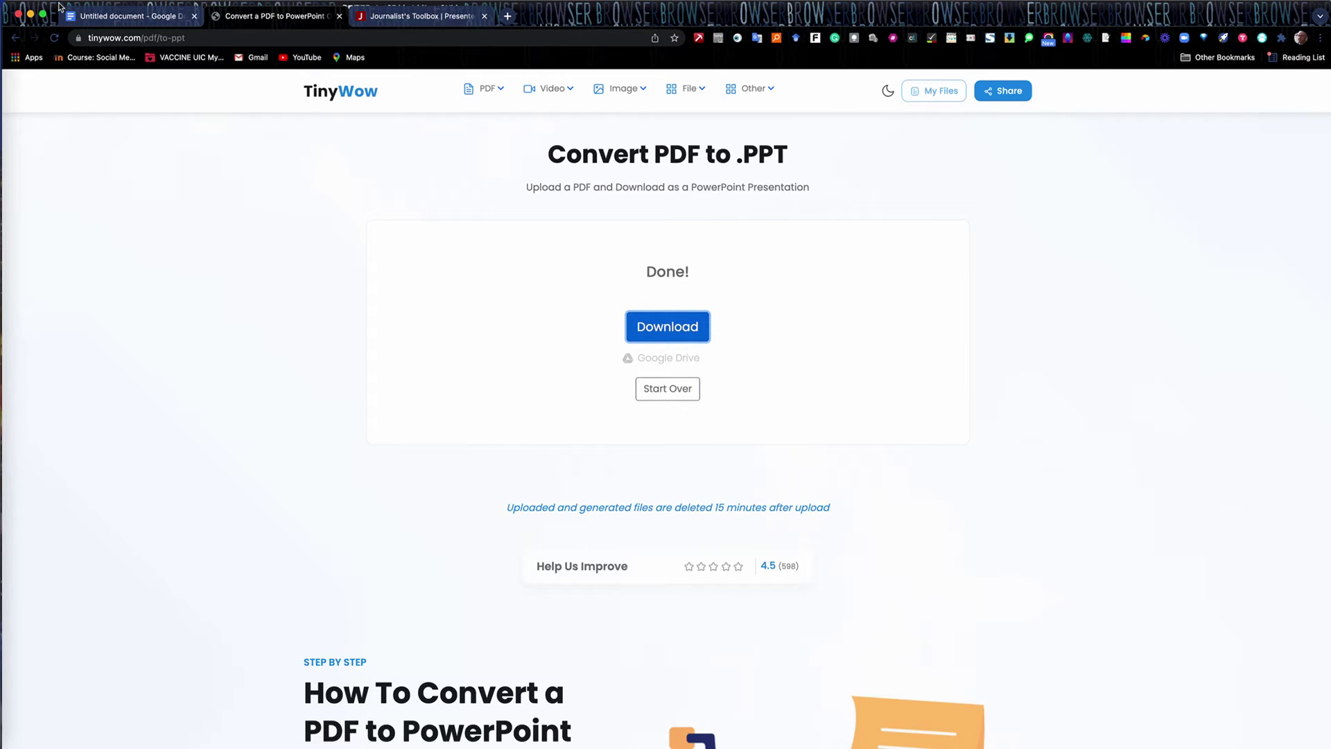
Drag tinywow_to_ppt_357970.pptx from the Downloads stack onto the desktop
drag(59, 7, 208, 21)
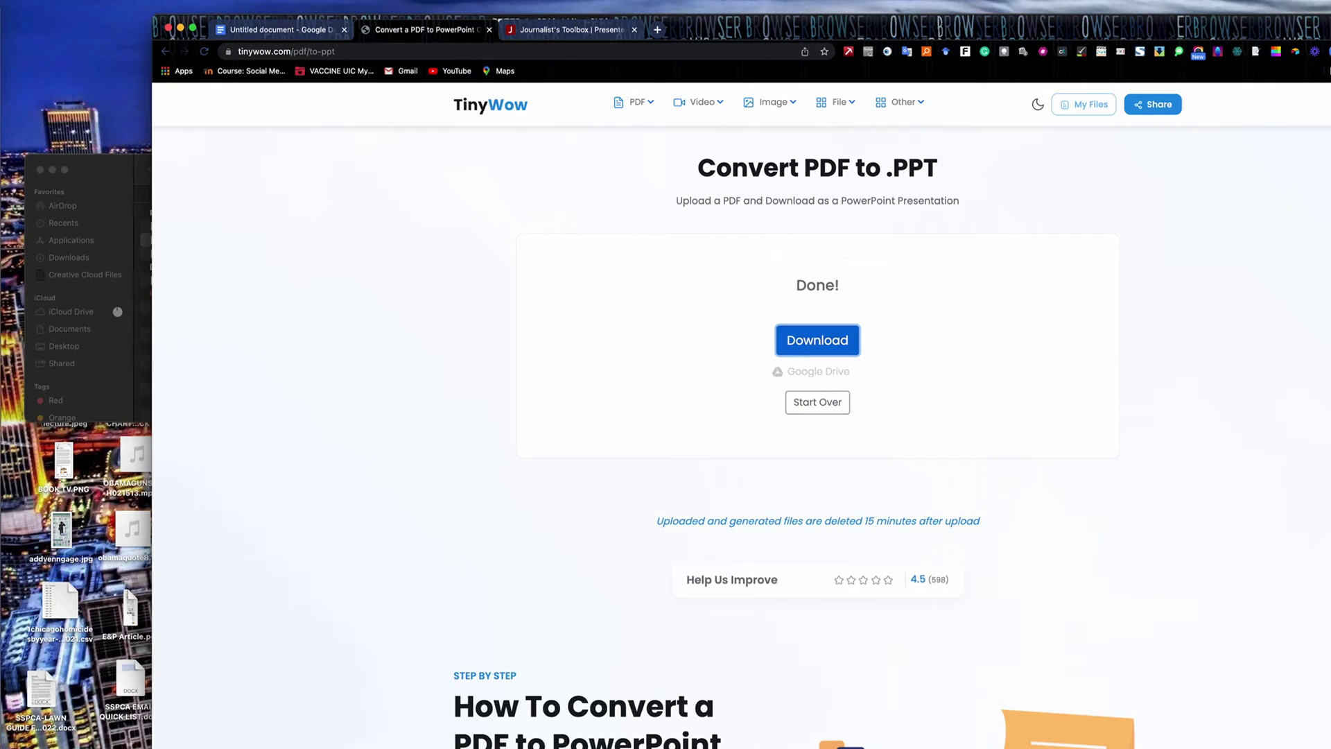
click(5, 632)
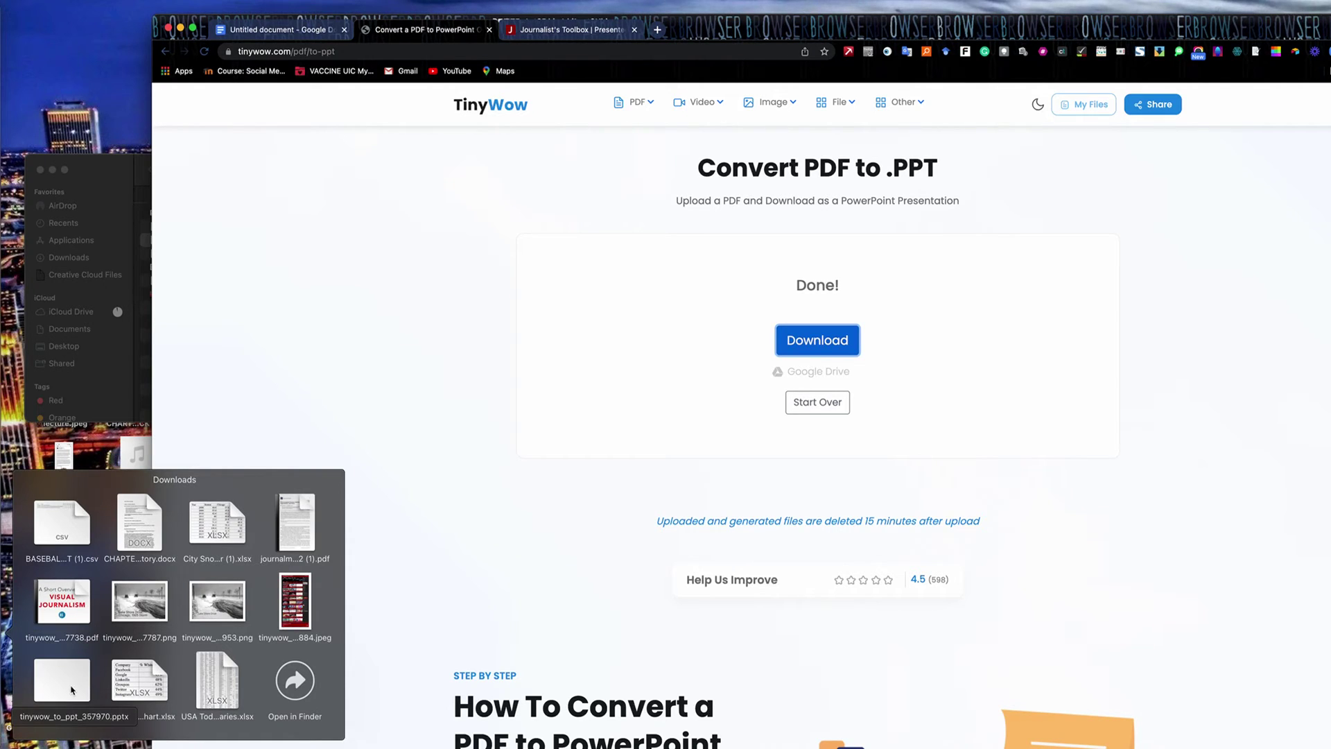
drag(72, 689, 80, 64)
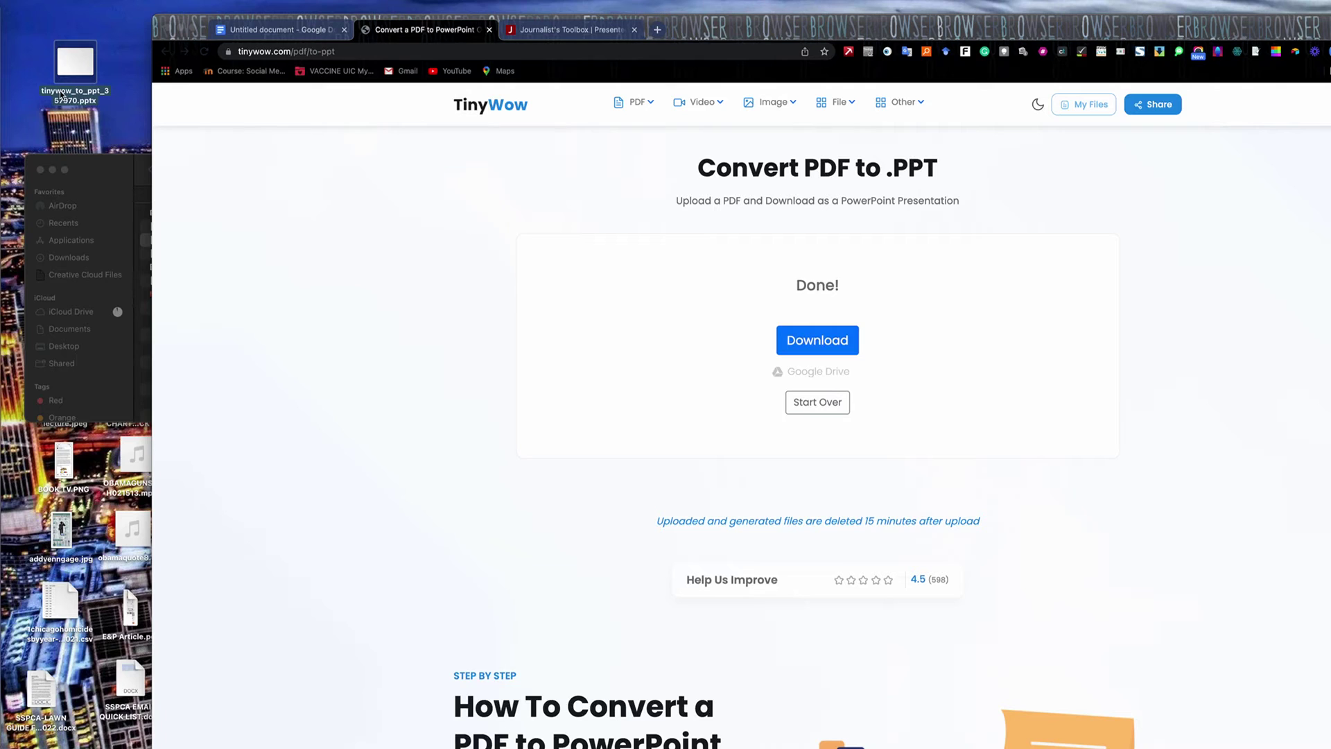
double_click(61, 95)
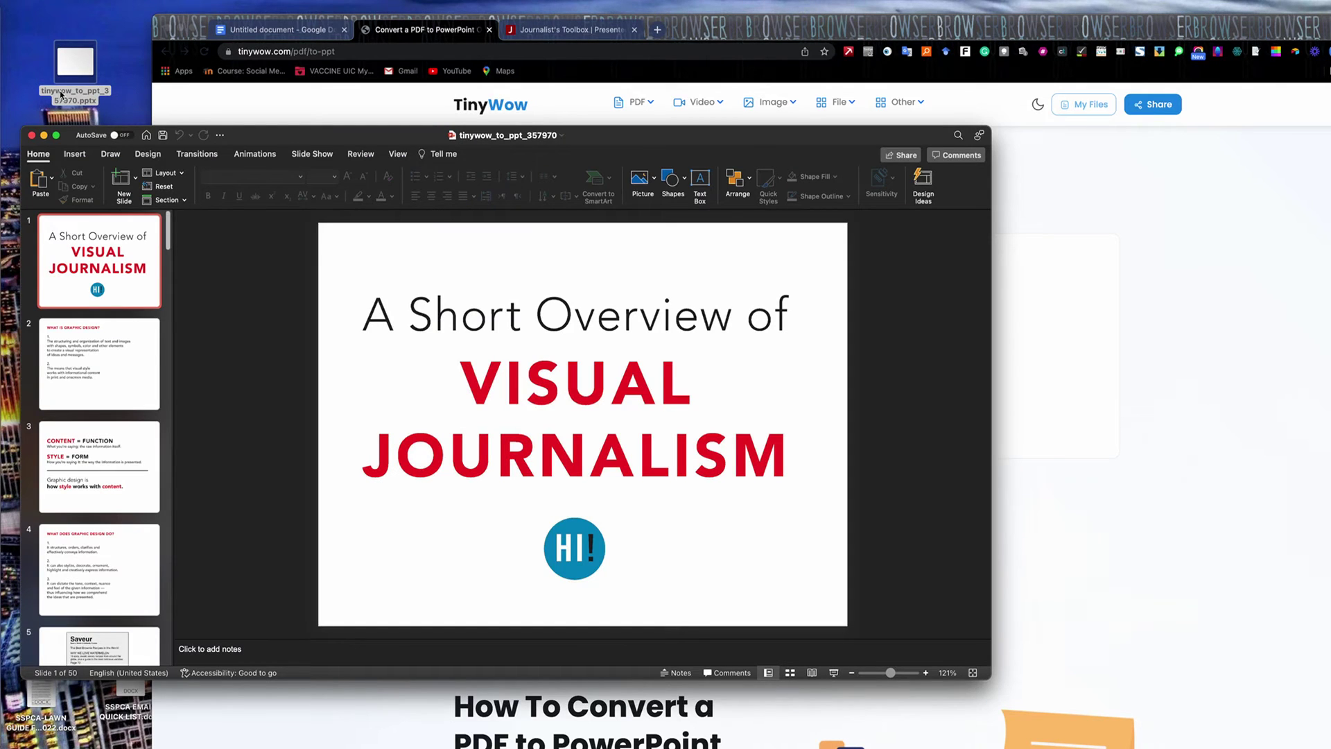
click(95, 371)
click(84, 461)
click(95, 266)
click(31, 136)
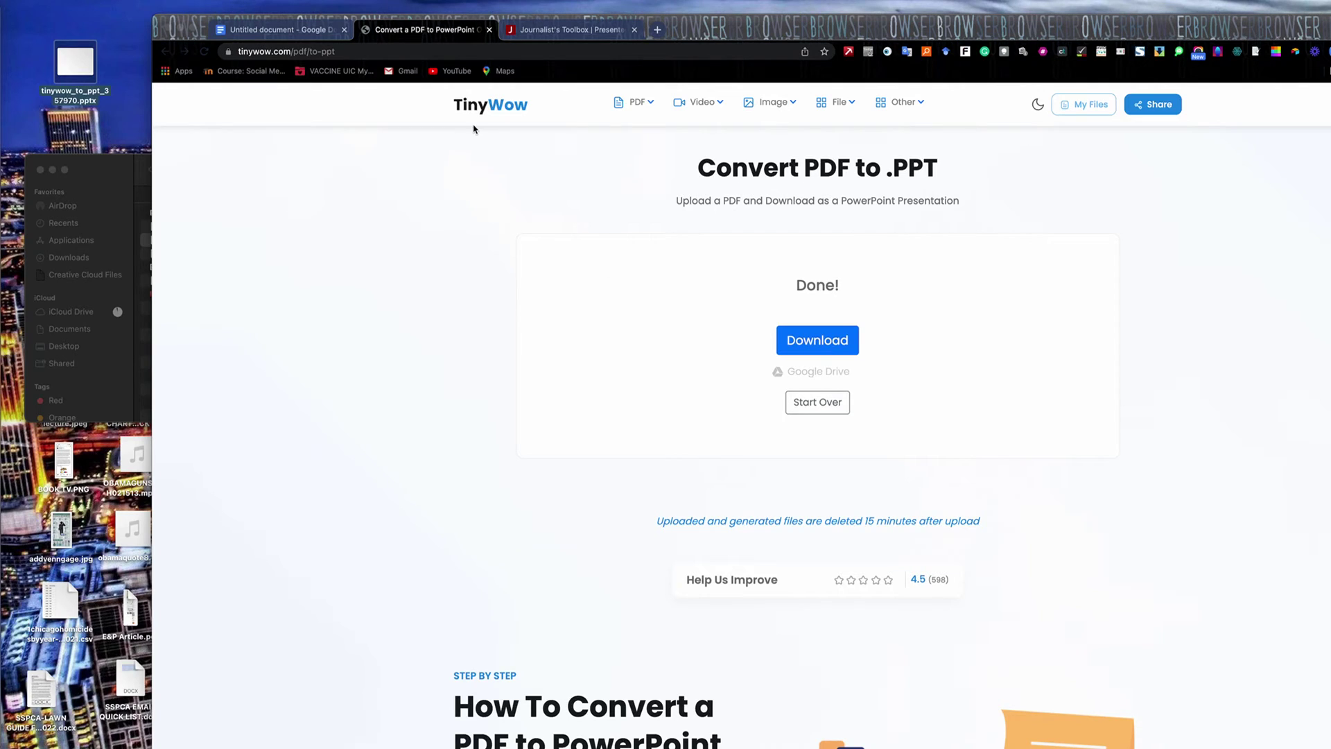
Go back to the TinyWow home page and open the Merge PDF Files tool
click(506, 105)
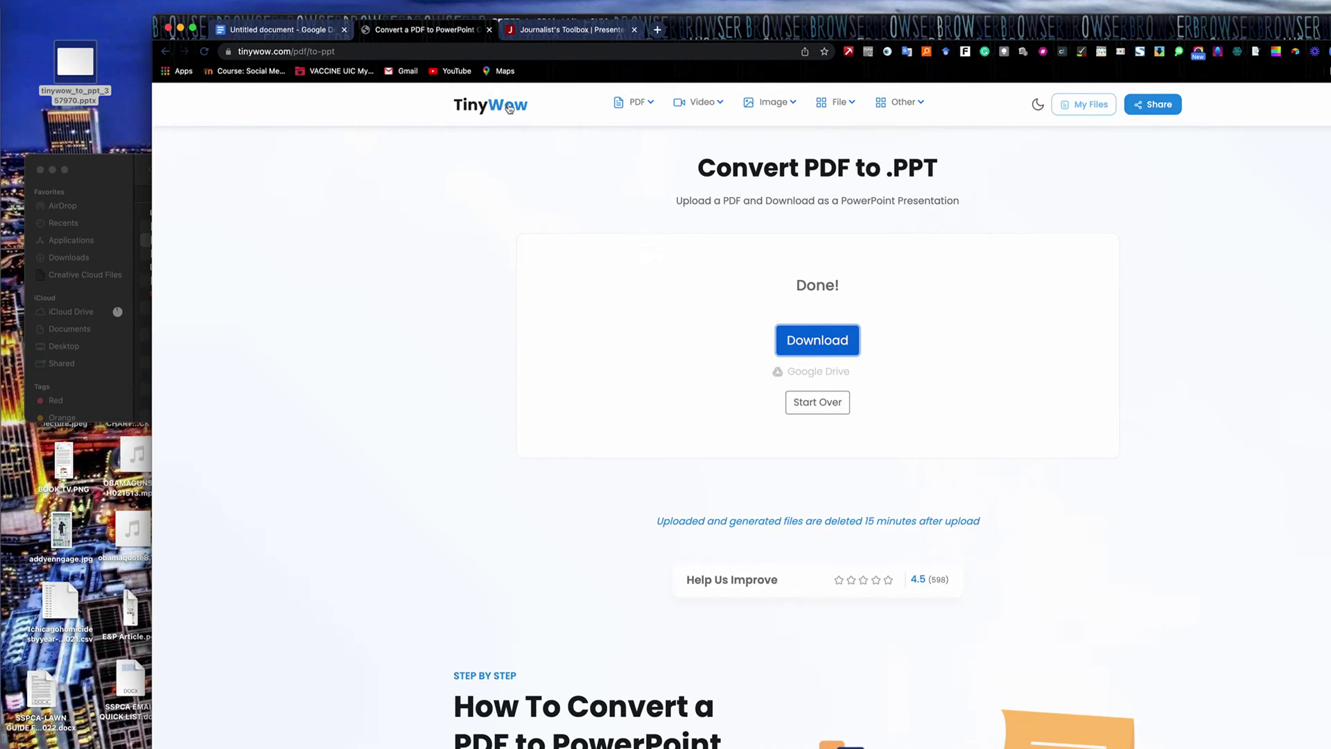
click(508, 107)
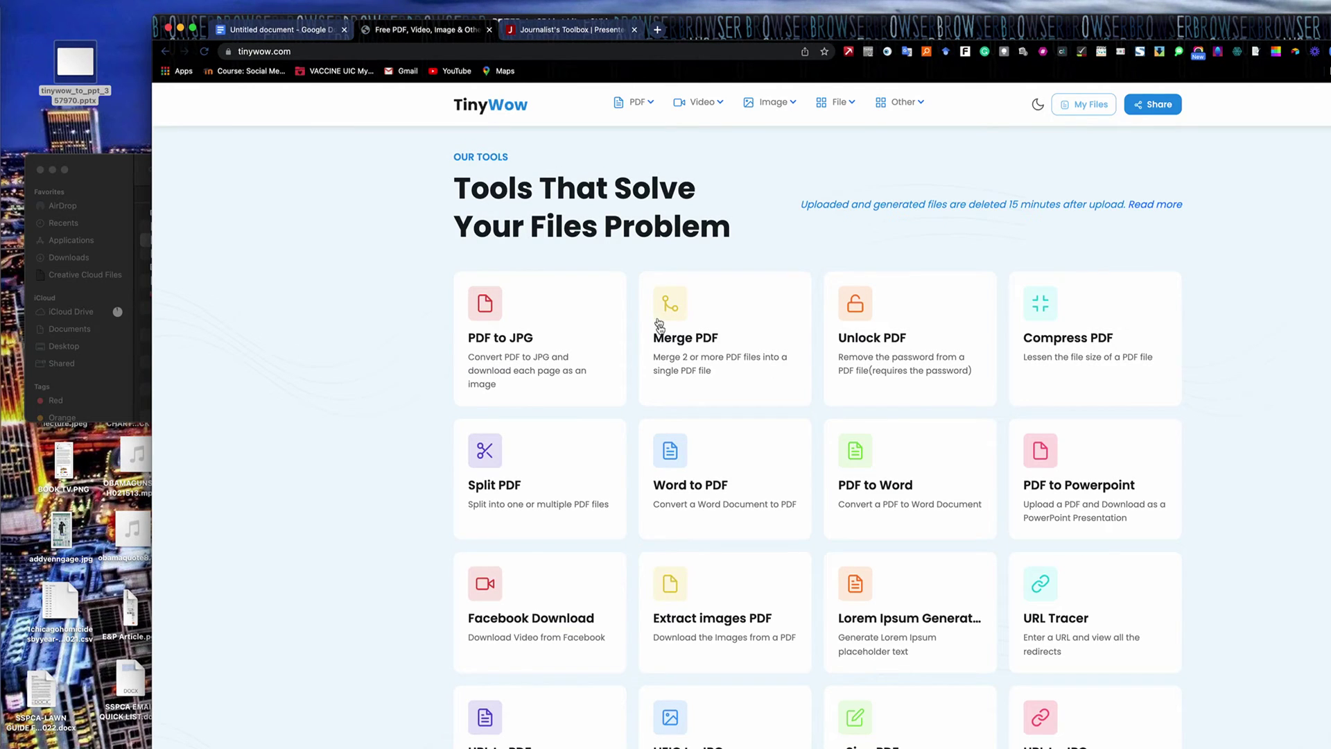
click(671, 344)
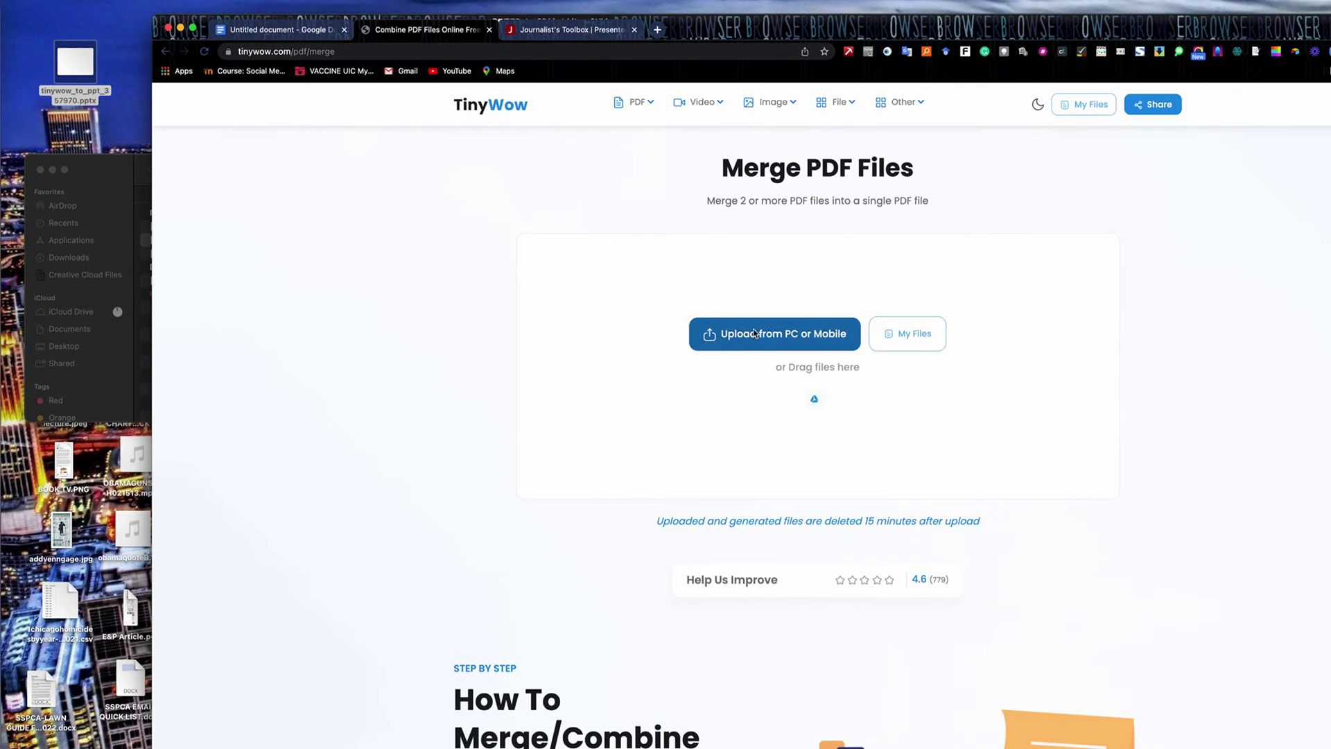
Upload COLOR AND TYPE LECTURE.pdf and FYI-VISUAL-VOCABULARY-CHEAT-SHEET.pdf together for merging
click(755, 334)
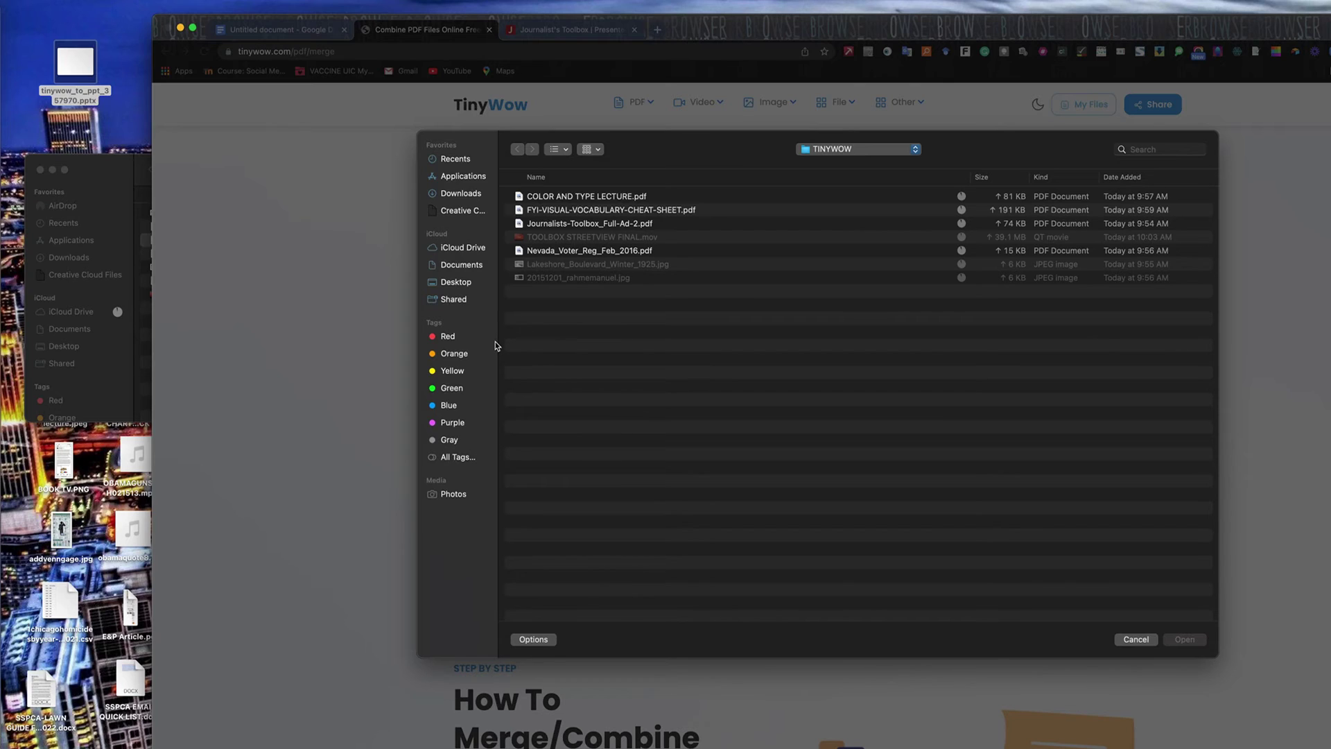
click(571, 212)
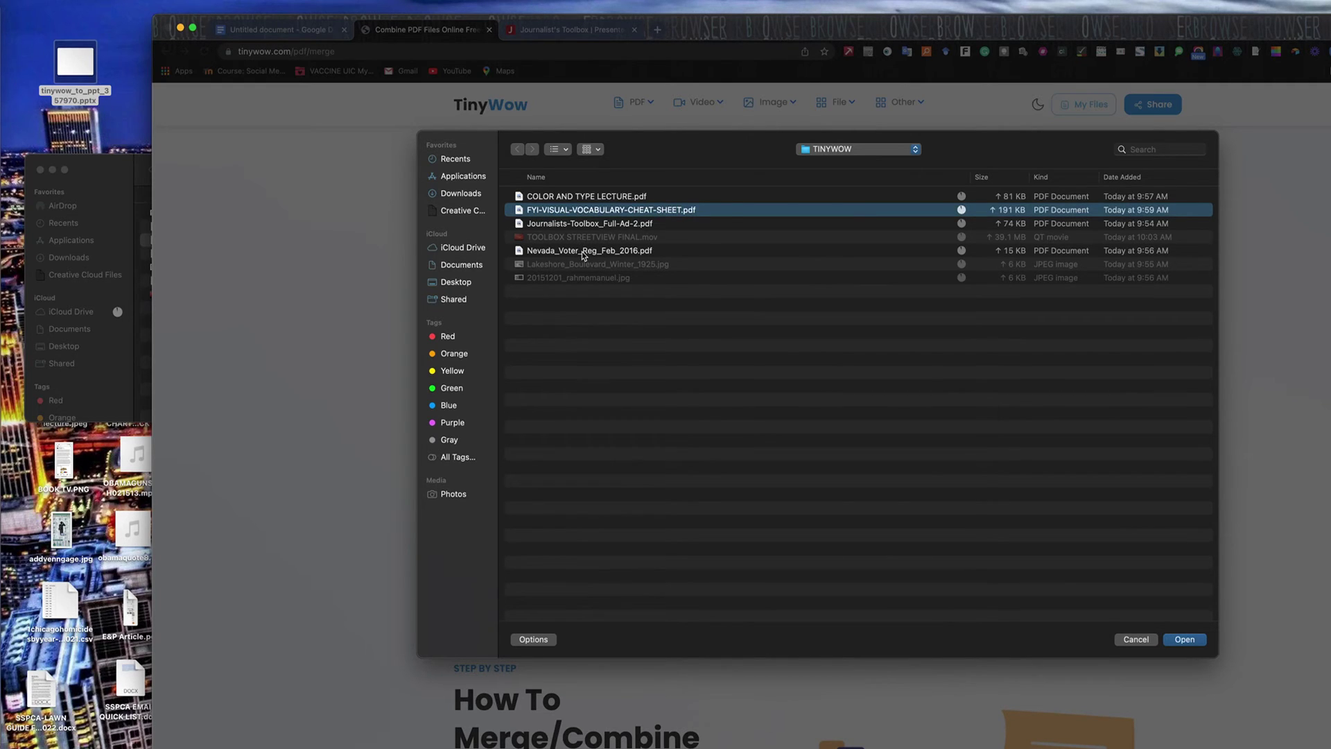
click(563, 197)
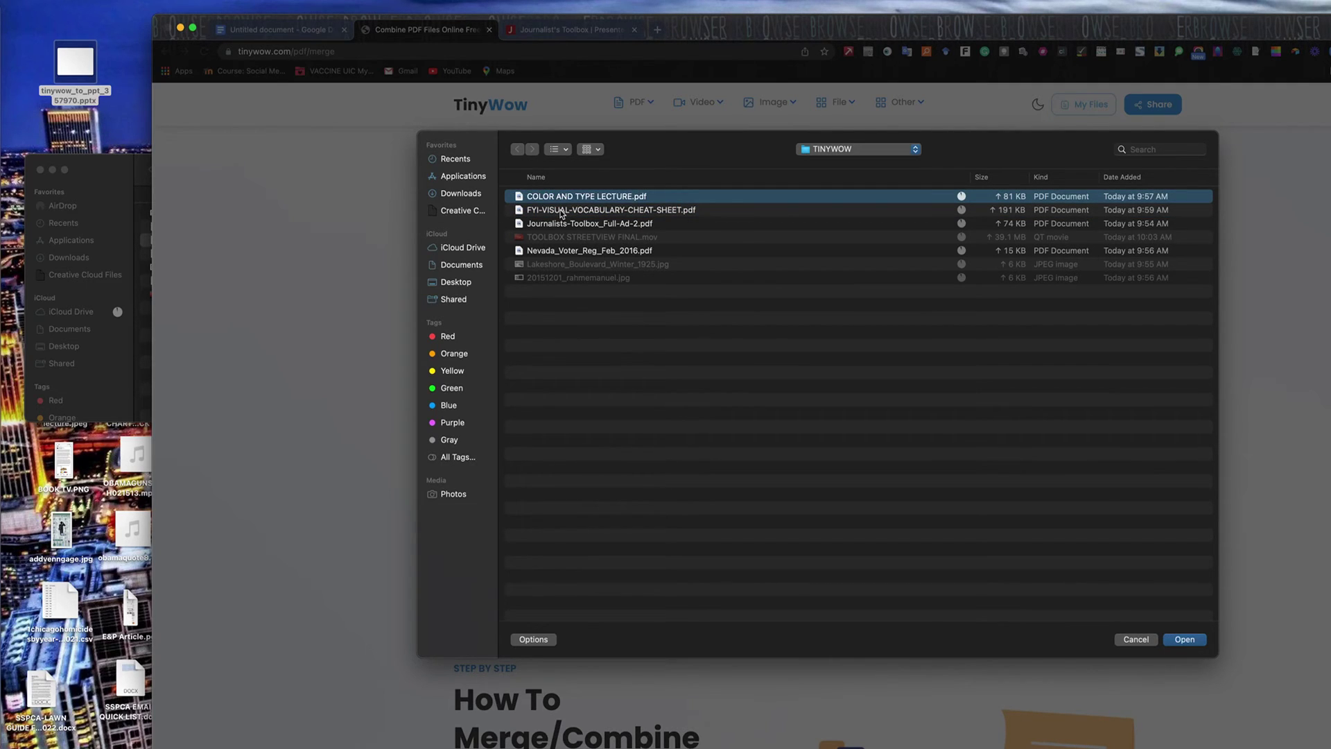
shift+click(563, 211)
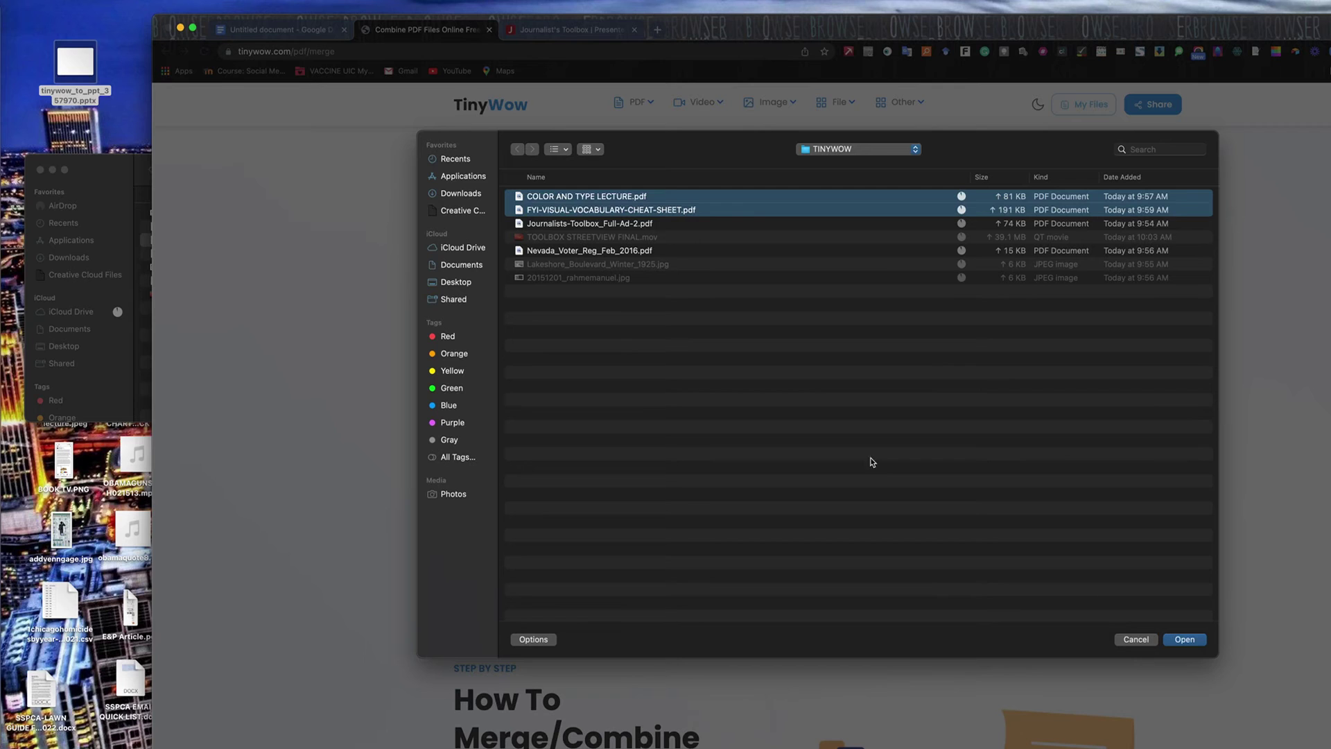
click(1184, 639)
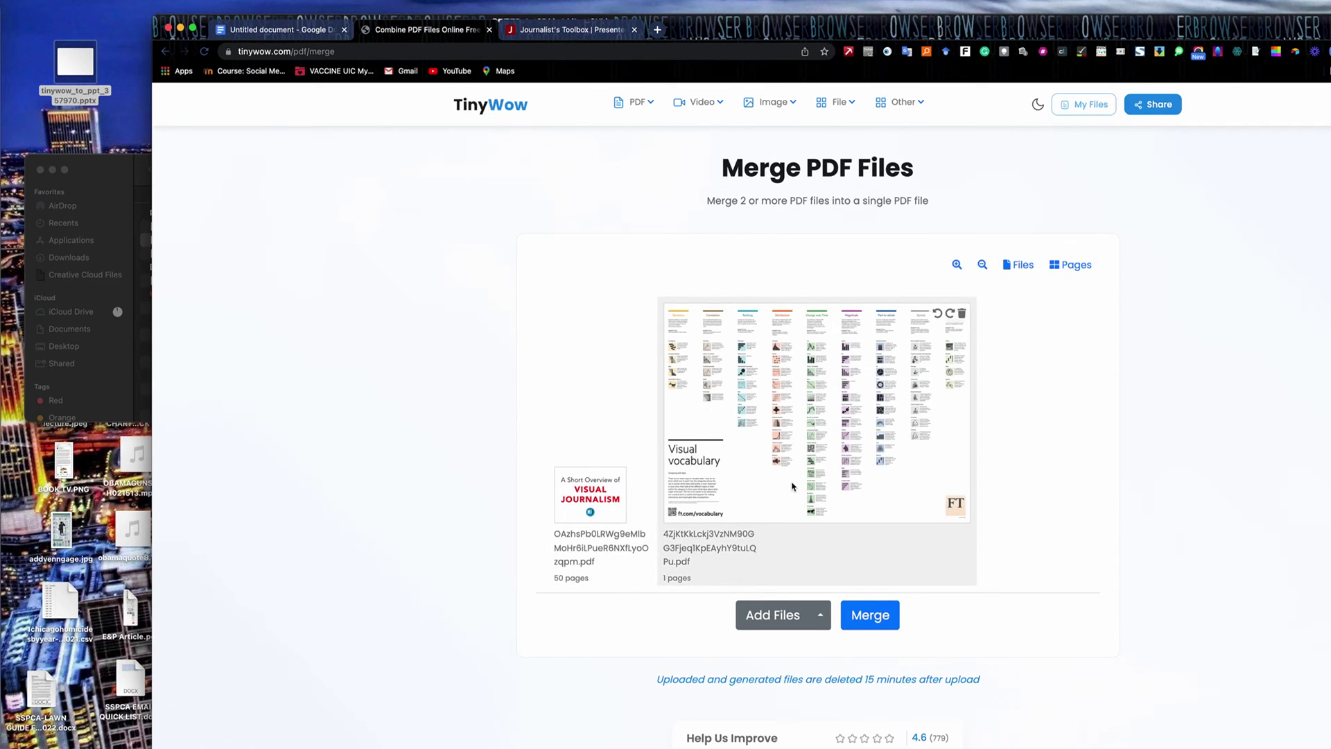
Merge the two uploaded PDFs, pass the reCaptcha check, and download the result
click(876, 615)
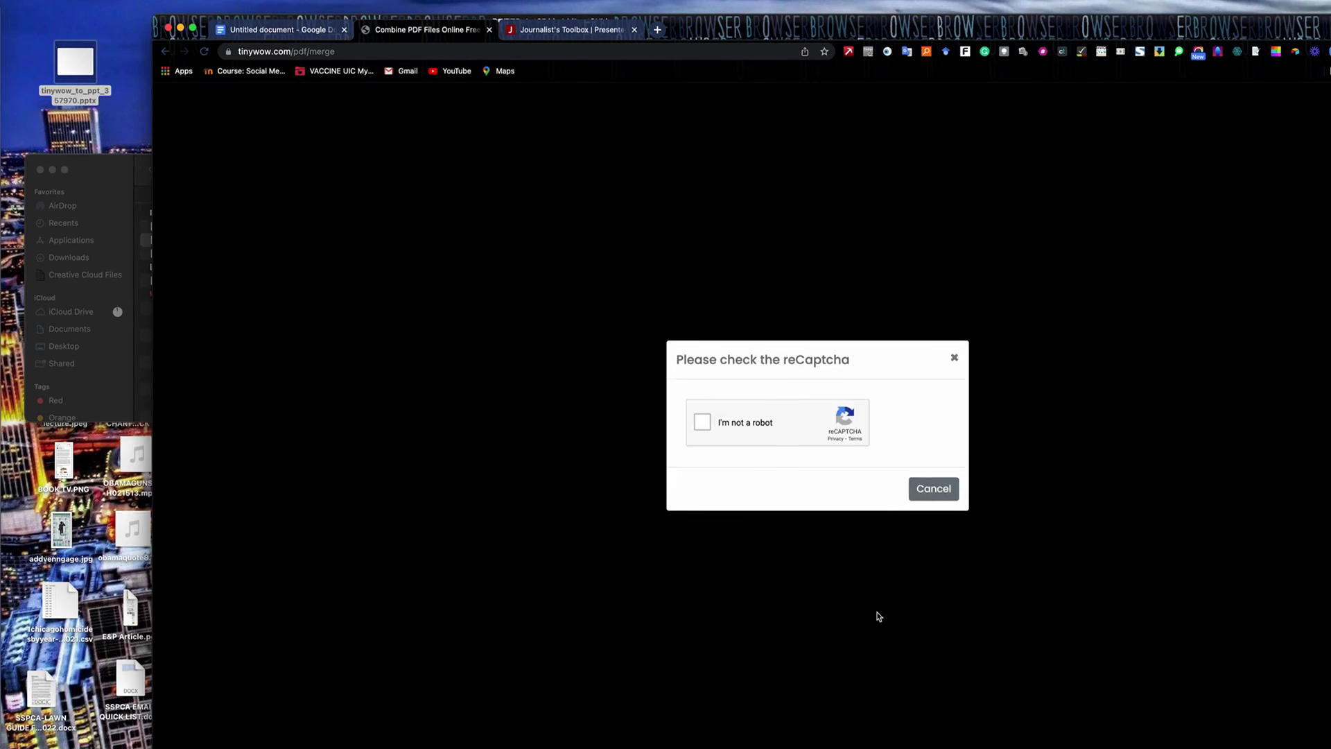
click(703, 426)
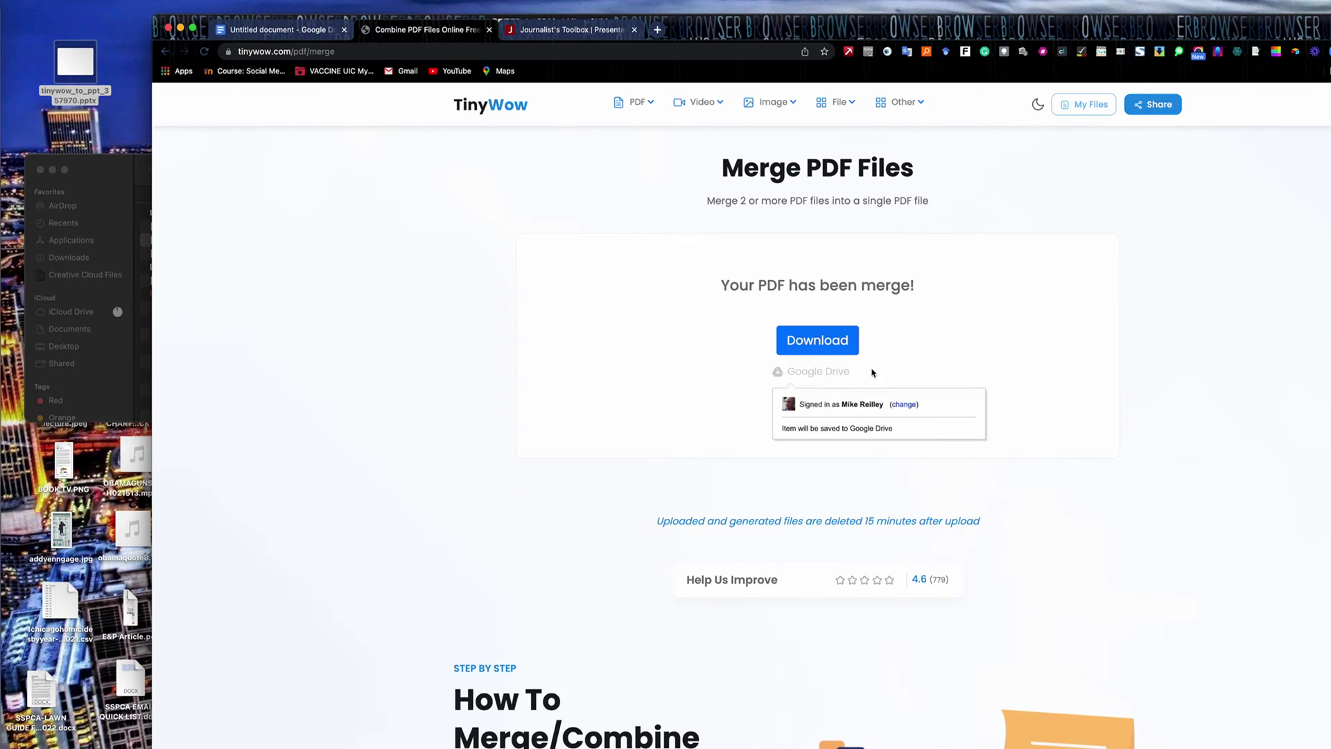
scroll(620, 589, down, 5)
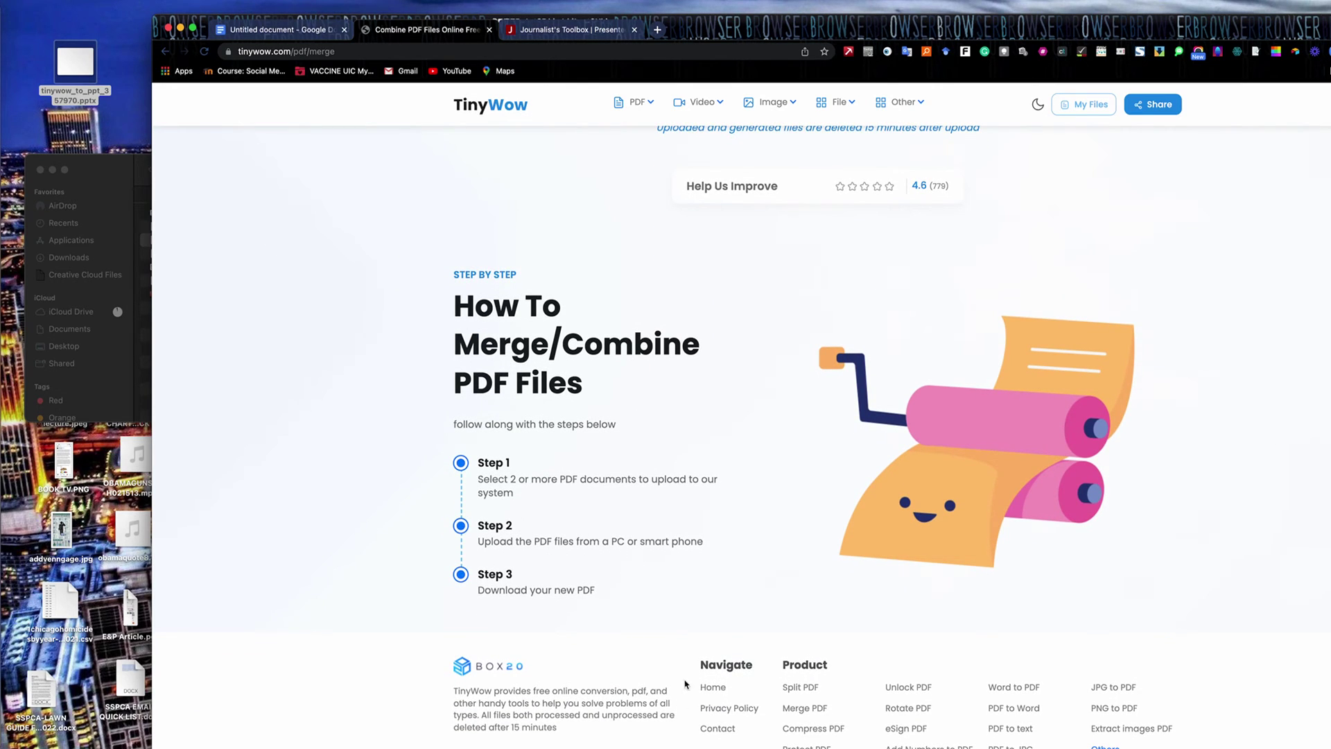
scroll(648, 418, up, 4)
scroll(647, 418, up, 1)
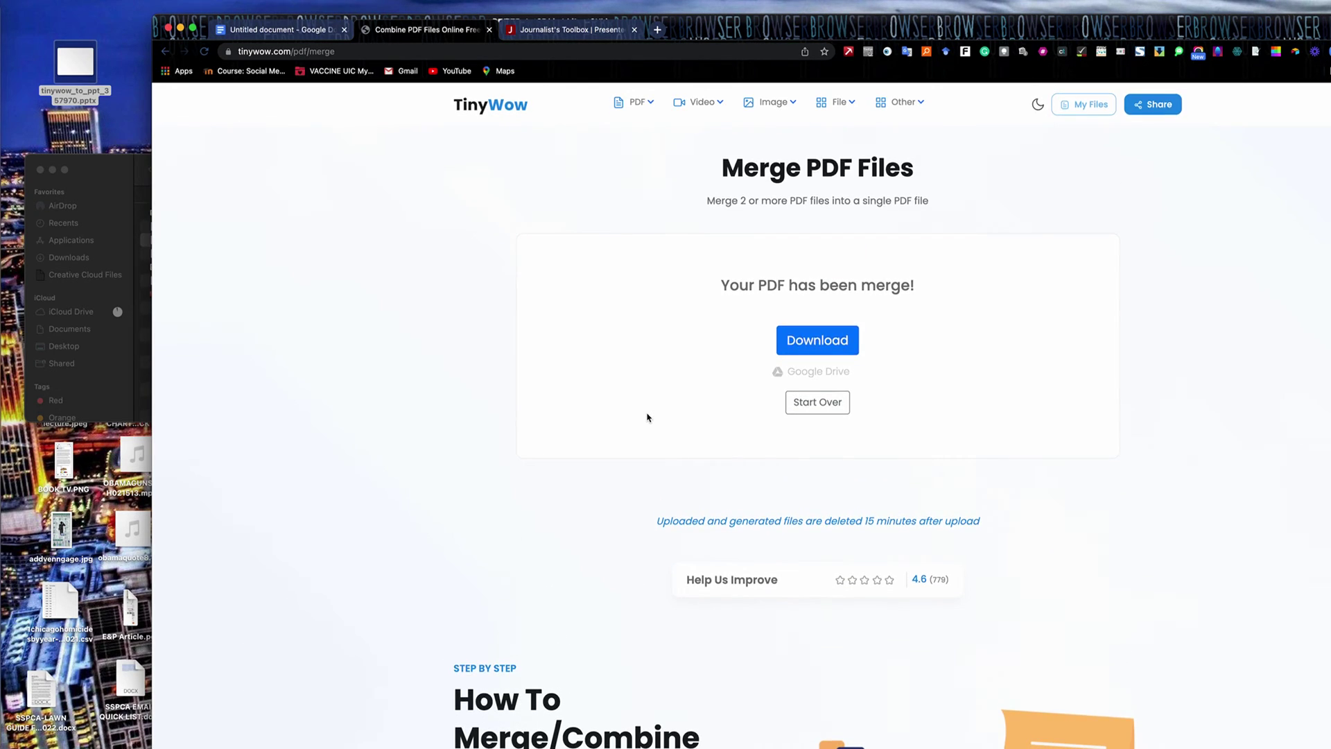
click(831, 343)
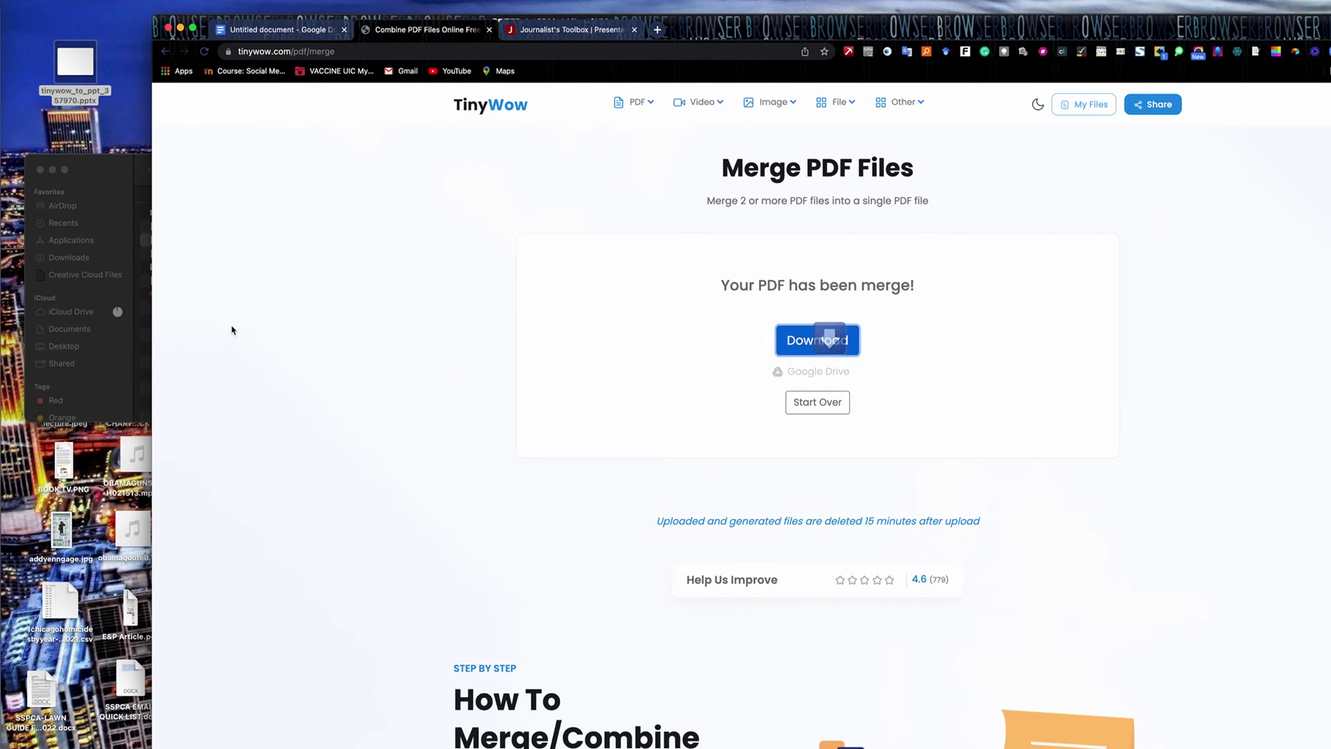
Move tinywow_merge_357983.pdf from the Downloads stack onto the desktop
click(11, 636)
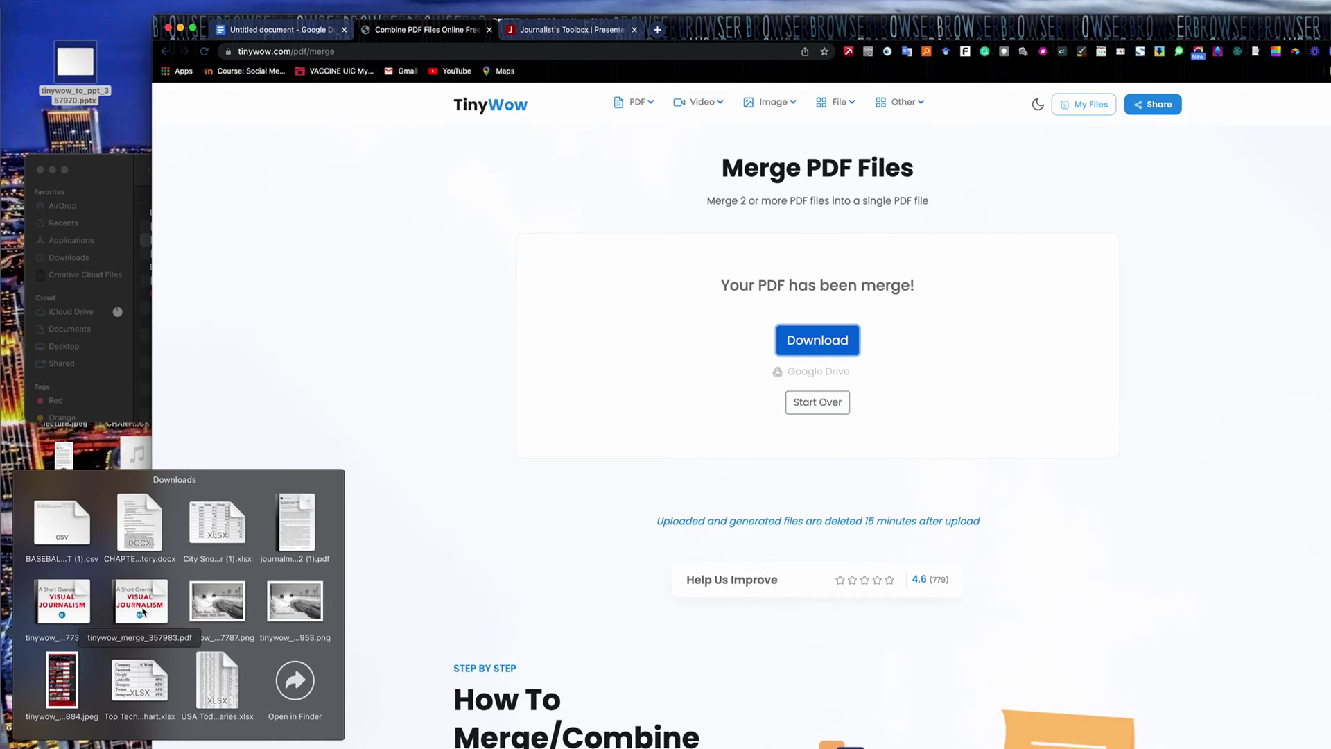
drag(142, 611, 127, 99)
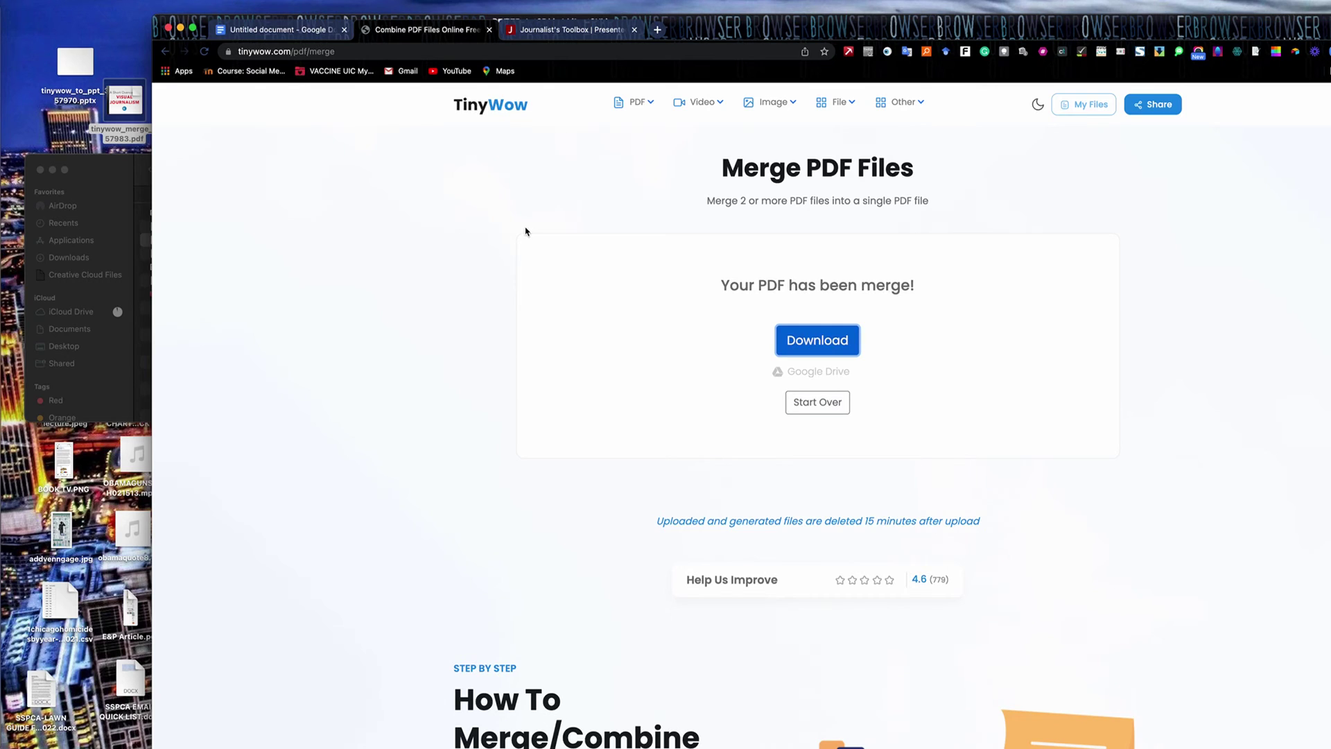
click(505, 119)
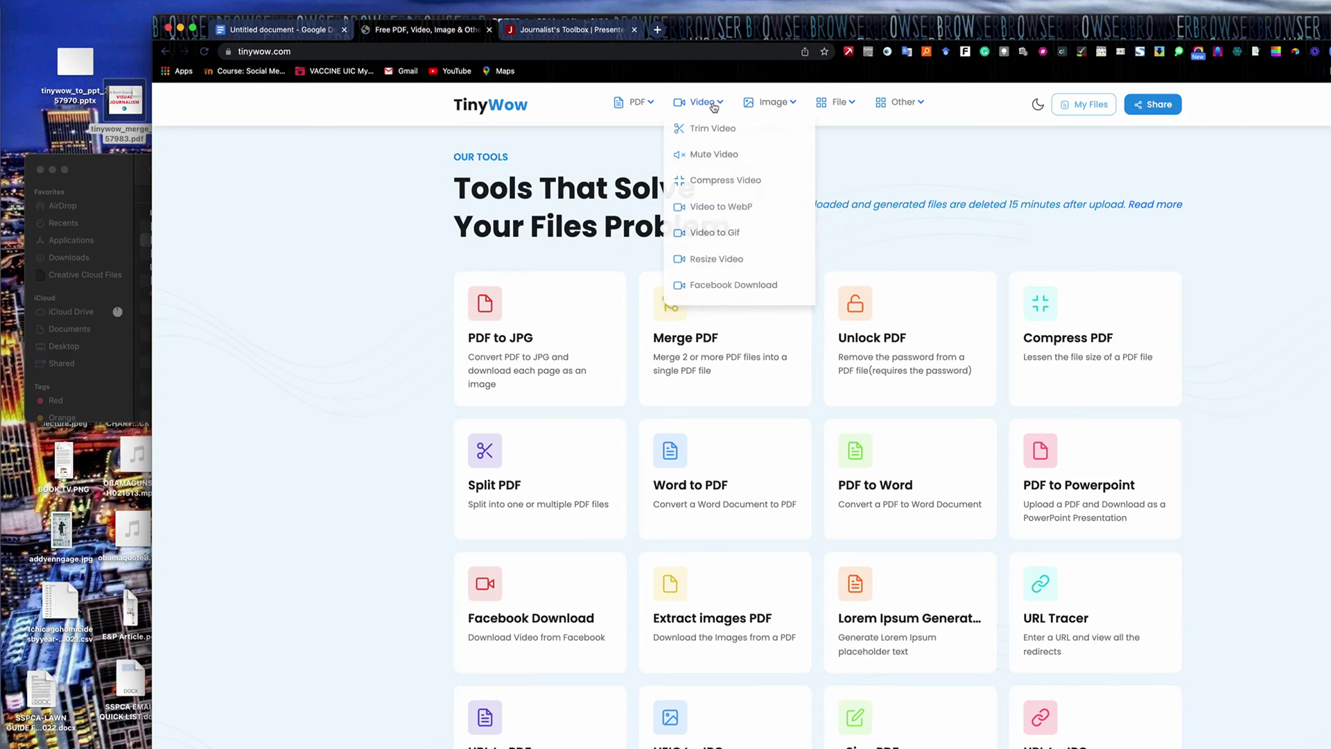
Browse the tool grid on TinyWow's home page, then switch to the Journalist's Toolbox site
click(714, 107)
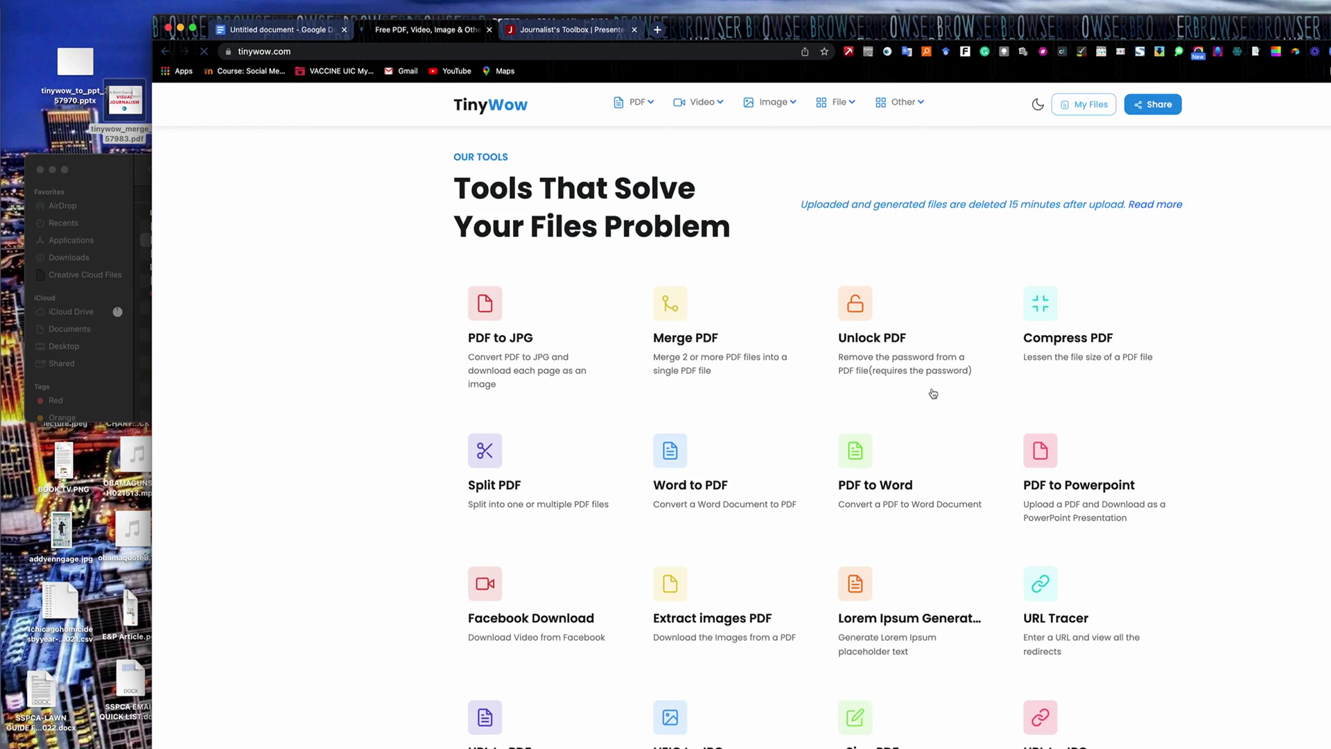
scroll(819, 395, down, 10)
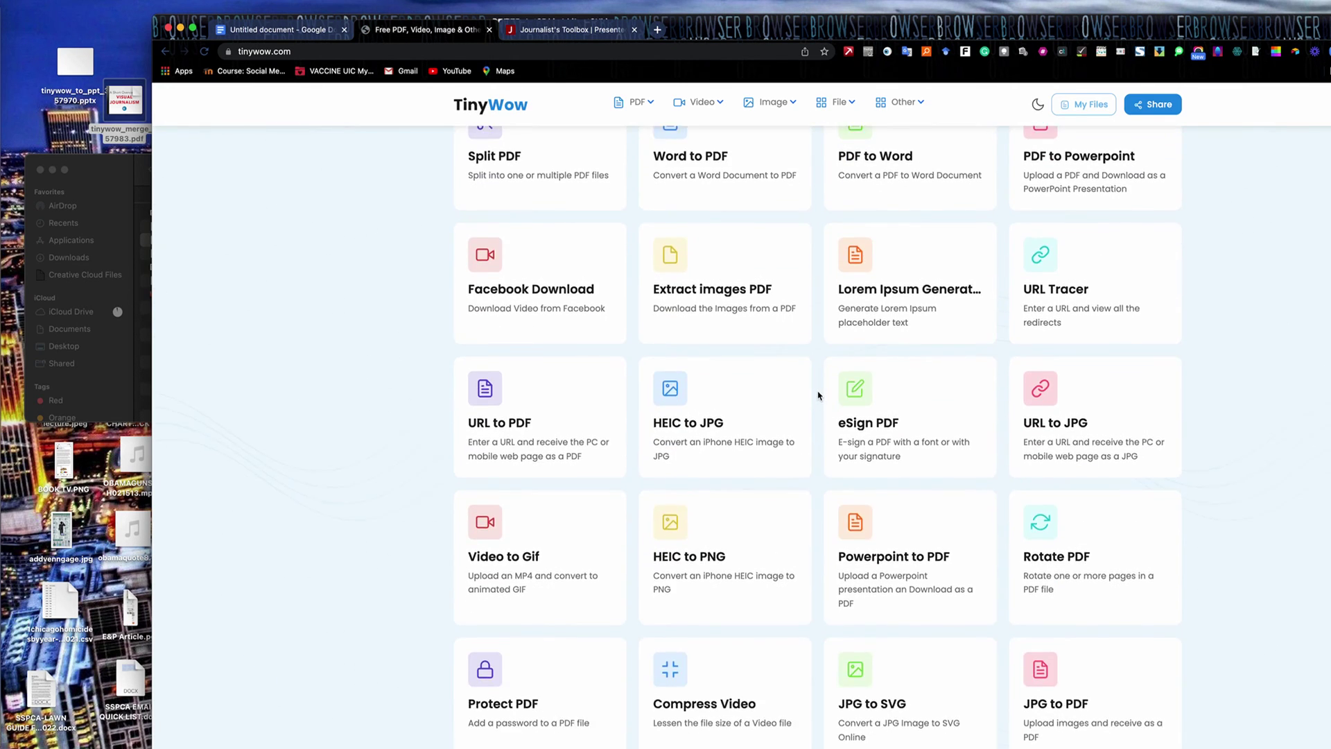
scroll(819, 395, down, 14)
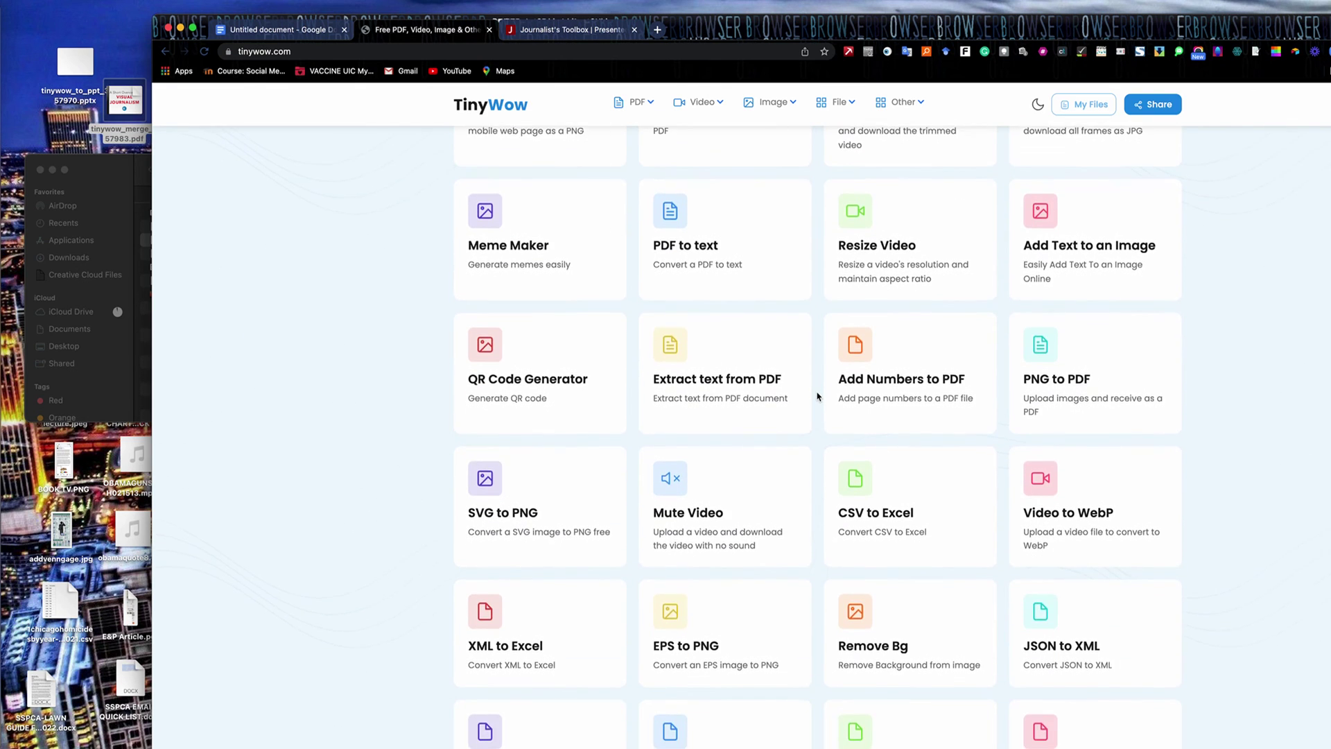
scroll(818, 396, up, 20)
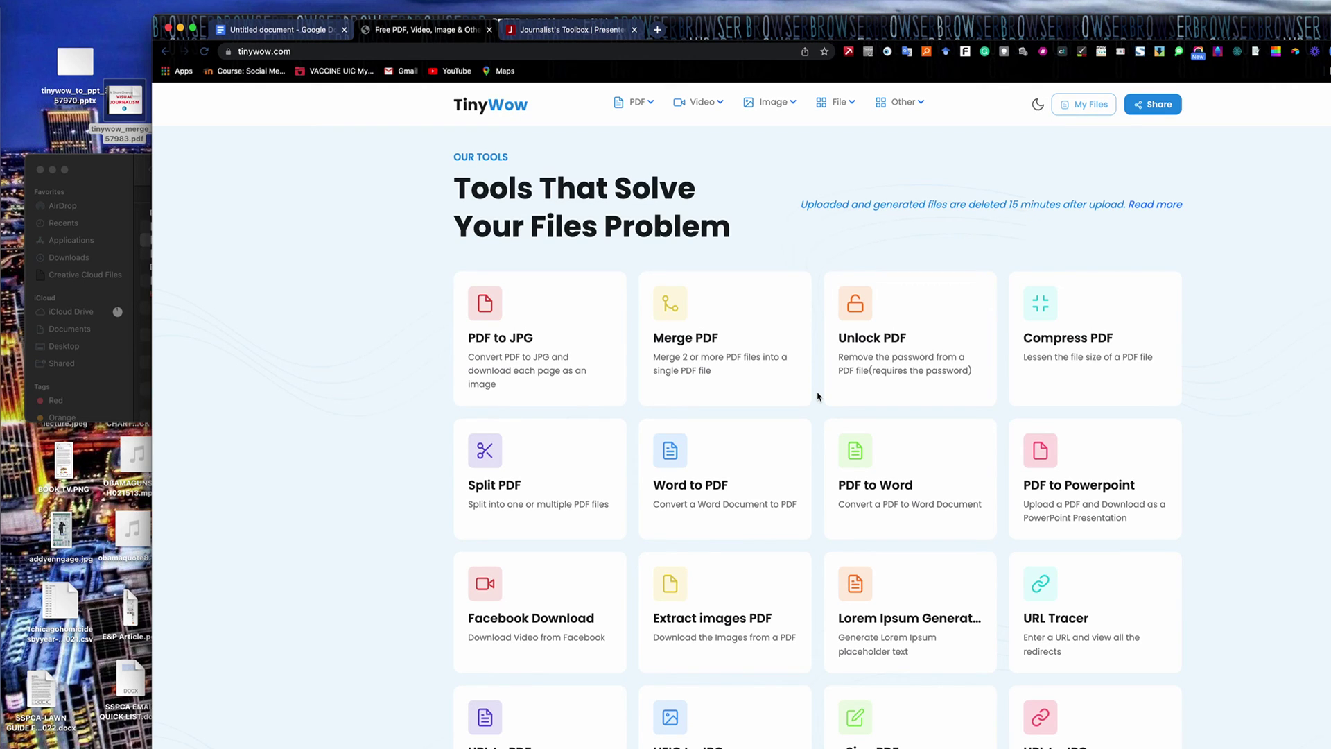
click(611, 35)
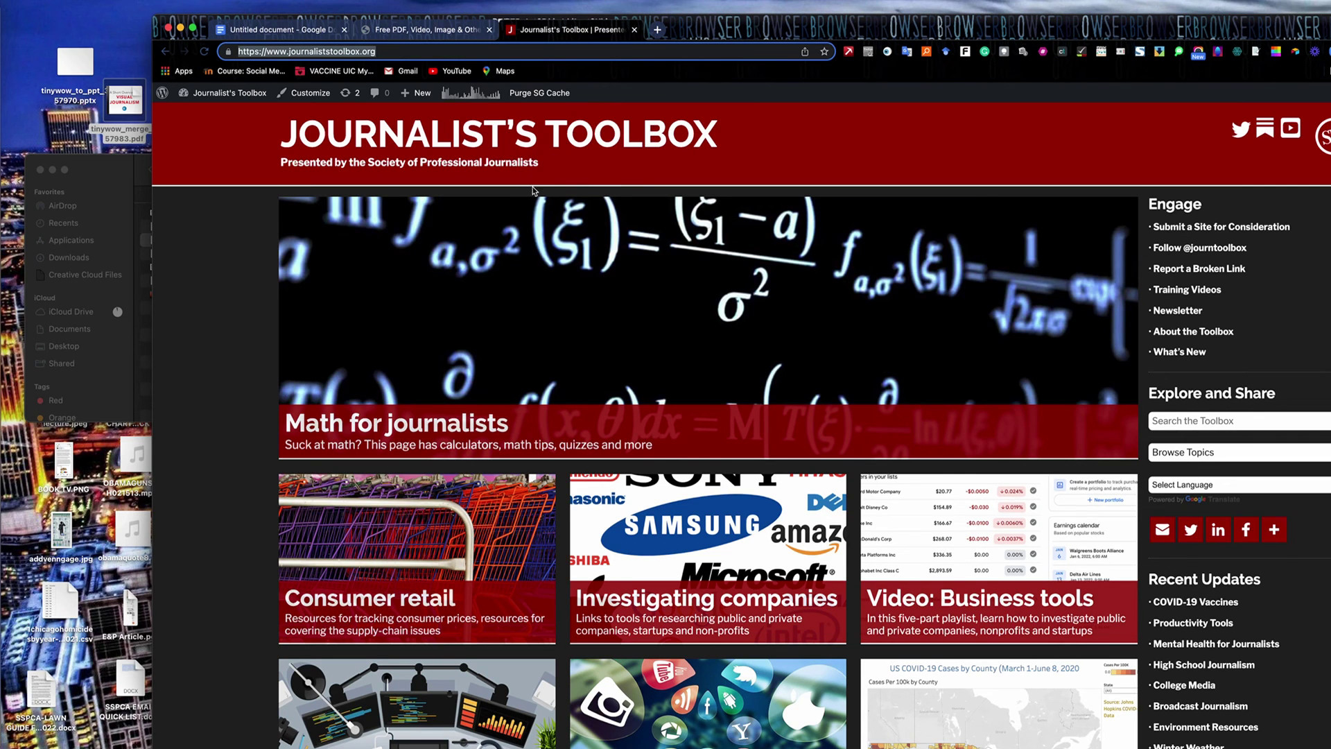
Open the Digital journalism section on Journalist's Toolbox
scroll(781, 583, down, 4)
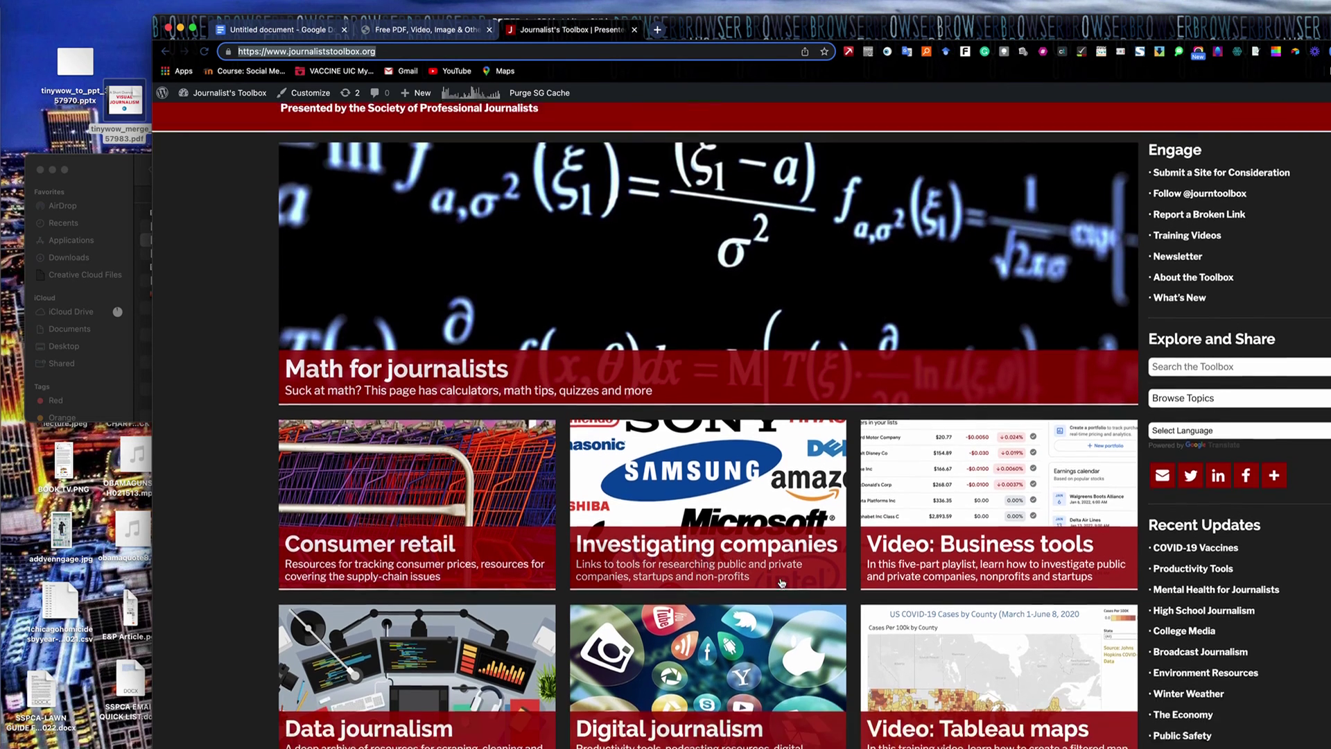
scroll(781, 582, down, 2)
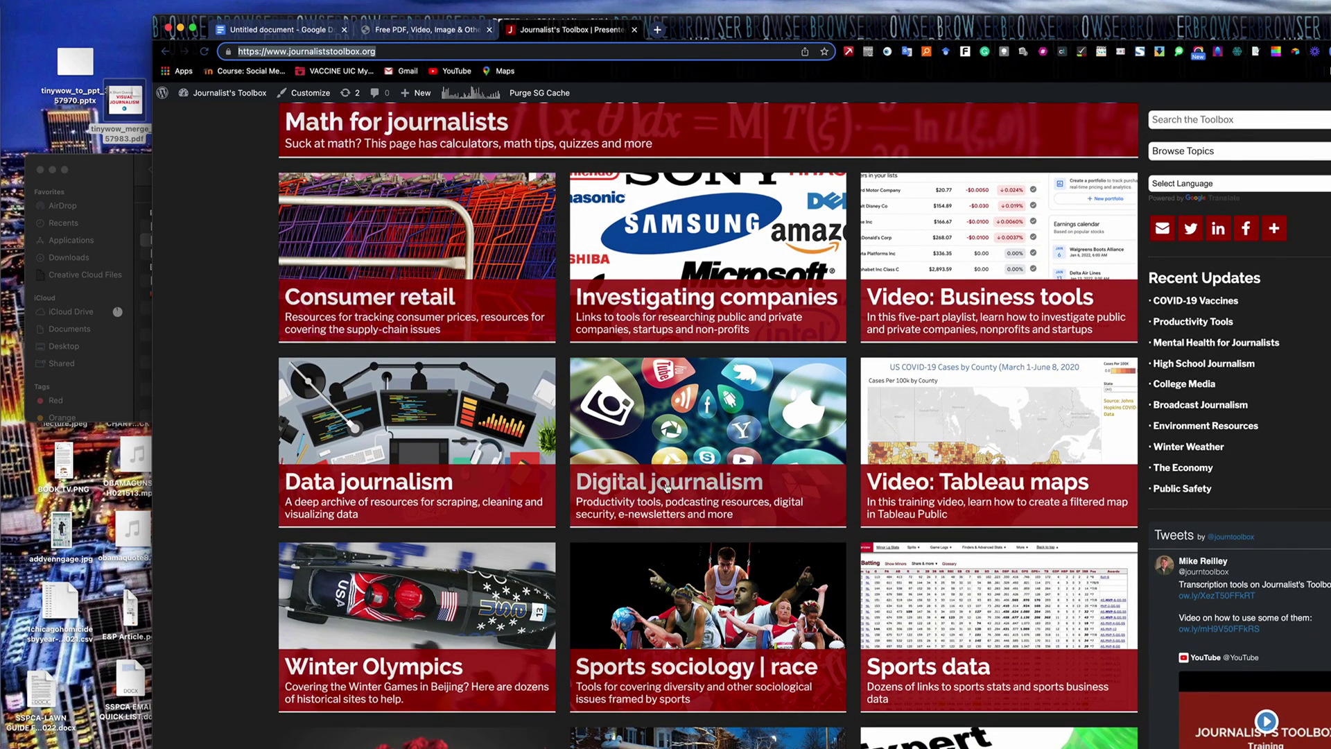
click(666, 488)
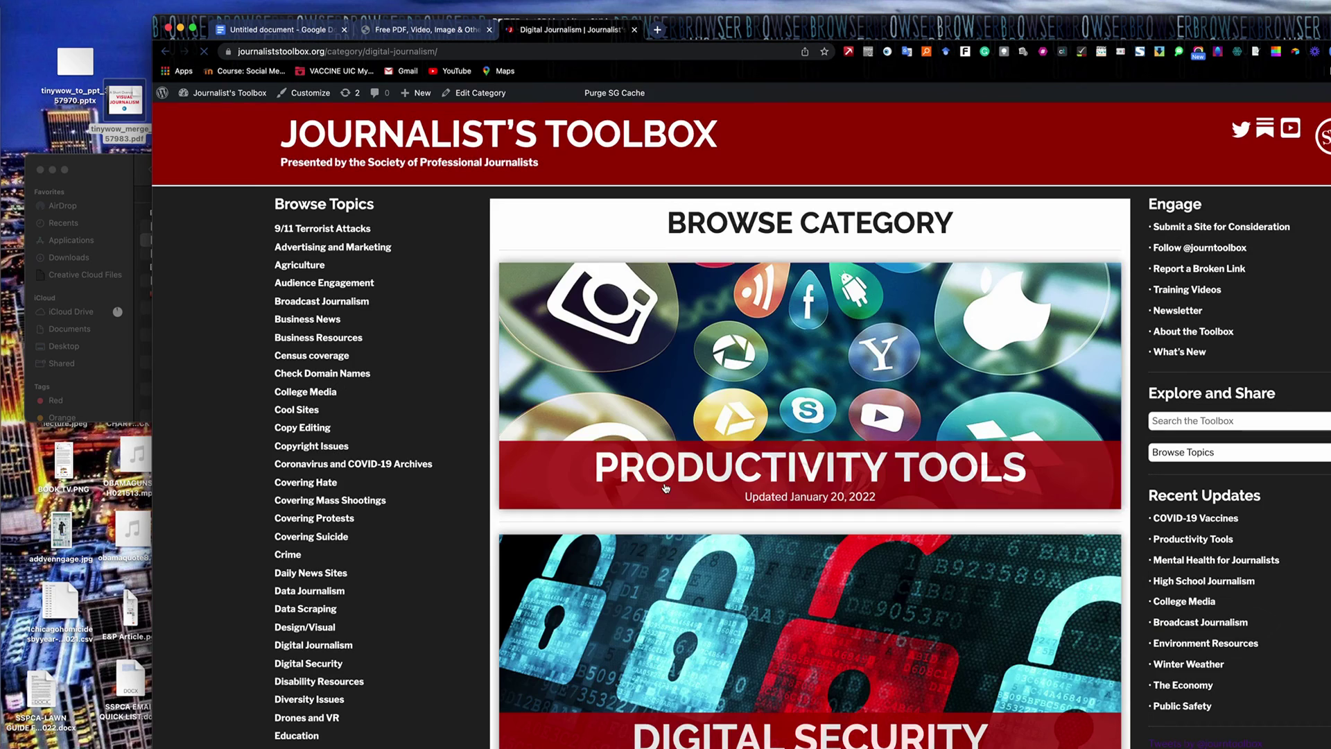
Open the Productivity Tools article and scroll through its note-taking apps and training videos
scroll(749, 468, down, 10)
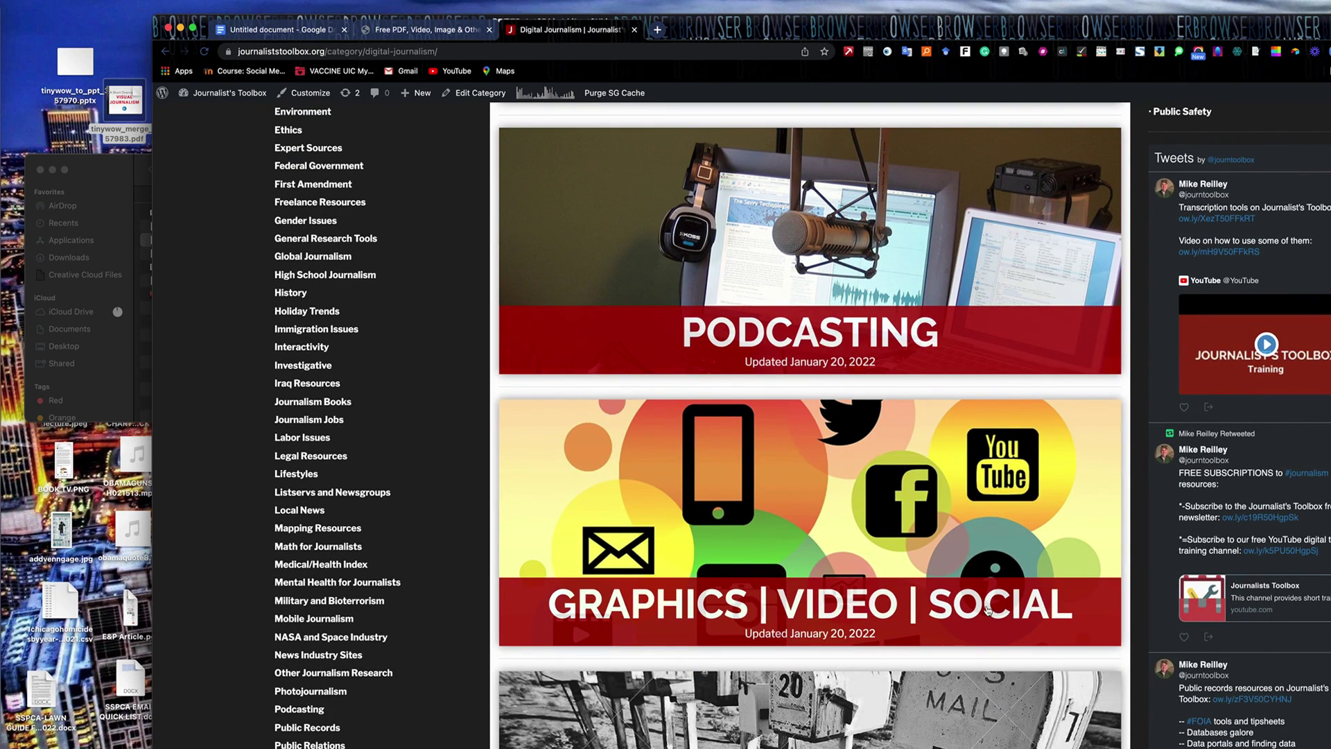
scroll(987, 610, up, 7)
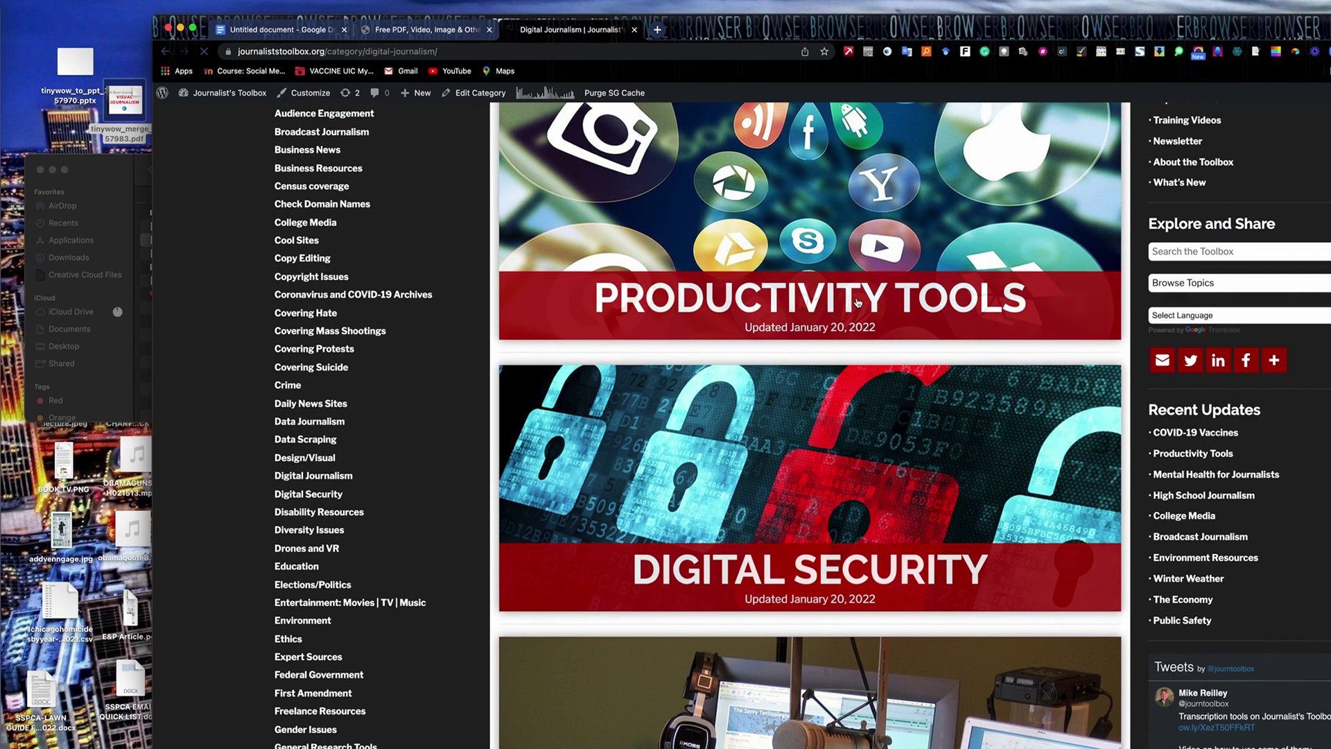
click(858, 303)
scroll(692, 614, down, 2)
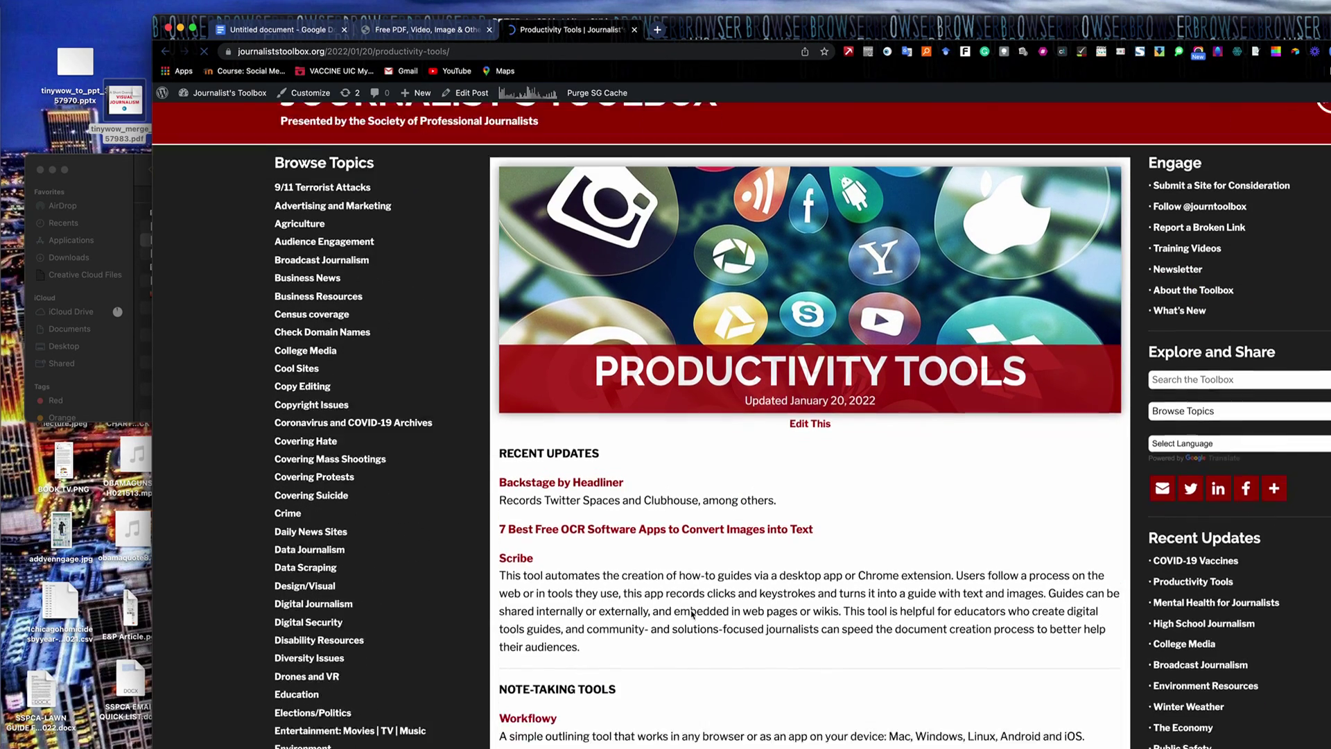
scroll(692, 615, down, 10)
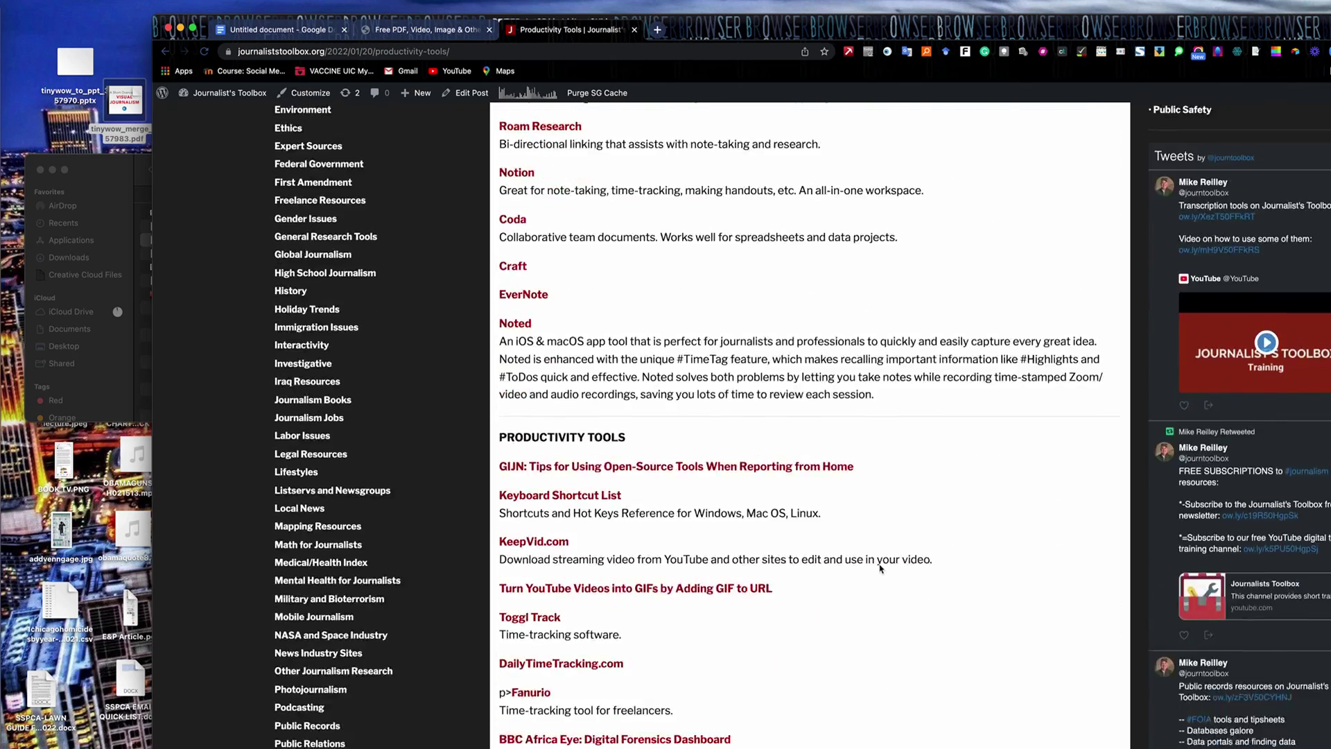
scroll(880, 567, down, 20)
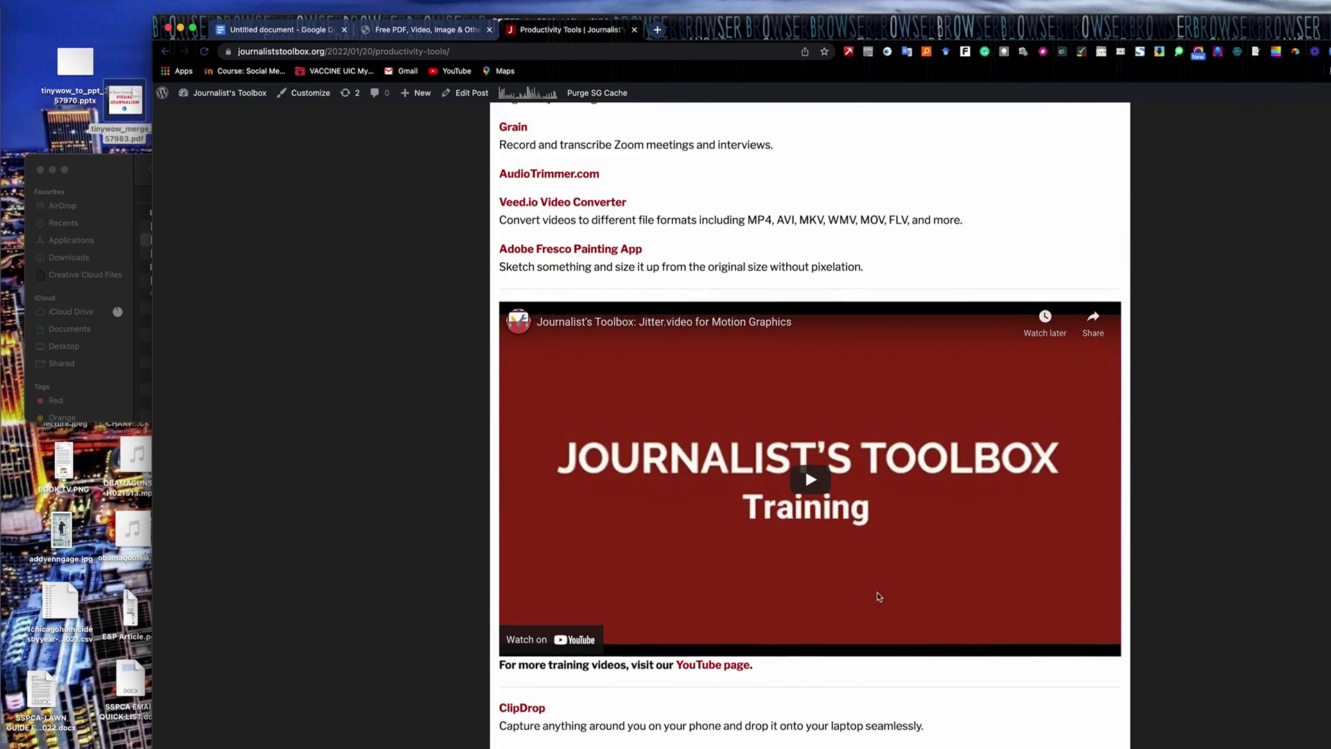
scroll(876, 594, down, 6)
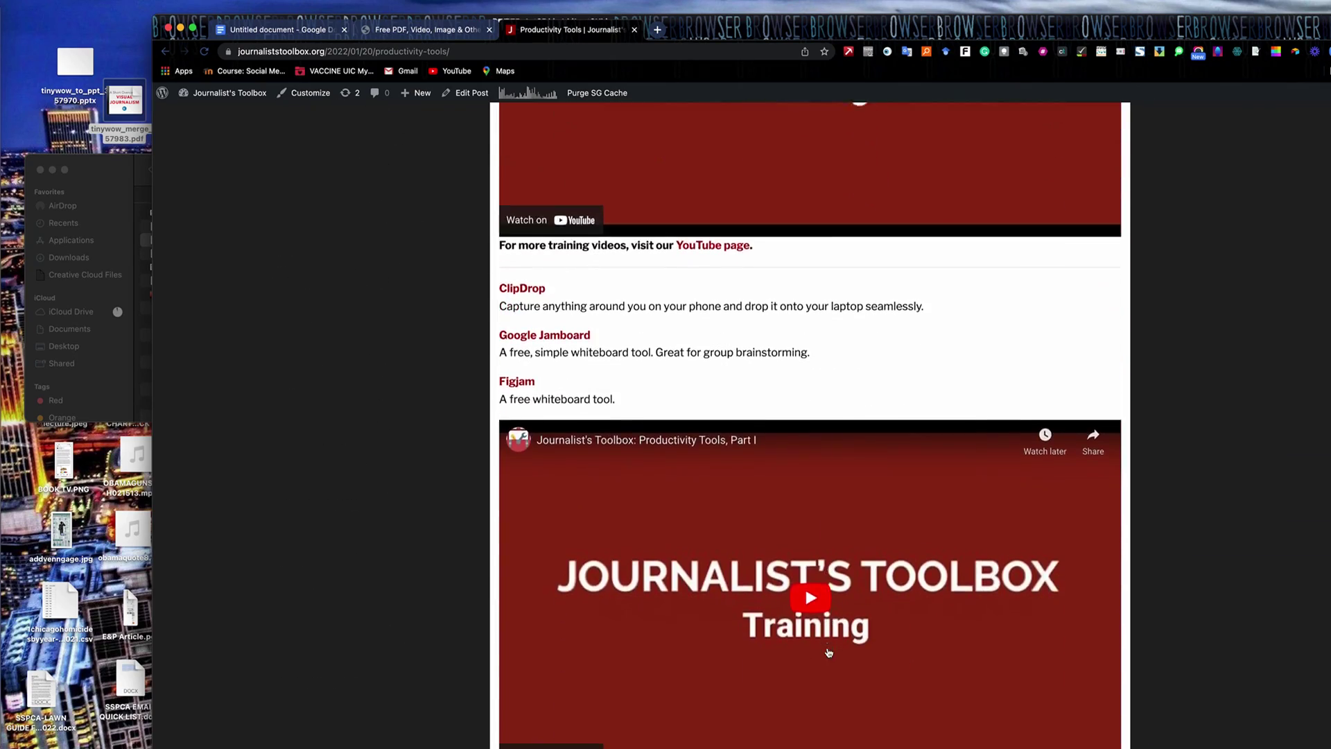
scroll(829, 652, down, 14)
scroll(828, 652, up, 12)
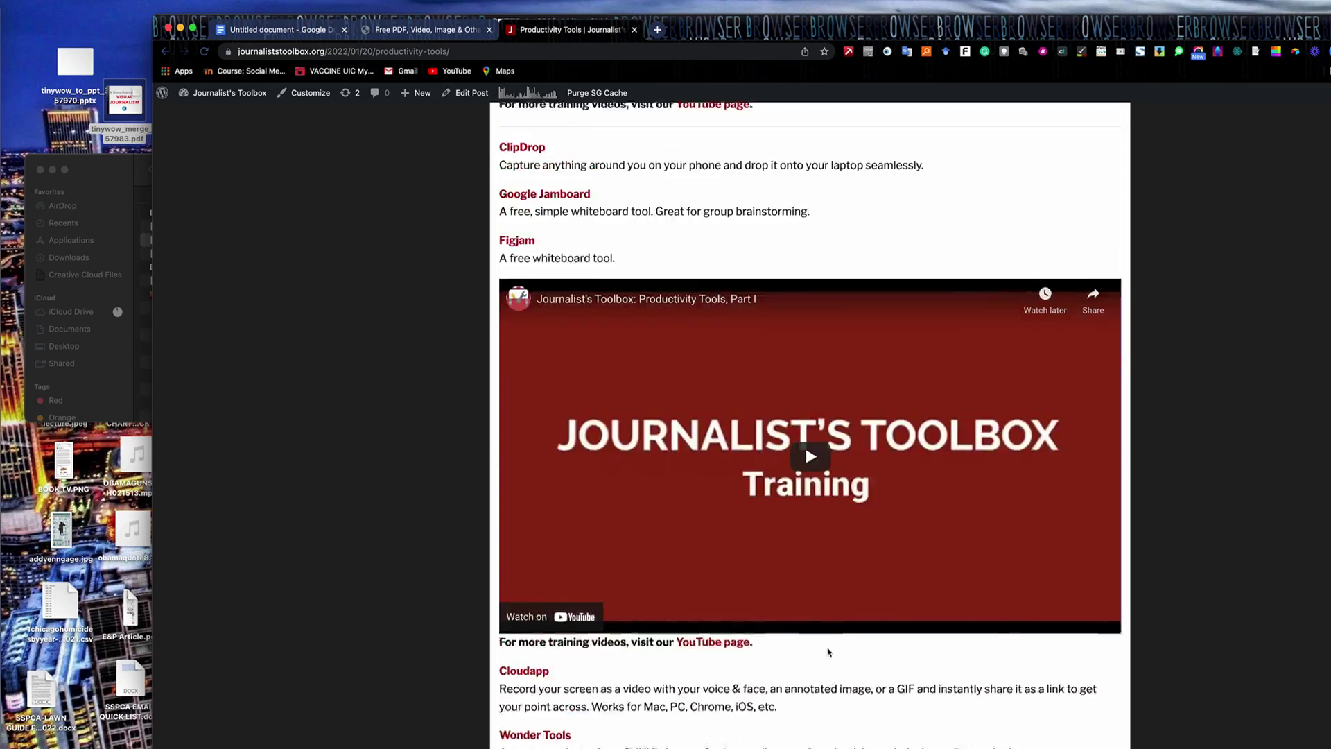
scroll(828, 652, up, 20)
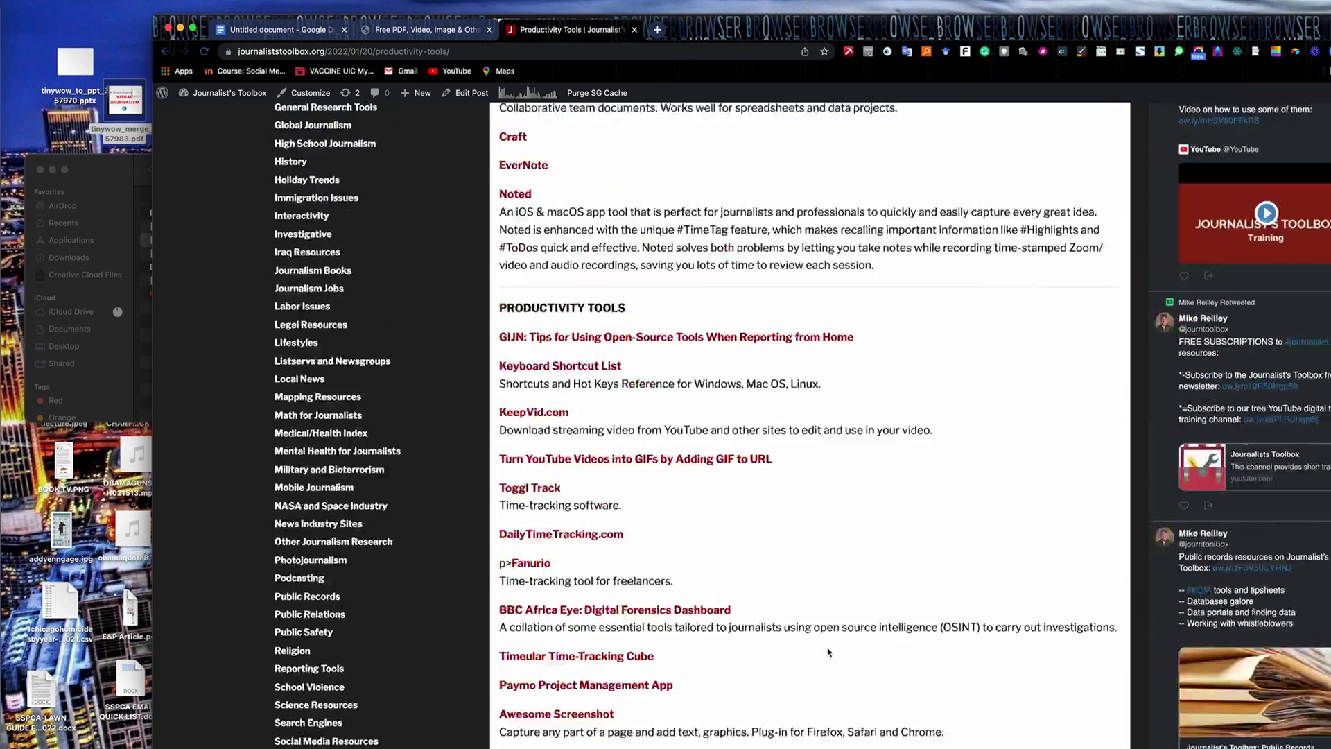
scroll(829, 652, up, 15)
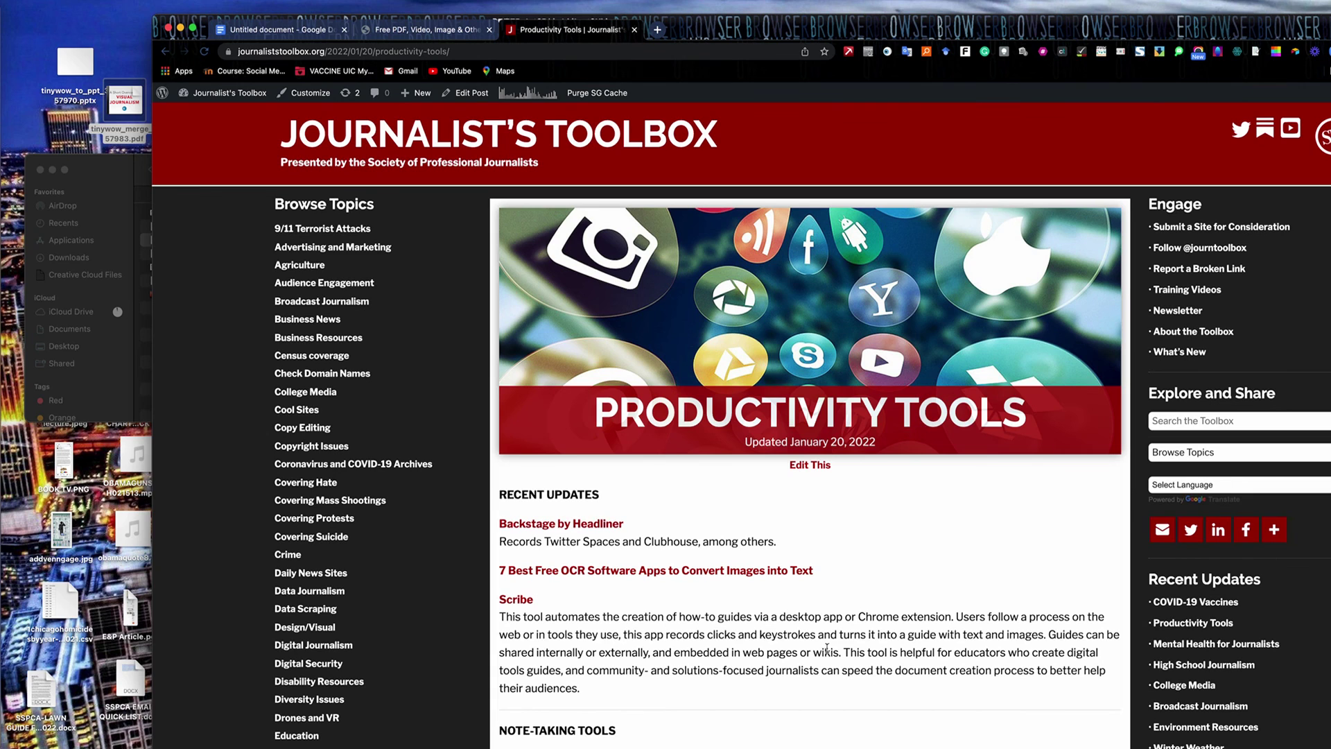